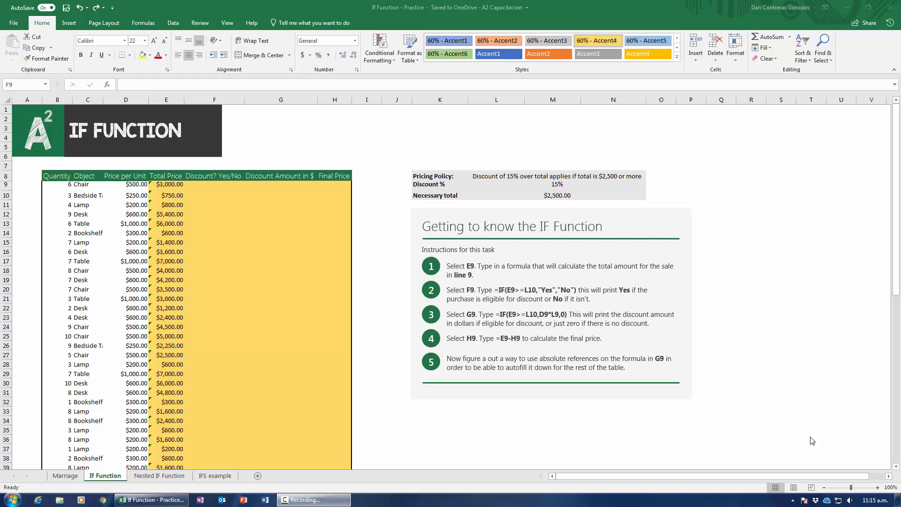
- Examine the example dating IF formula on the Marriage sheet, including its condition and both possible outcomes
left_click(66, 476)
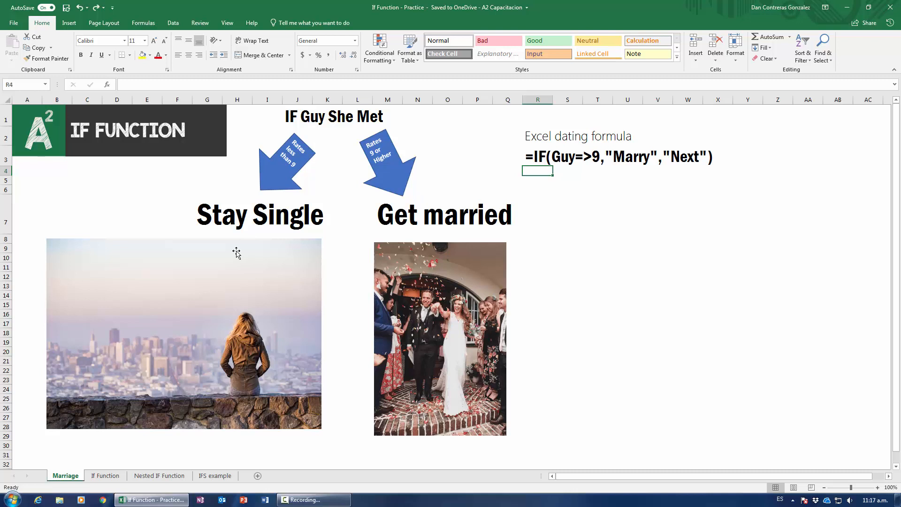
left_click(534, 156)
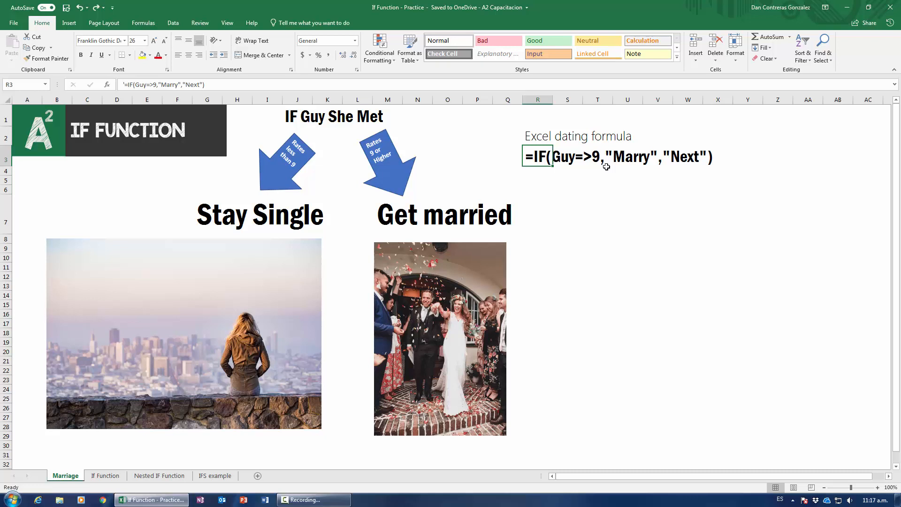
left_click(622, 162)
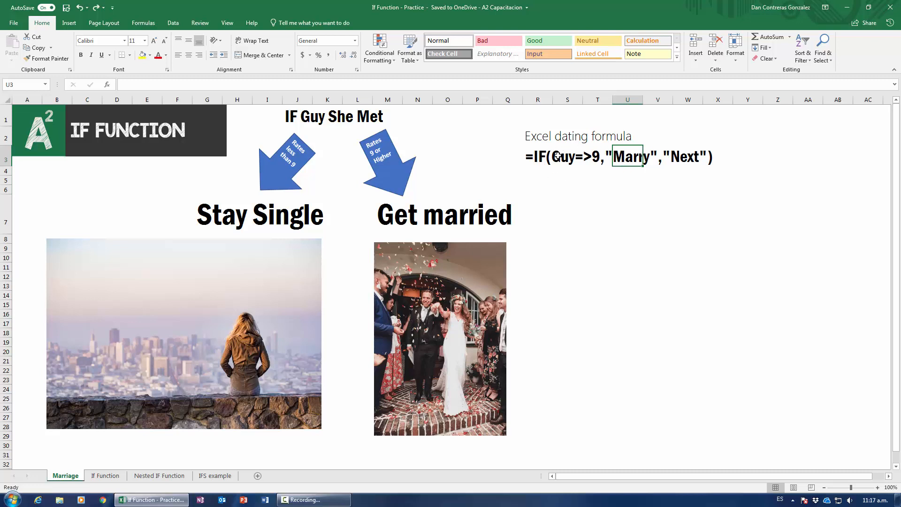
left_click(683, 158)
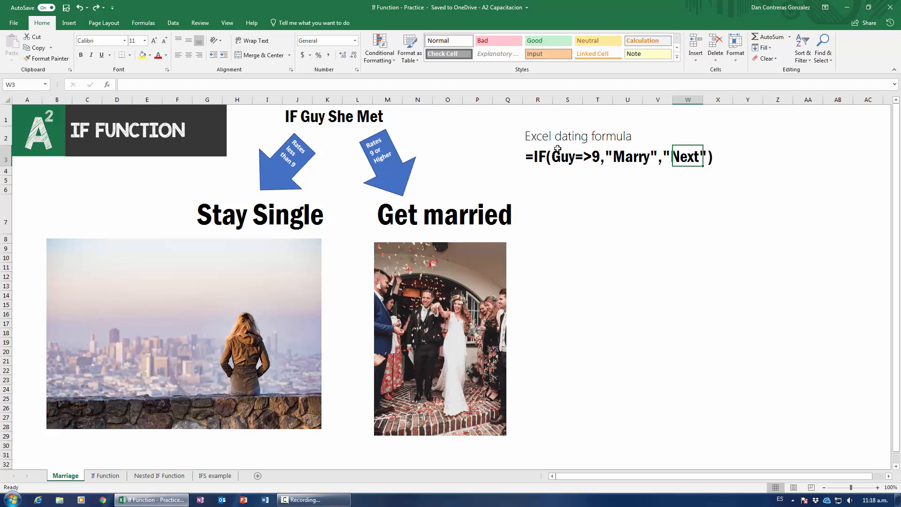
- On the If Function sheet, increase the row height at the top of the sales table and check the first Total Price formulas
key("ctrl+Page_Down")
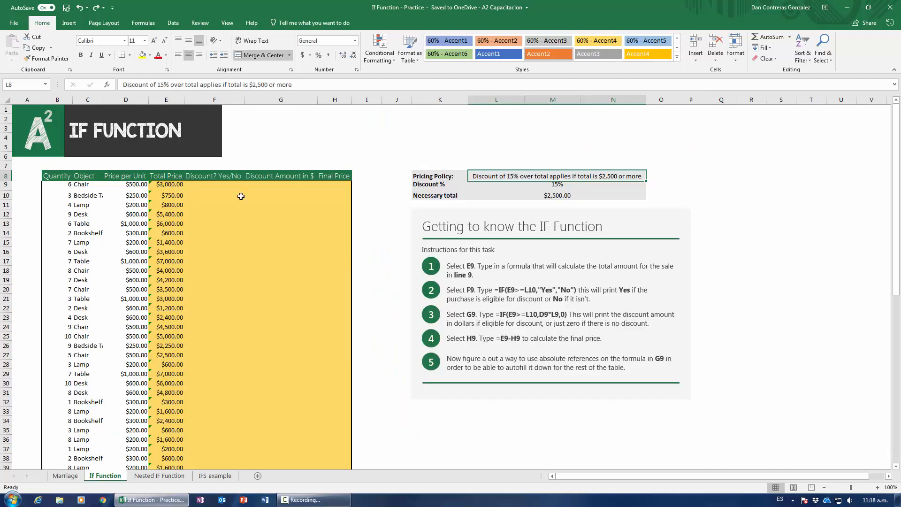
left_click_drag(9, 181, 11, 198)
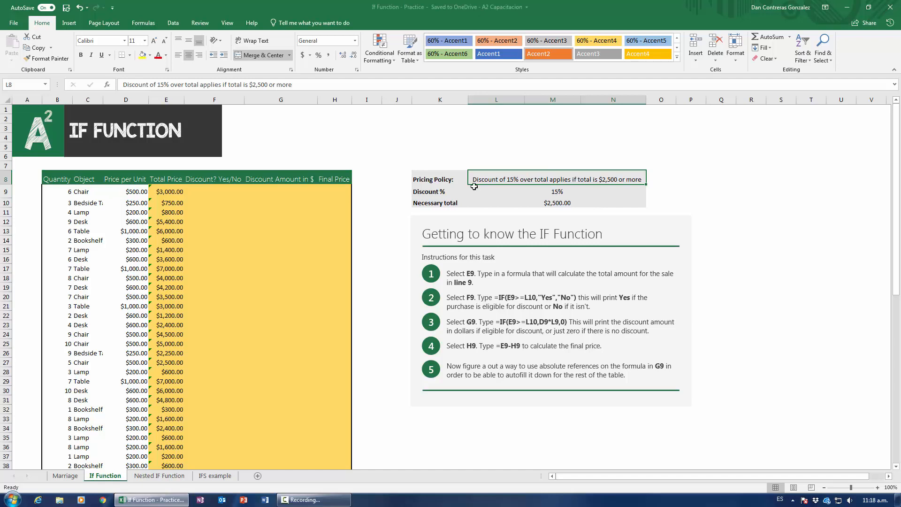
left_click_drag(53, 195, 205, 193)
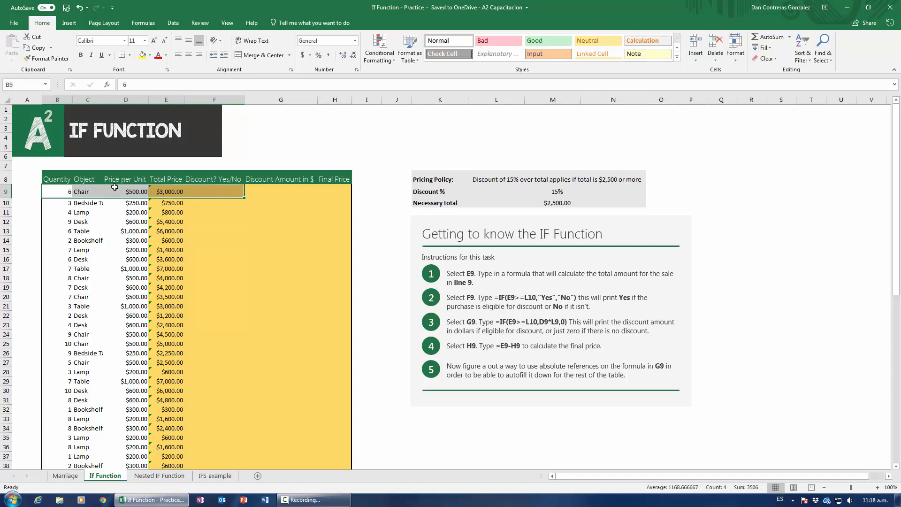
left_click(153, 191)
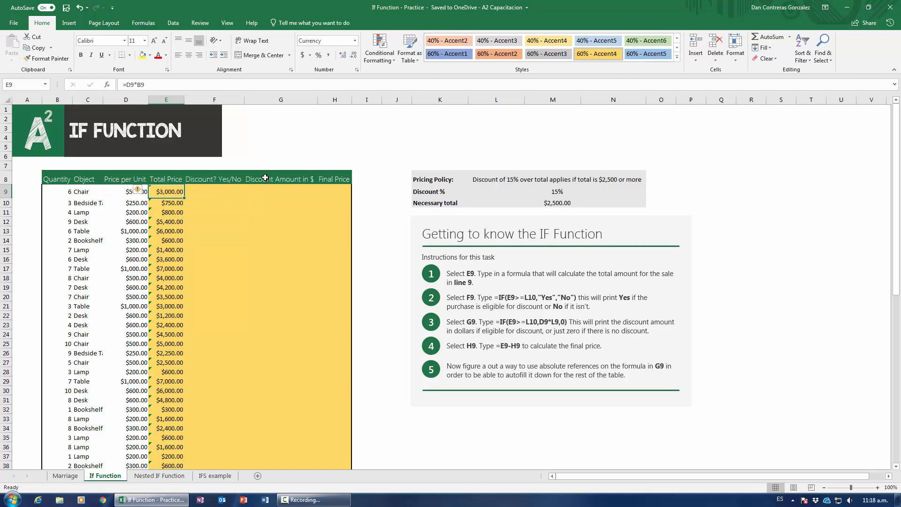
key("Down")
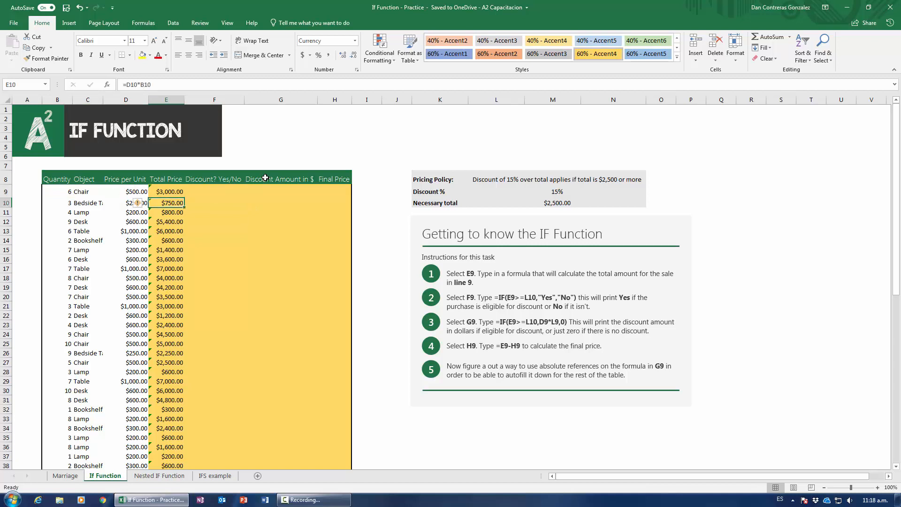
- Widen the Object column so that the full "Bedside Table" entry fits
key("shift+Left")
key("shift+Left")
left_click(102, 201)
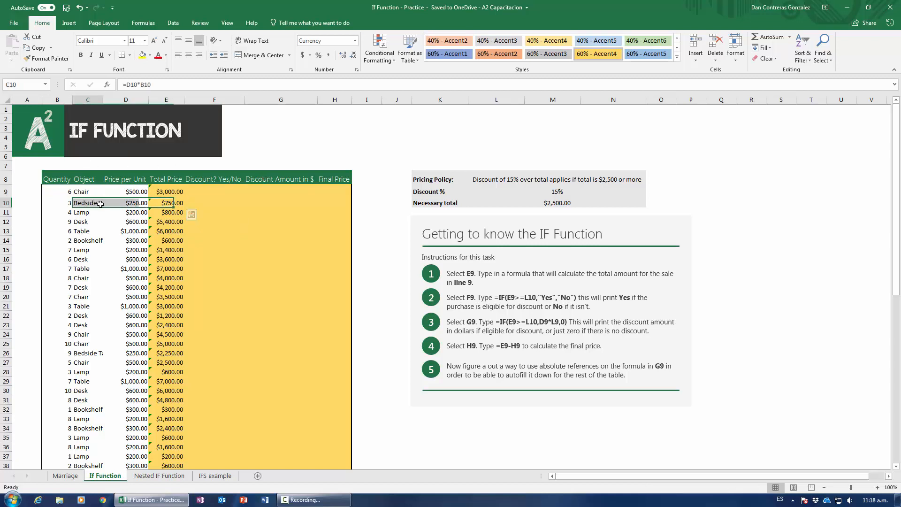
left_click_drag(105, 104, 117, 103)
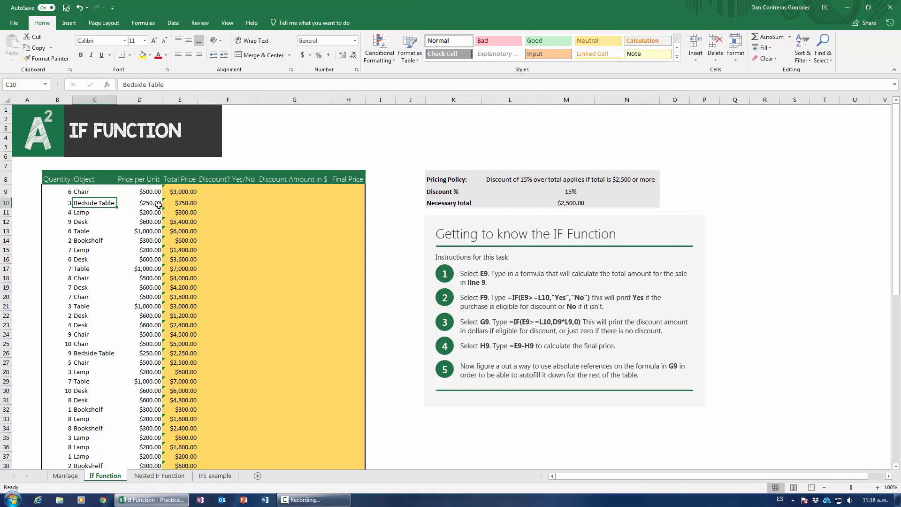
- Begin an IF formula in F9 and bring up its function arguments, moved clear of the table's first rows
key("Right")
left_click(181, 203)
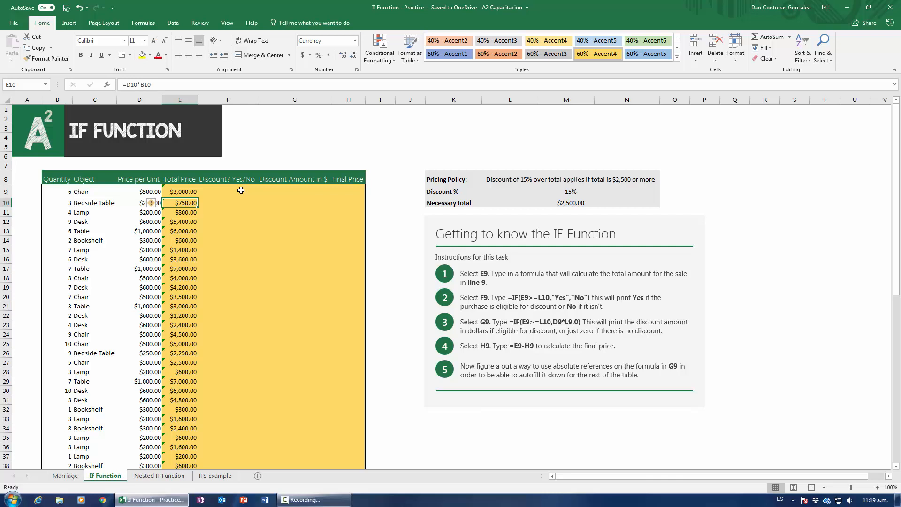
left_click(216, 183)
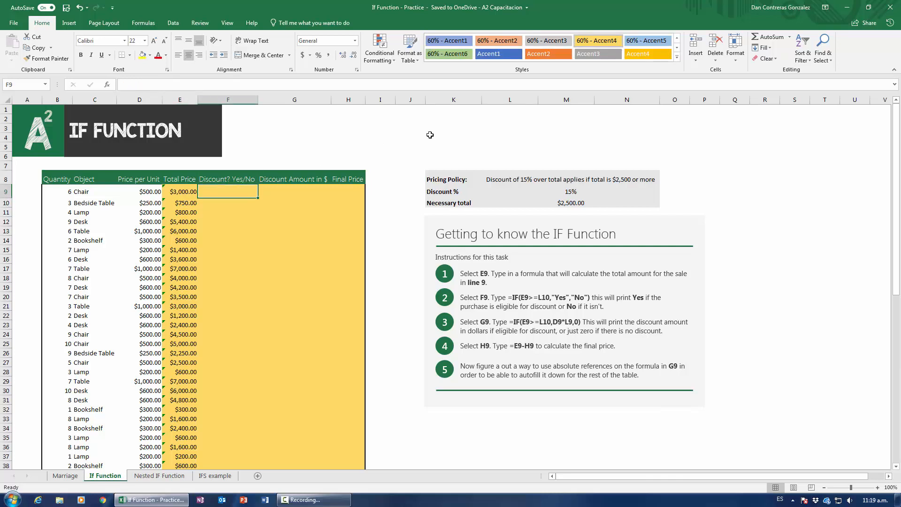
type("=if(")
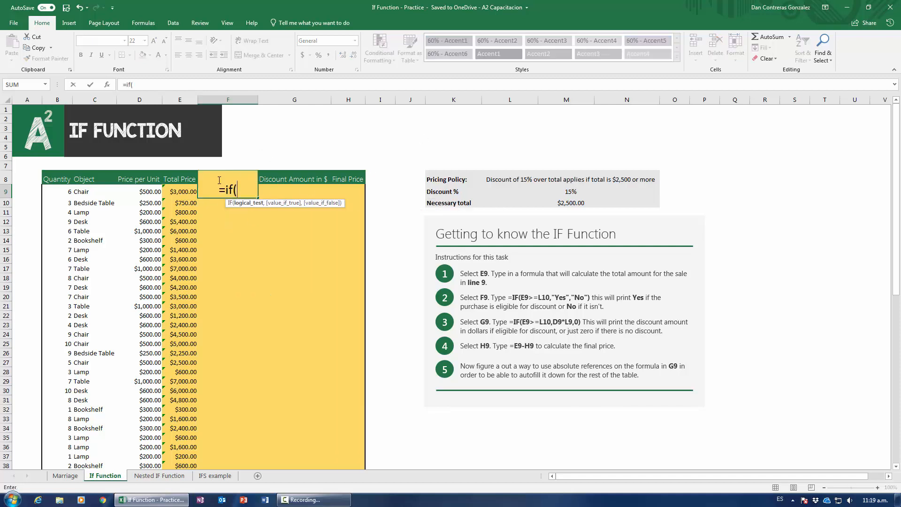
left_click(107, 86)
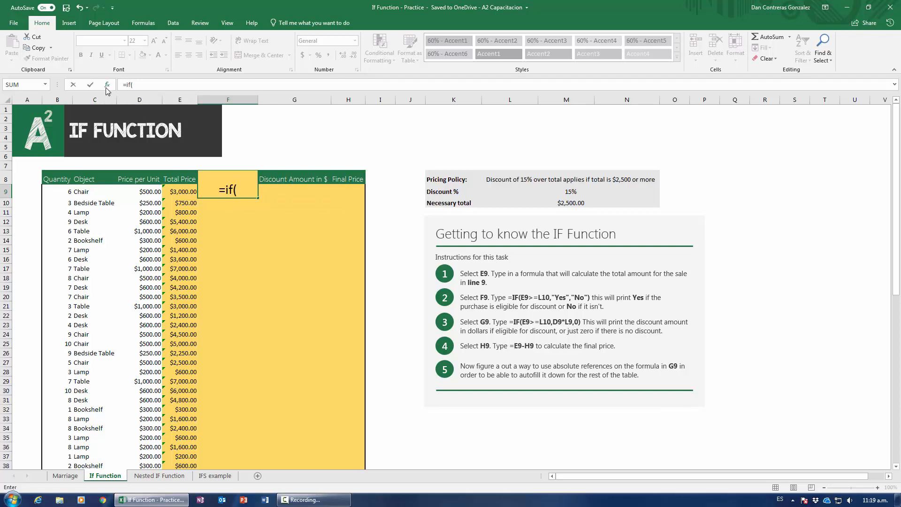
left_click_drag(186, 164, 356, 265)
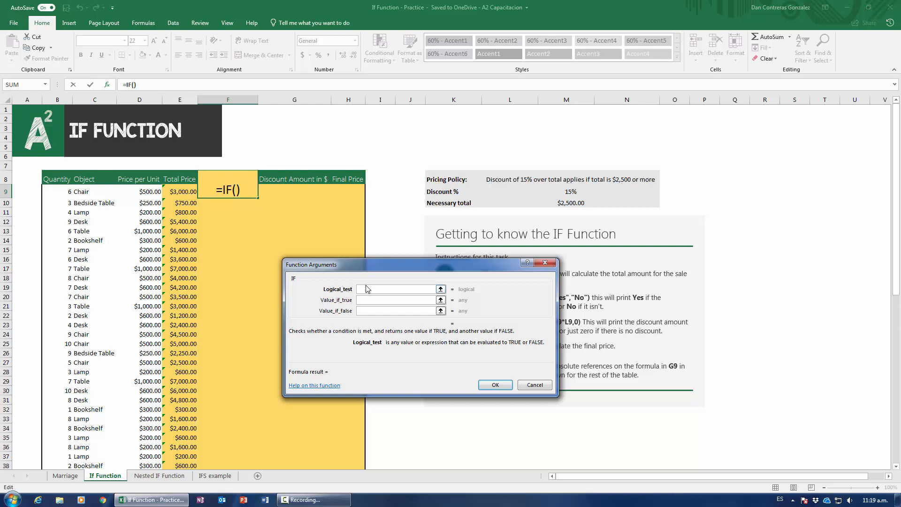
- Set the logical test of the F9 formula to E9>=2500
left_click(182, 191)
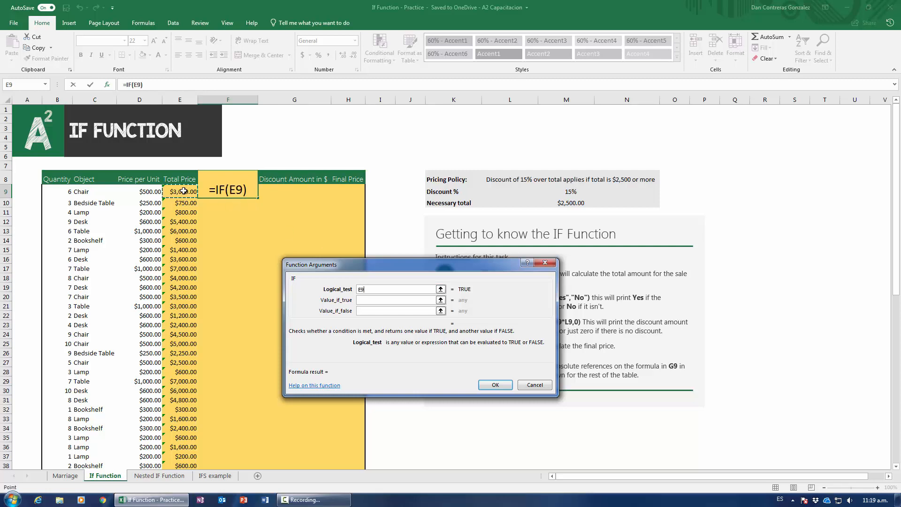
type(">")
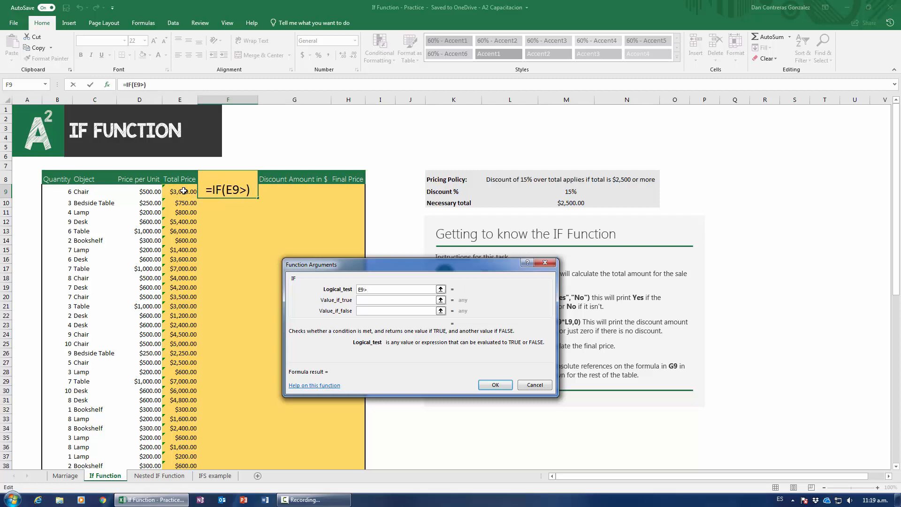
type("2")
key("BackSpace")
type("=2500")
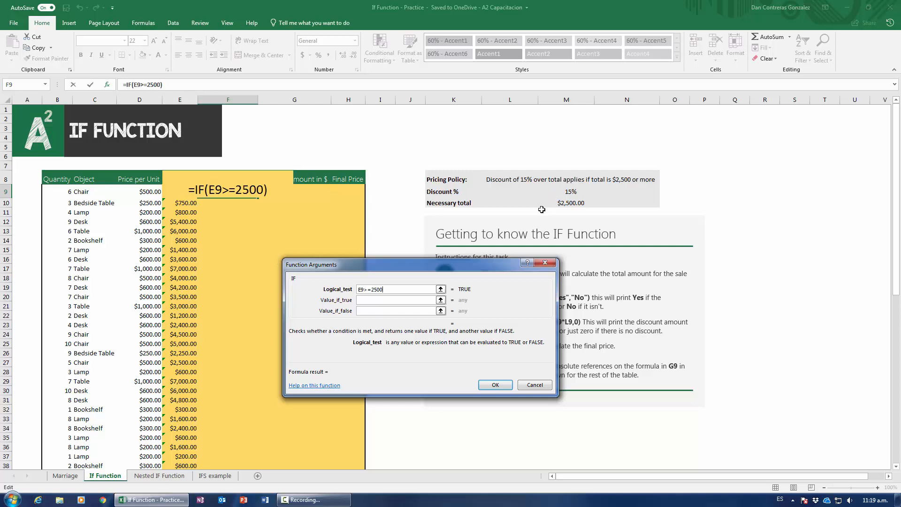
- Return TRUE when the F9 test is met and FALSE when it is not, and accept the formula
key("Tab")
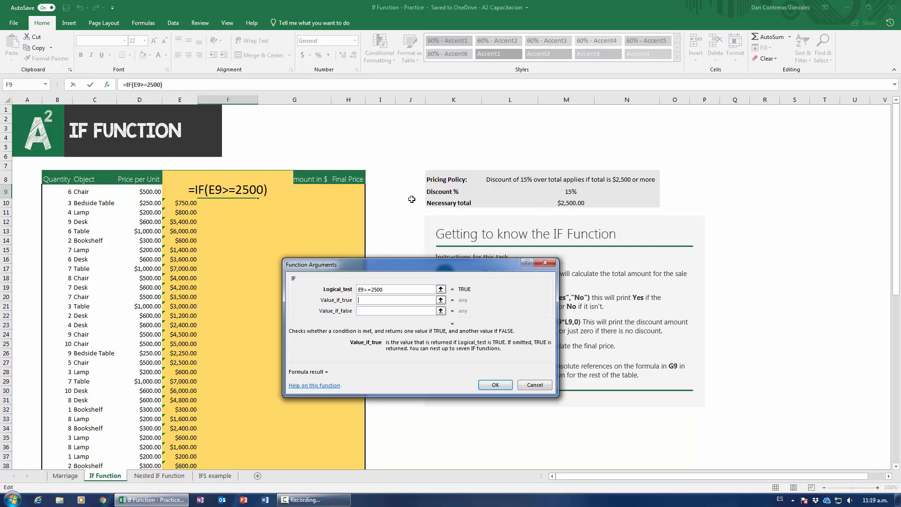
type("TRUE")
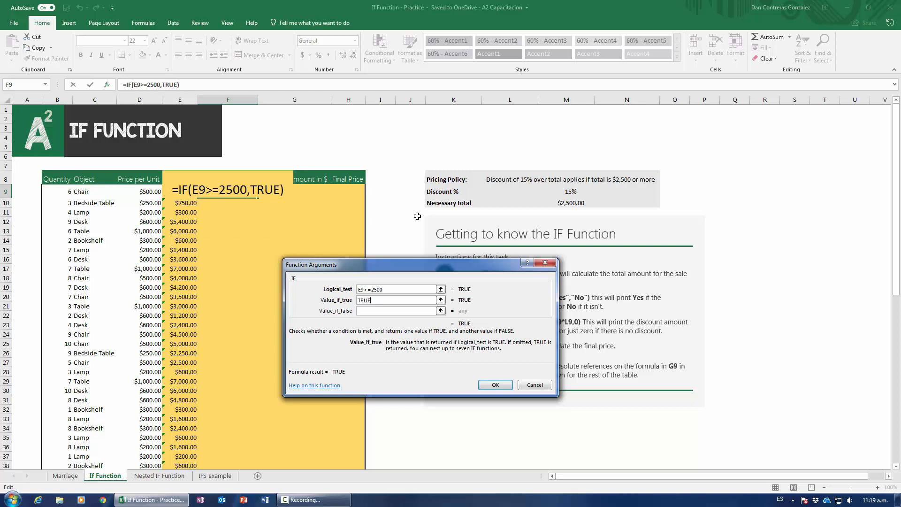
left_click(383, 312)
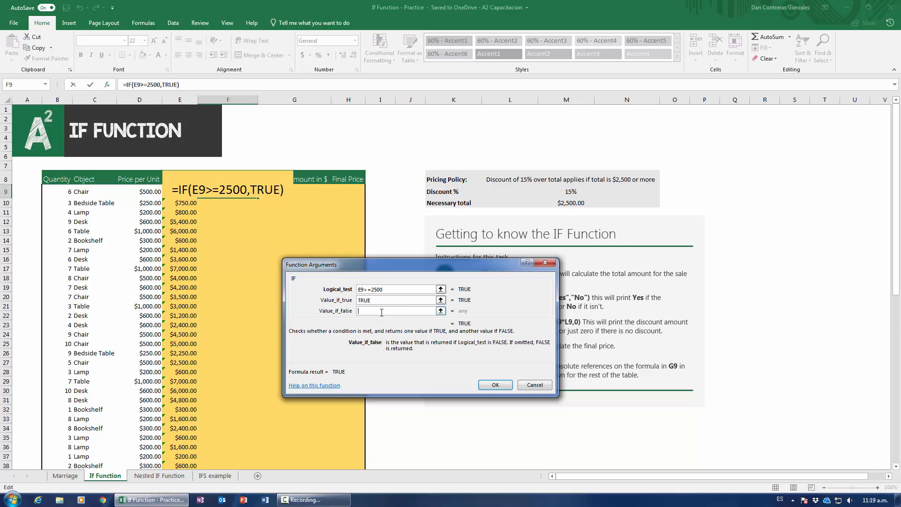
type("FALSE")
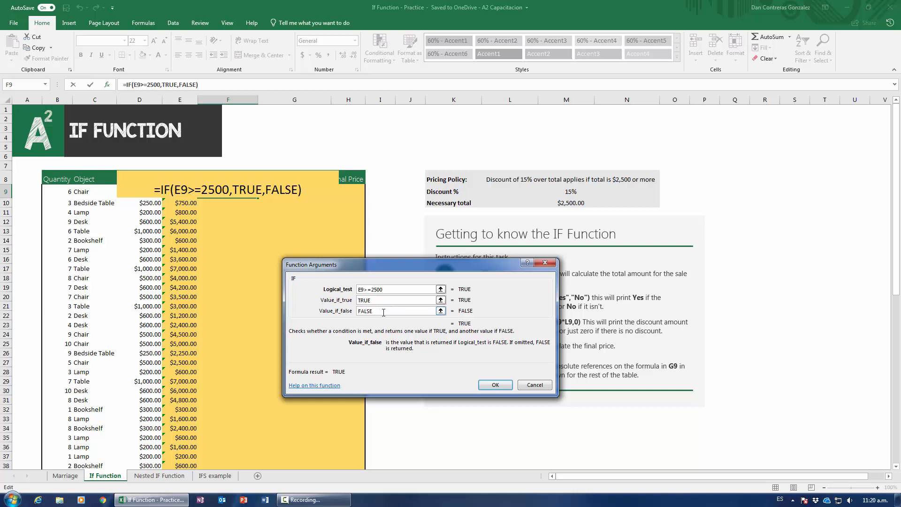
left_click(495, 384)
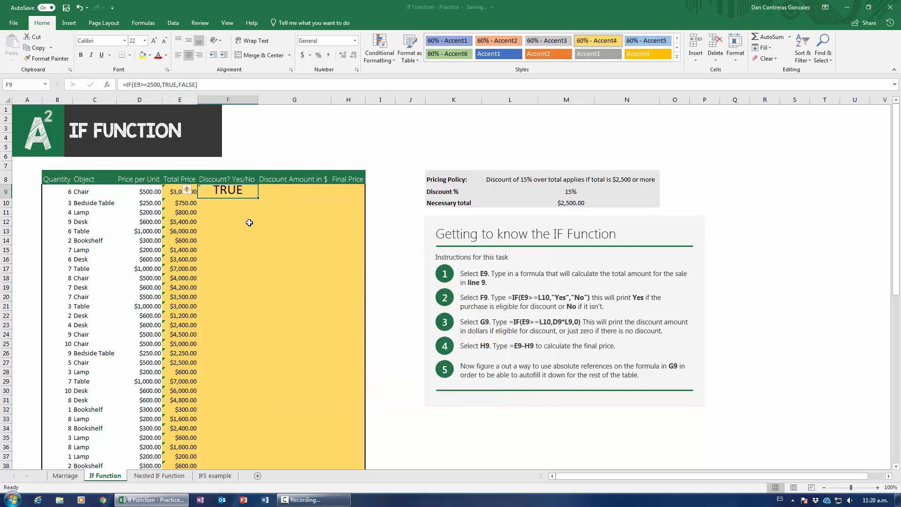
- Make row 9 slightly taller and increase the font size of cell F10 to 28
left_click_drag(10, 197, 10, 202)
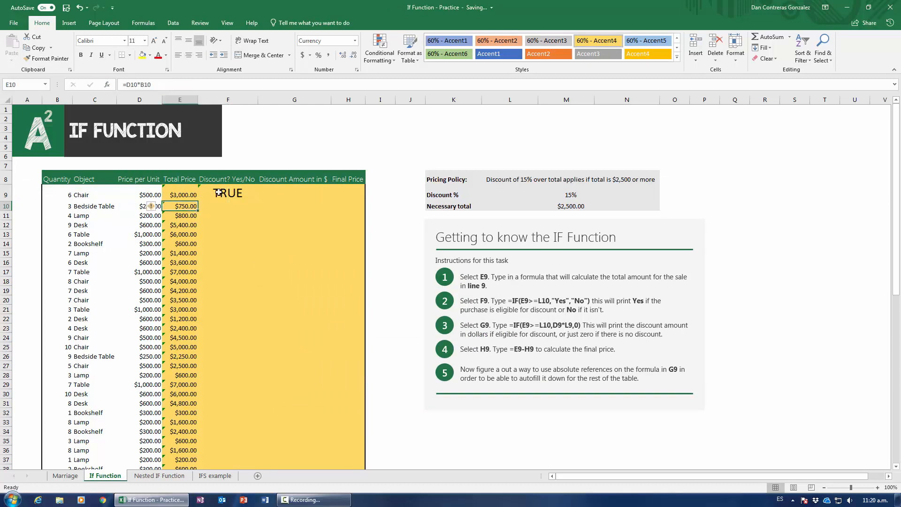
left_click(223, 207)
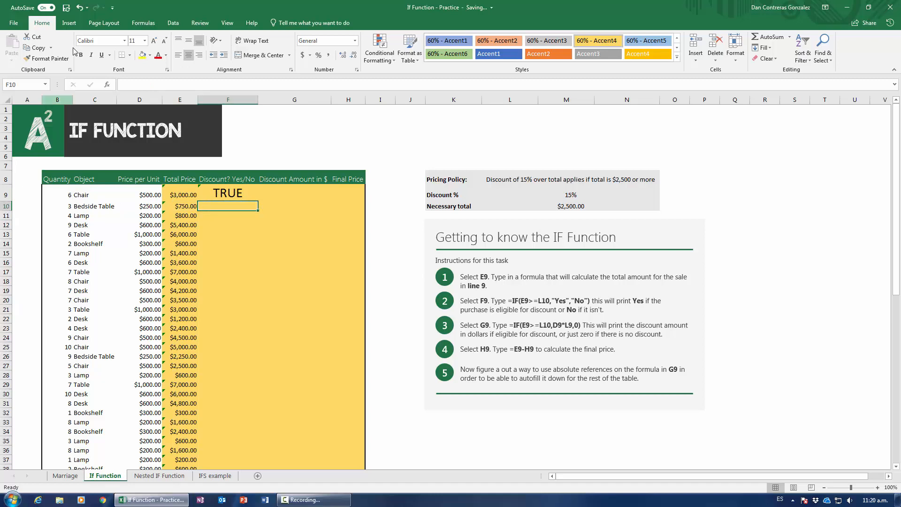
left_click(154, 41)
left_click(154, 41)
left_click(155, 41)
left_click(154, 41)
left_click(154, 42)
left_click(154, 42)
left_click(154, 42)
left_click(155, 41)
left_click(154, 41)
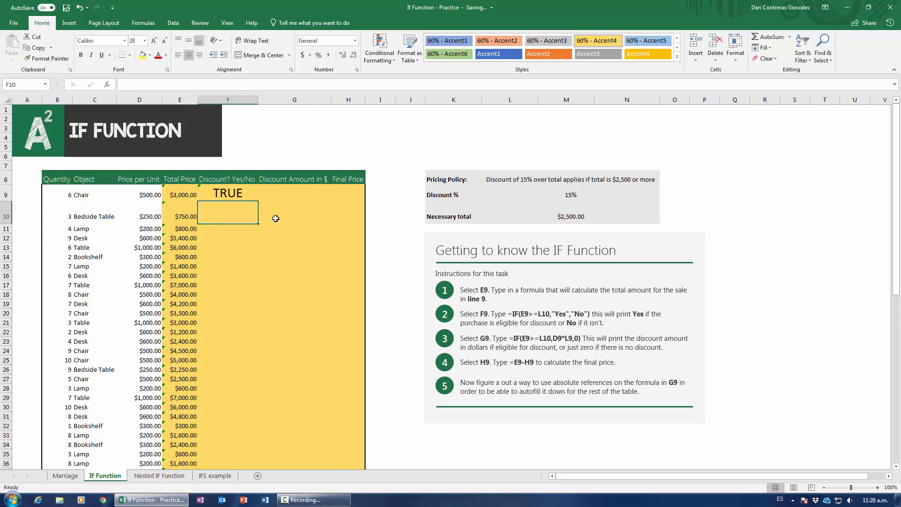
- Begin an IF formula in F10 with the logical test E10>=$L$10, using an absolute reference to the necessary total
type("=if(")
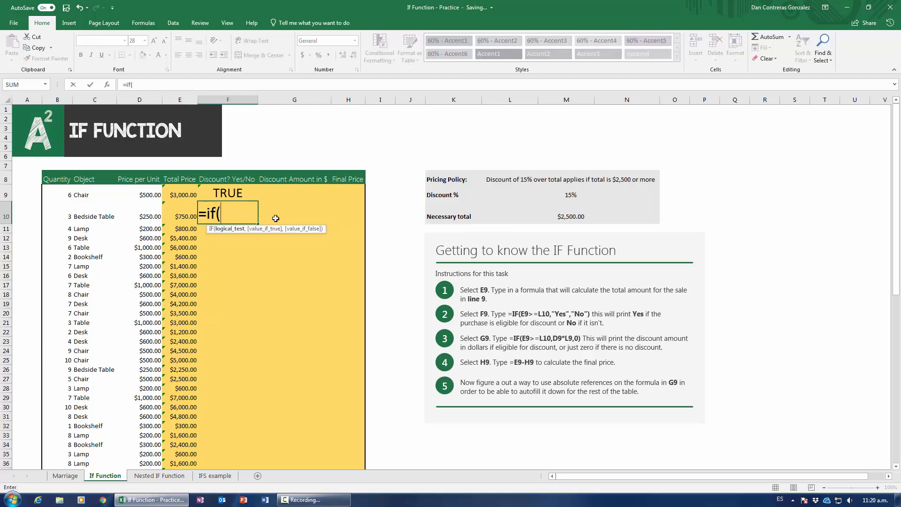
left_click(180, 216)
type("<")
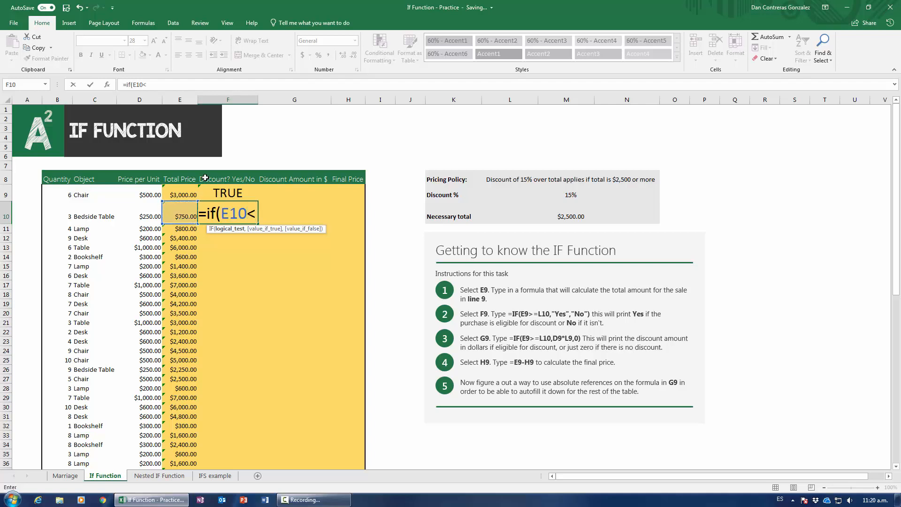
key("BackSpace")
type(">=")
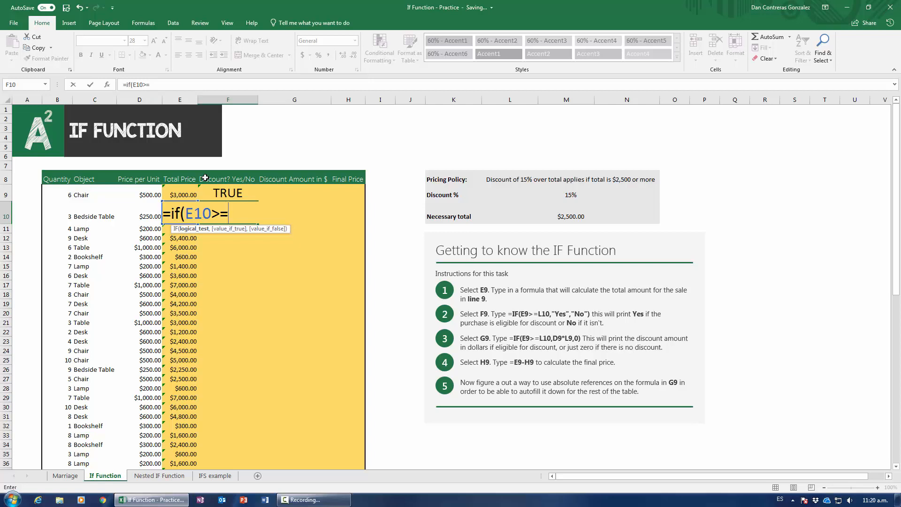
left_click(580, 219)
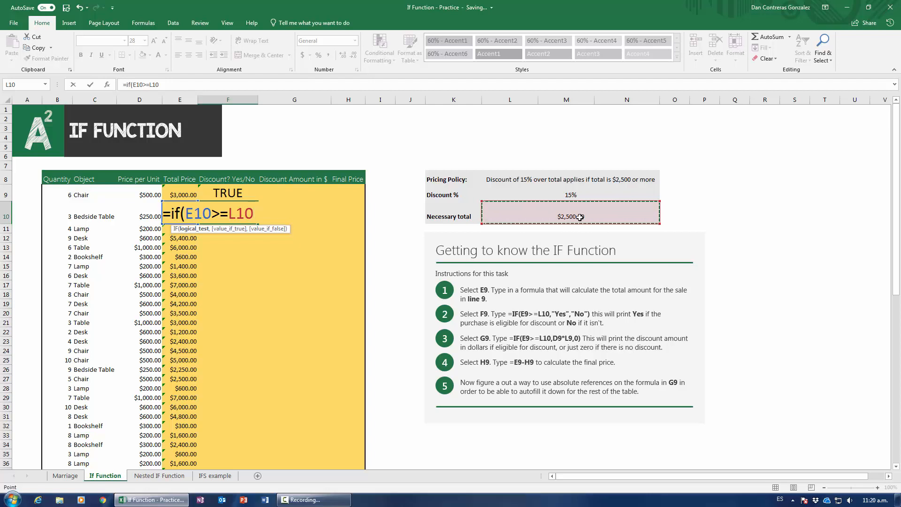
key("F4")
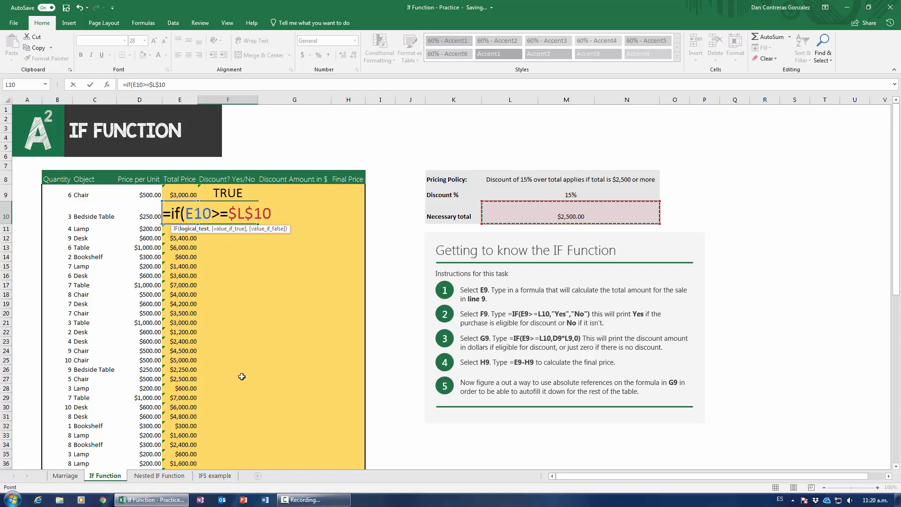
type(",")
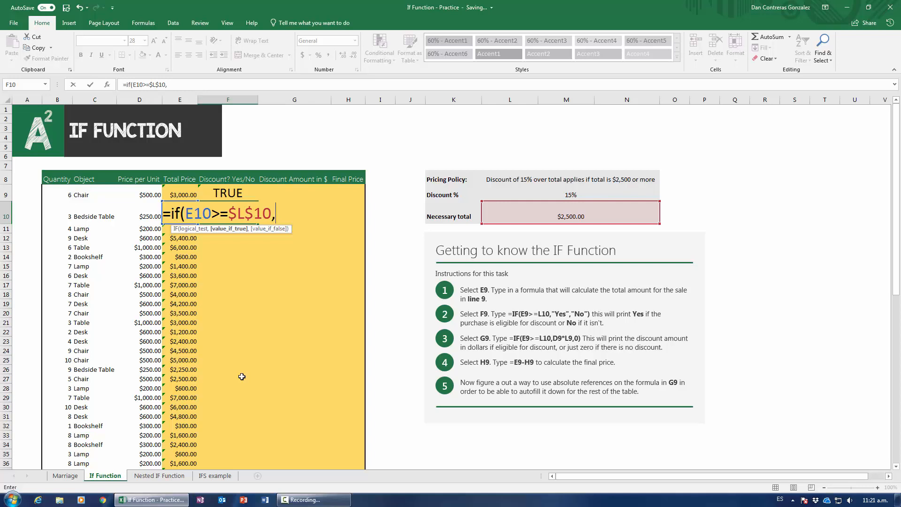
type("TRUE,")
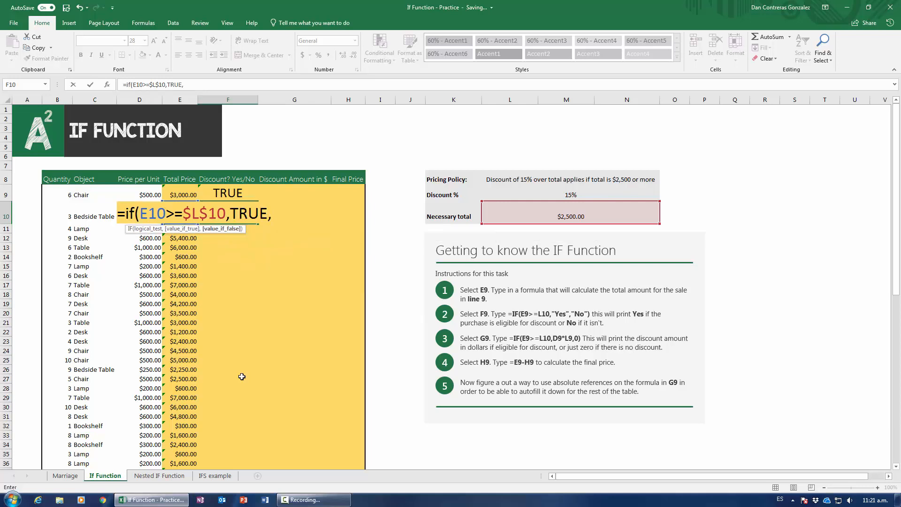
key("BackSpace")
key("BackSpace")
key("BackSpace")
key("BackSpace")
key("BackSpace")
key("BackSpace")
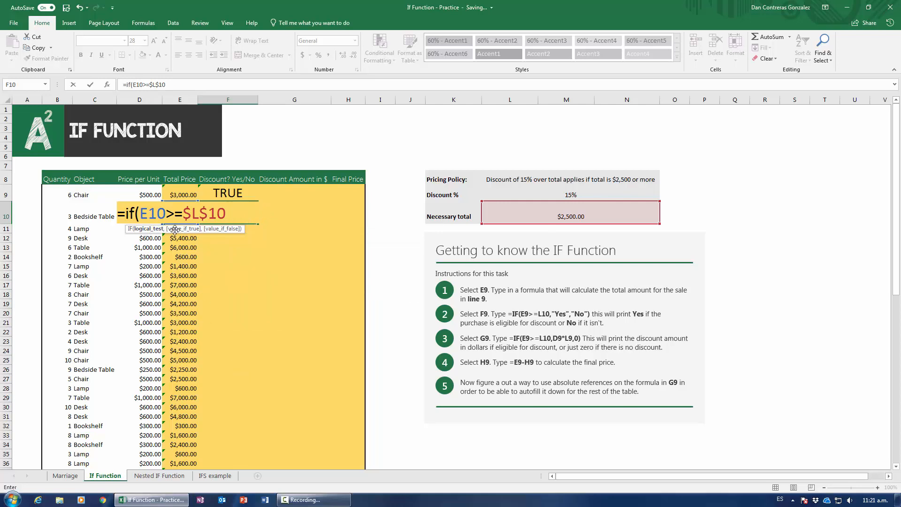
- Return TRUE when the F10 test is met and FALSE when it is not, and accept the formula
type(",")
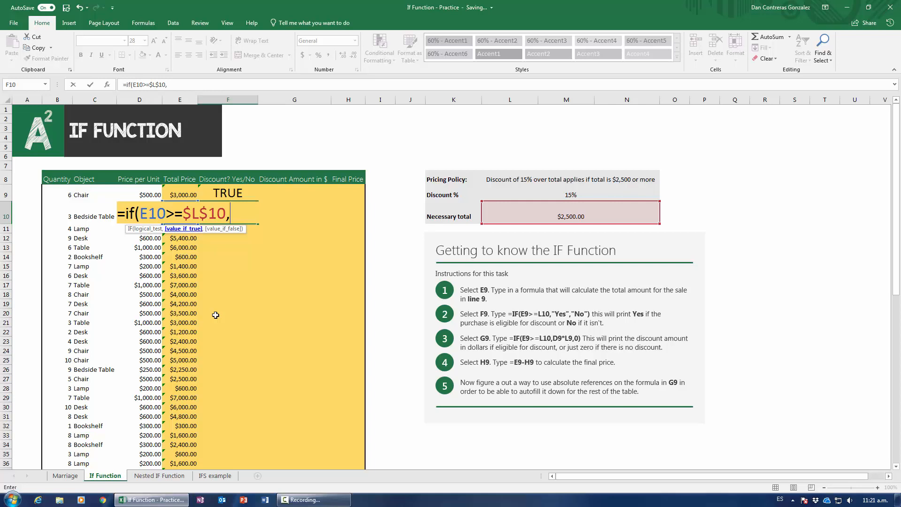
type("TRUE,FALSE")
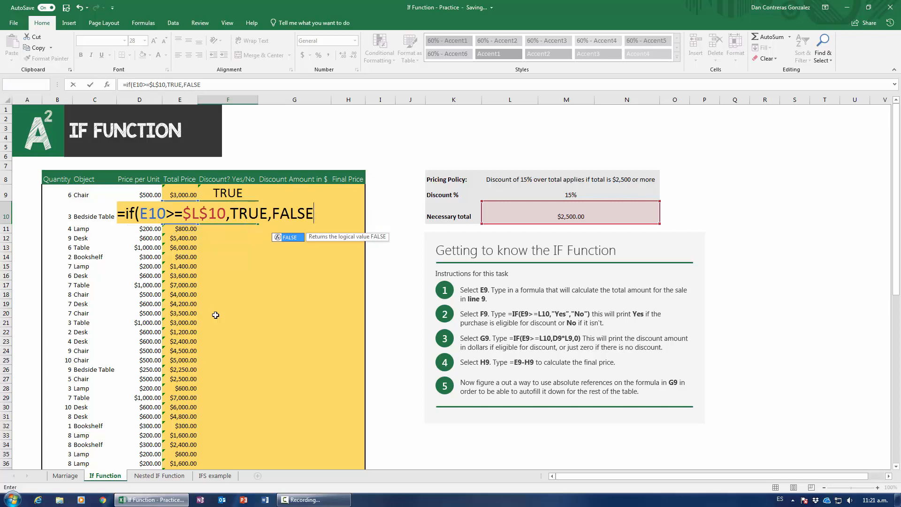
key("Return")
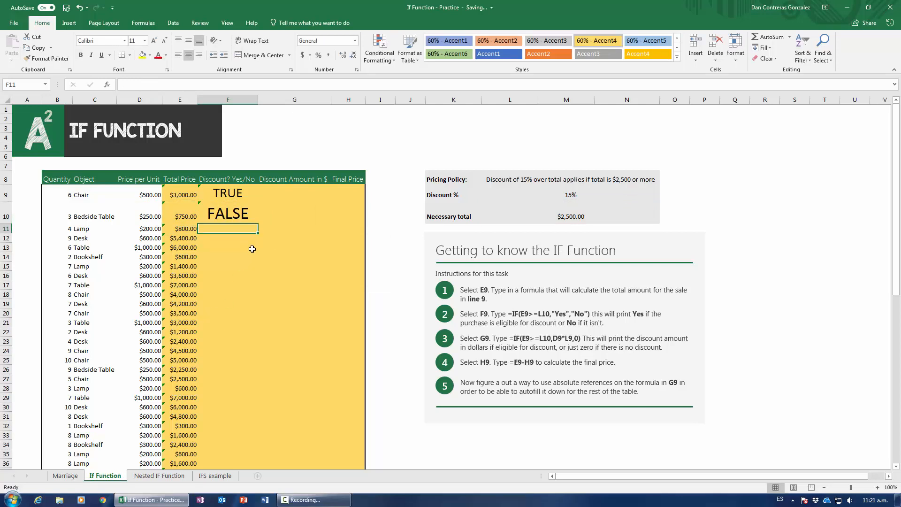
- Reduce the font size of cell F10 to 11
left_click(238, 217)
left_click(166, 42)
left_click(165, 41)
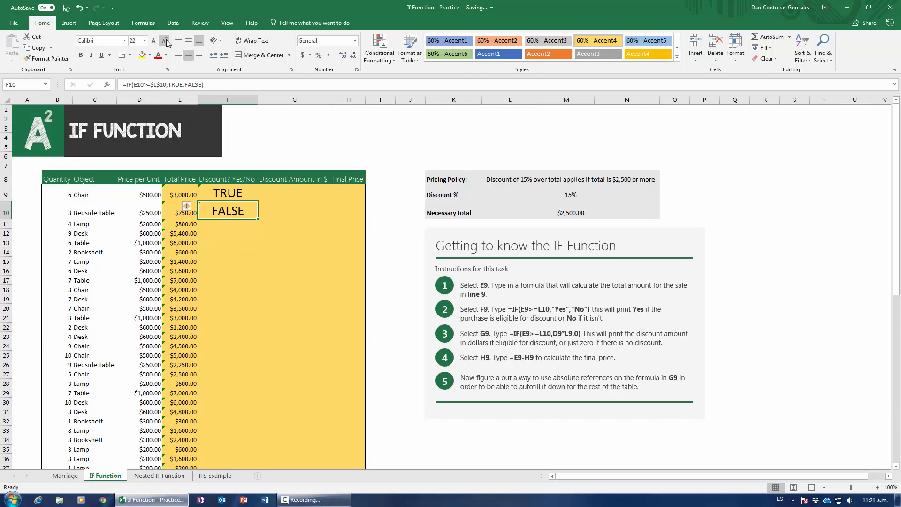
left_click(165, 41)
left_click(165, 41)
left_click(165, 42)
left_click(165, 41)
left_click(166, 41)
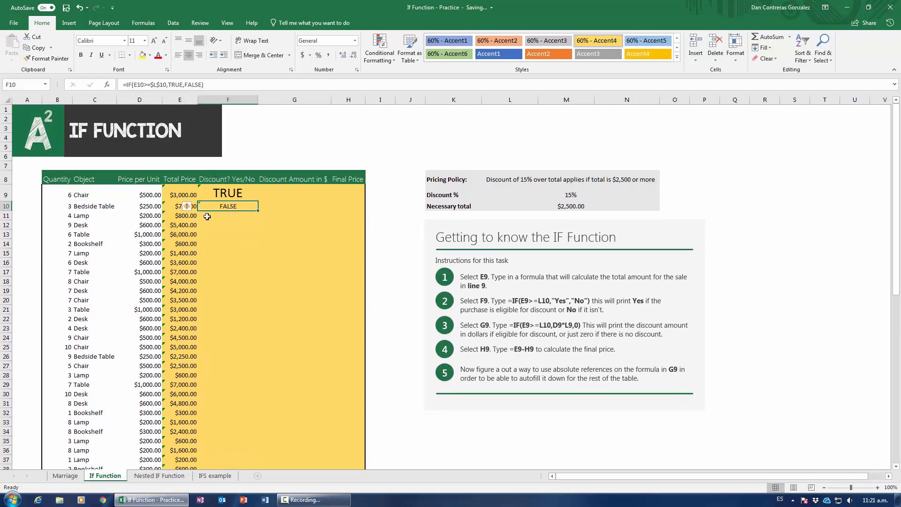
- Fill the F10 formula down the rest of the Discount? Yes/No column and check the filled rows
left_click(231, 270)
left_click(238, 206)
double_click(257, 211)
left_click(236, 217)
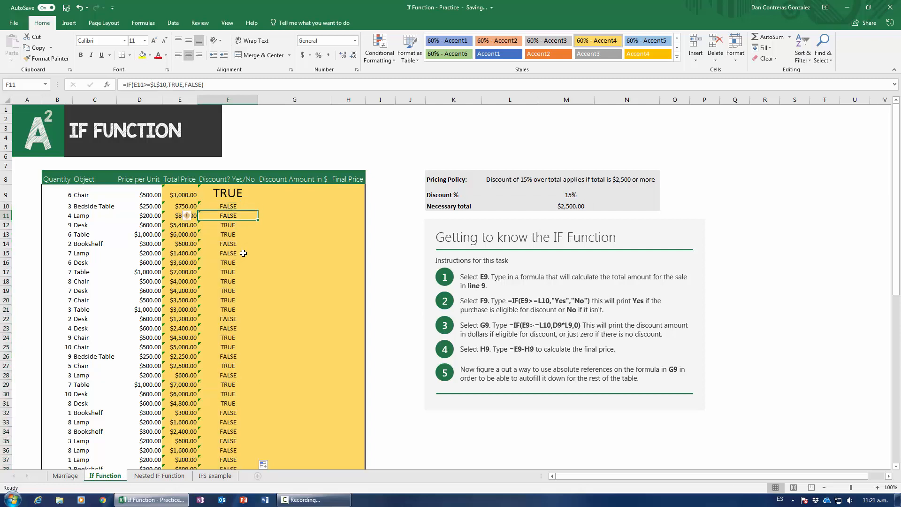
left_click(184, 232)
scroll(220, 335, "down", 16)
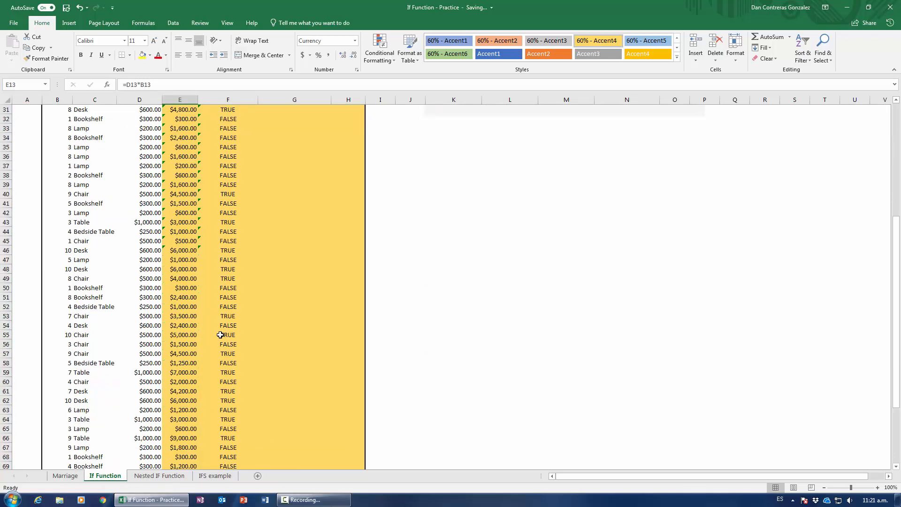
scroll(220, 335, "up", 16)
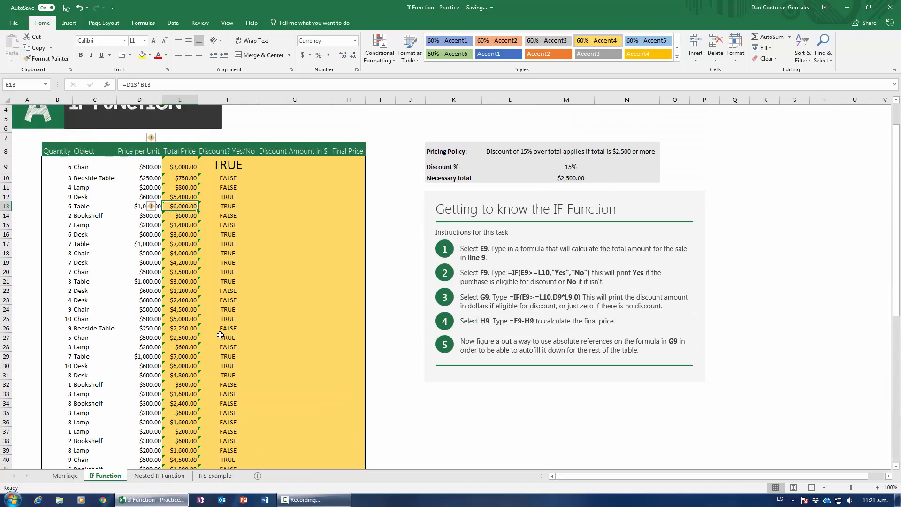
scroll(218, 338, "down", 11)
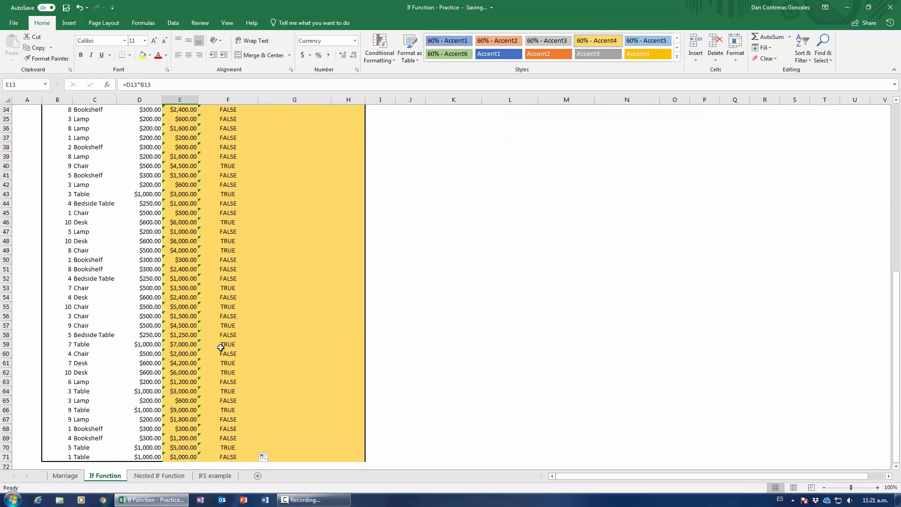
scroll(220, 345, "up", 11)
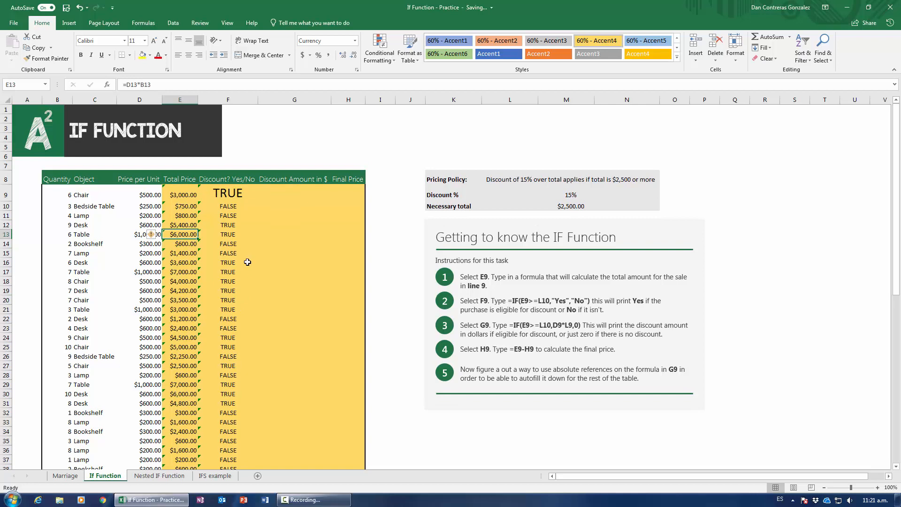
- Increase the font size of cell G9, the first Discount Amount cell, to 36
left_click(267, 189)
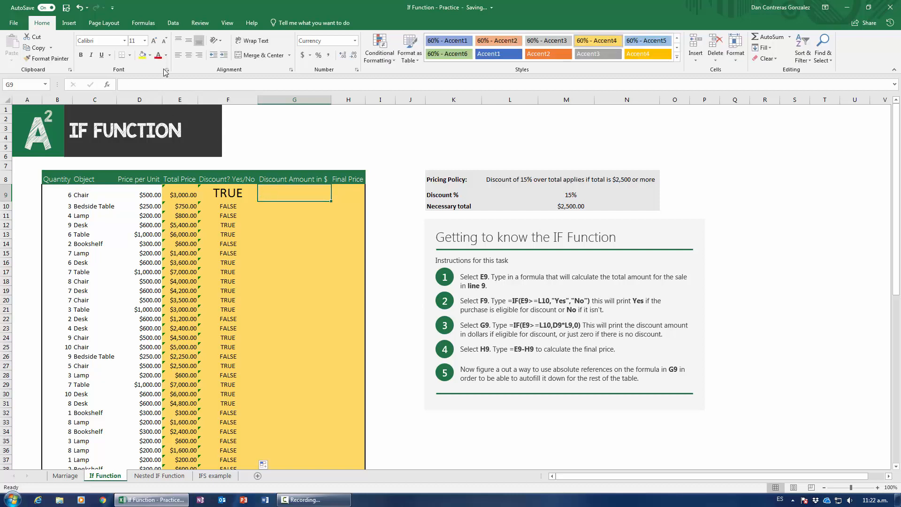
left_click(154, 45)
left_click(153, 44)
left_click(153, 45)
left_click(154, 45)
left_click(154, 45)
left_click(154, 45)
left_click(154, 44)
left_click(154, 44)
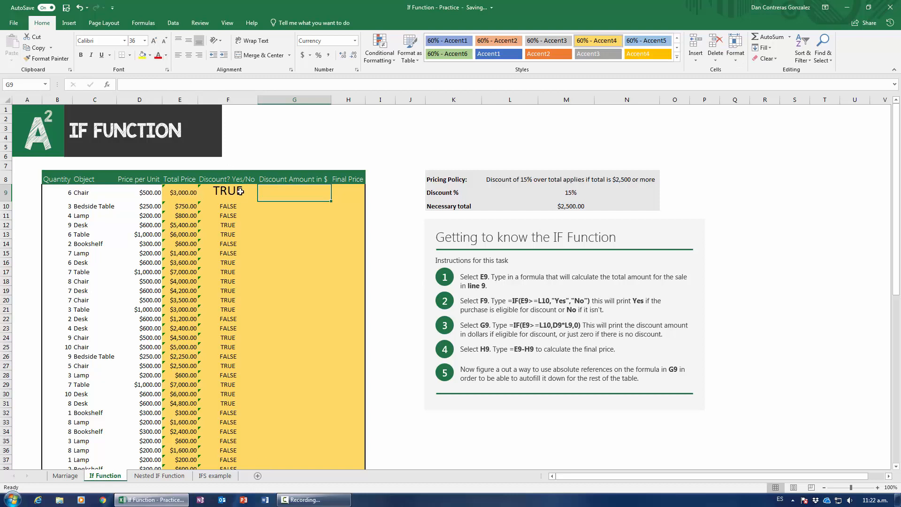
type("=if(")
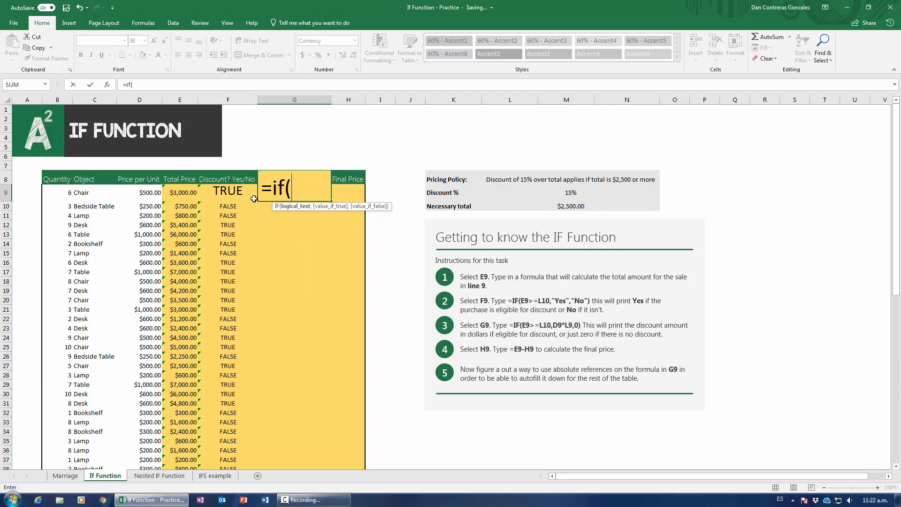
key("Escape")
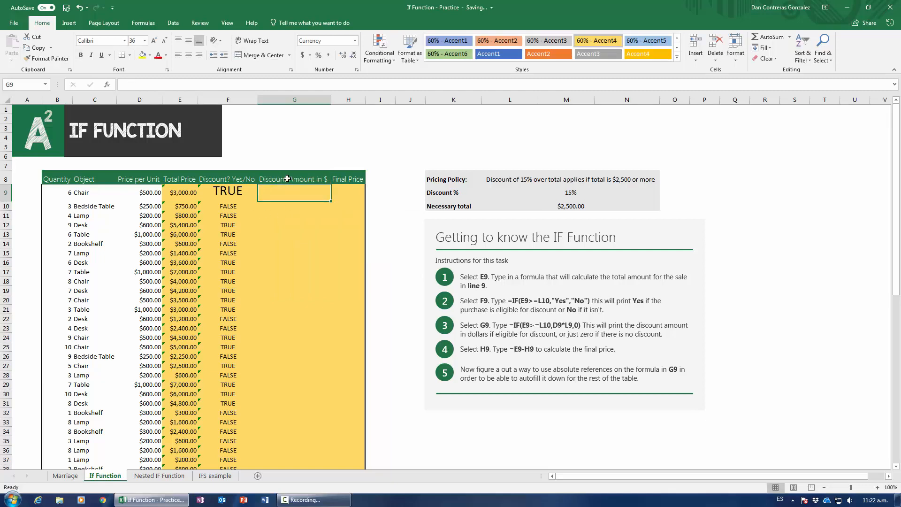
key("Down")
key("shift+Left")
key("shift+Left")
key("shift+Left")
key("shift+Left")
key("shift+Left")
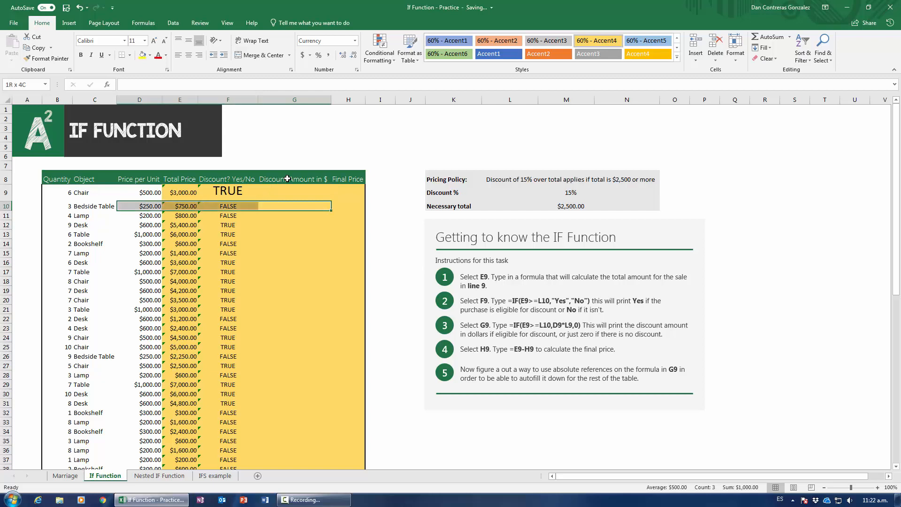
key("Right")
key("Left")
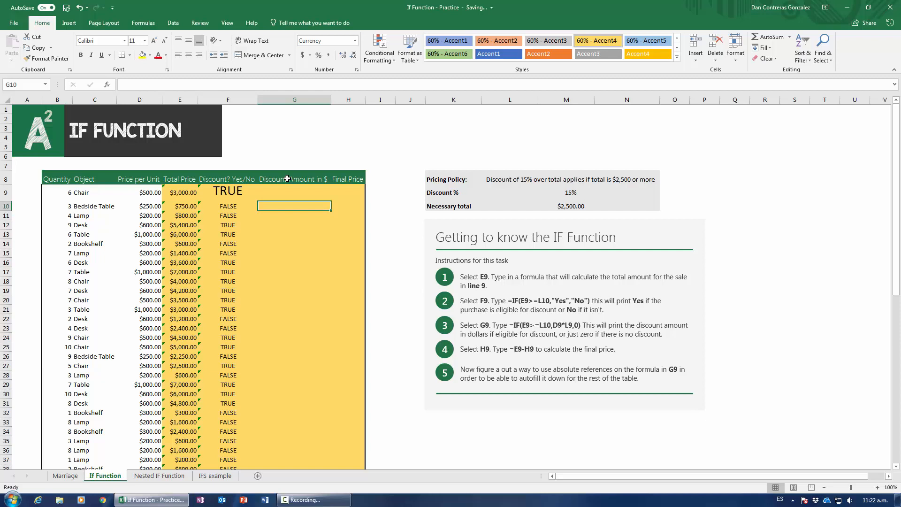
key("Up")
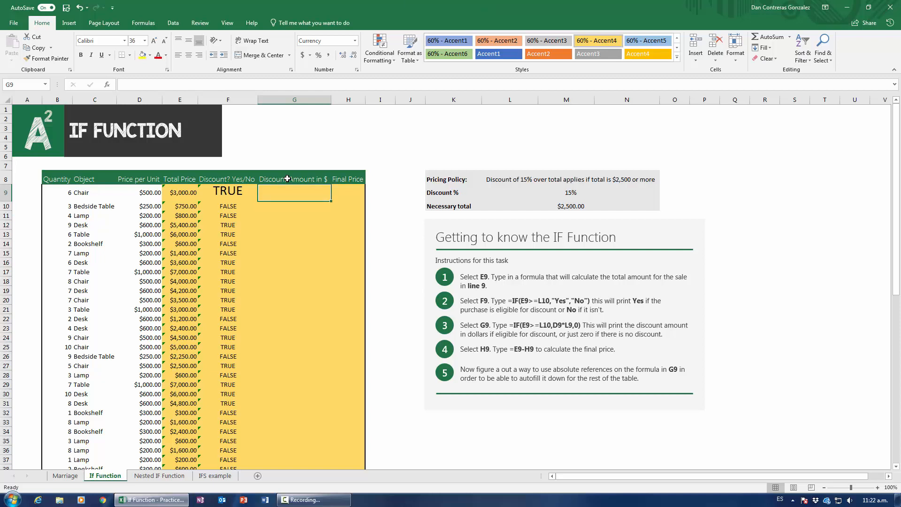
key("Left")
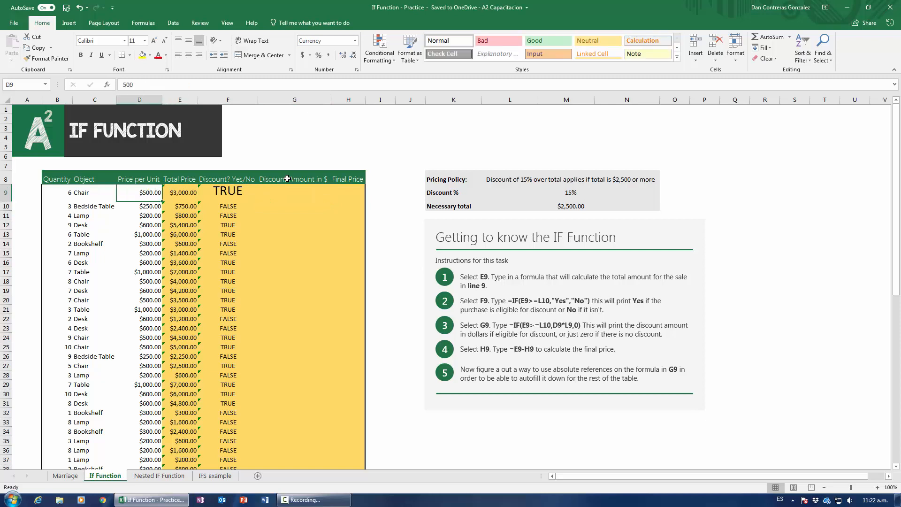
key("Right")
key("Right")
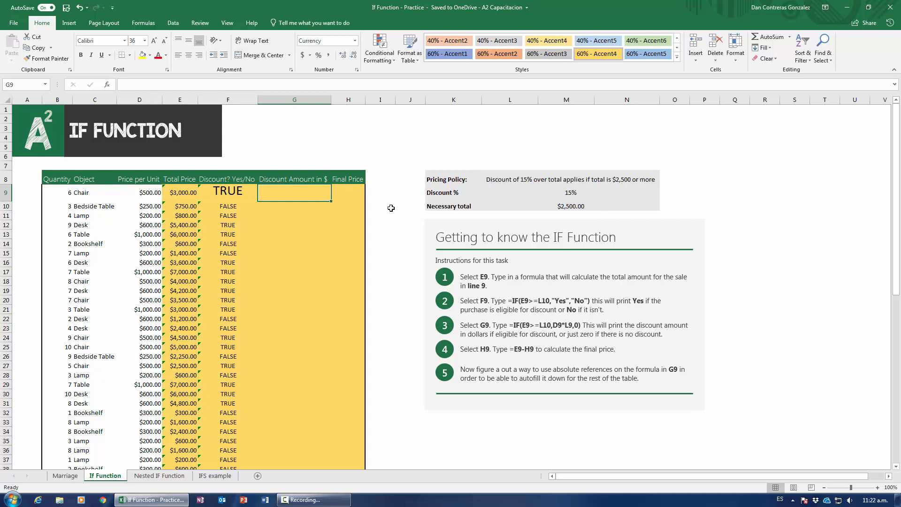
- Begin an IF formula in G9 and open its function arguments, keeping row 9 of the table in view
type("=FI")
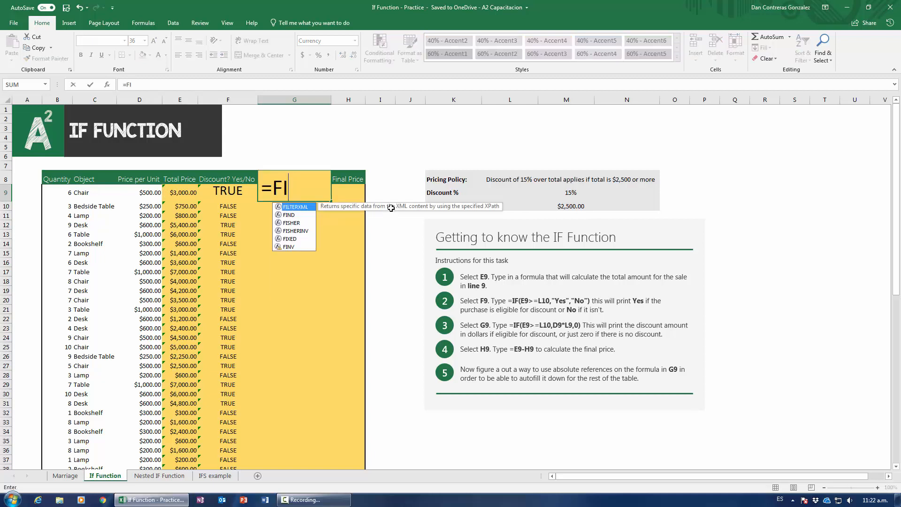
key("BackSpace")
key("BackSpace")
type("OI")
key("BackSpace")
key("BackSpace")
type("IF(")
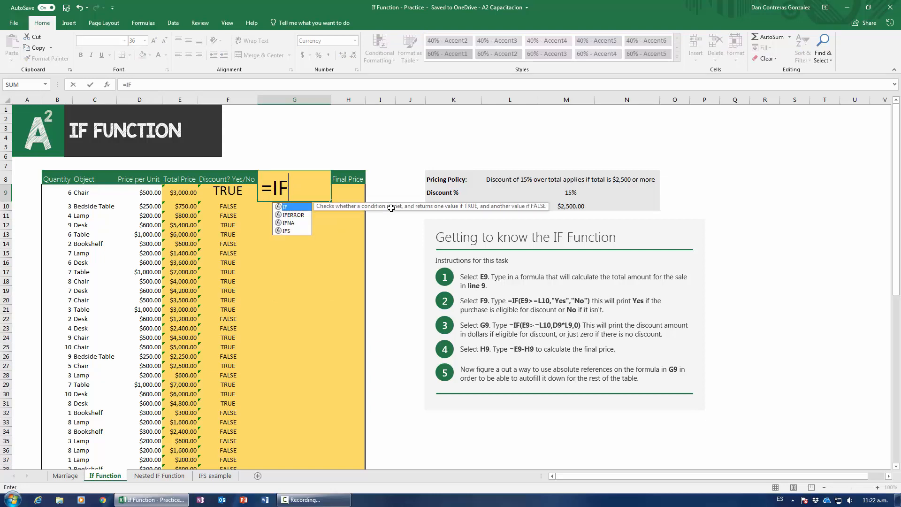
left_click(107, 85)
left_click_drag(345, 264, 268, 240)
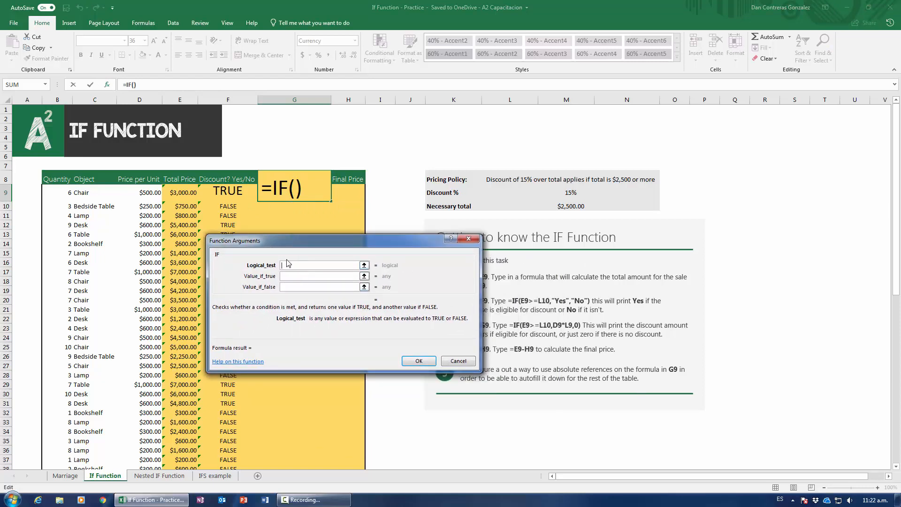
- Set the logical test of the G9 formula to E9>=$L$10, using an absolute reference to the necessary total
left_click(182, 190)
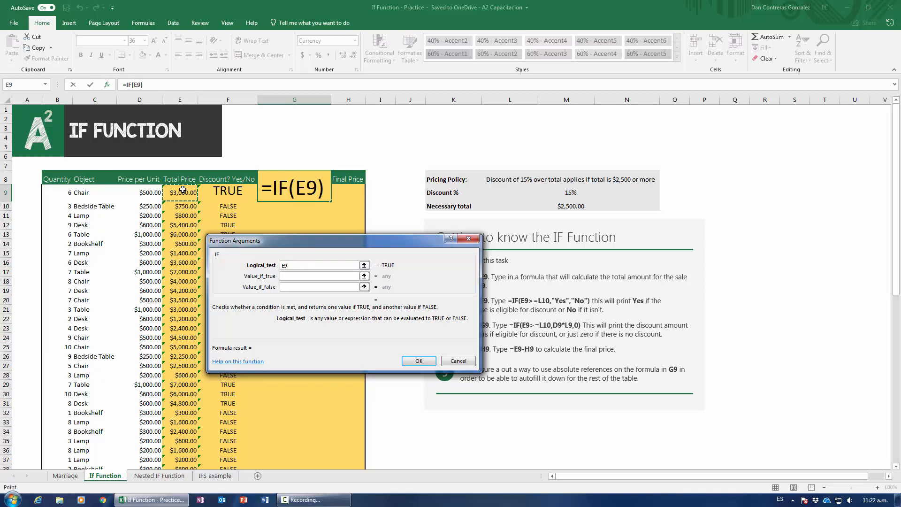
type(">=L10")
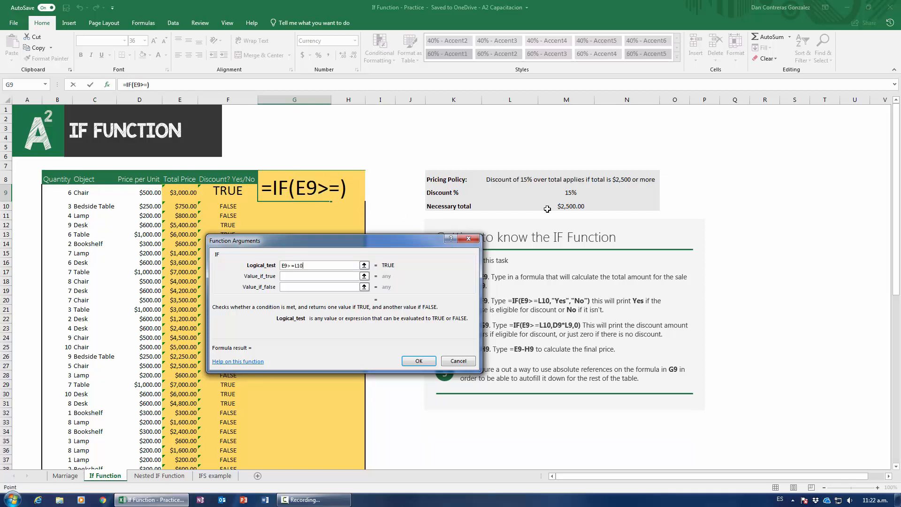
left_click(544, 206)
key("F4")
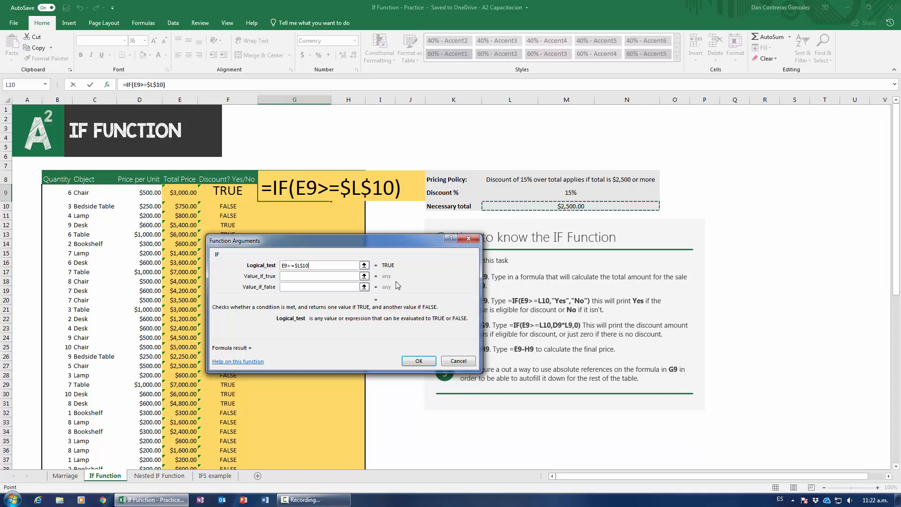
- Begin the value-if-true argument of the G9 formula with E9*, multiplying the row's total price
left_click(289, 275)
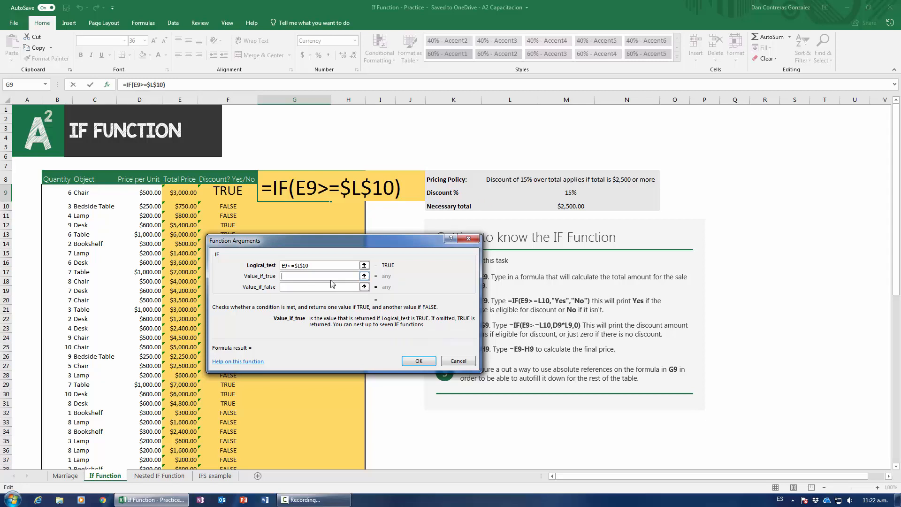
left_click(184, 194)
type("*")
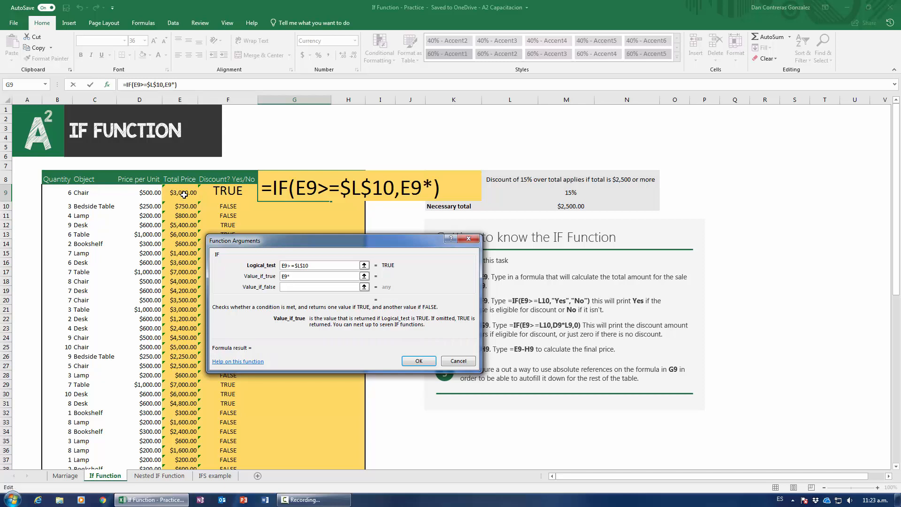
type("15%")
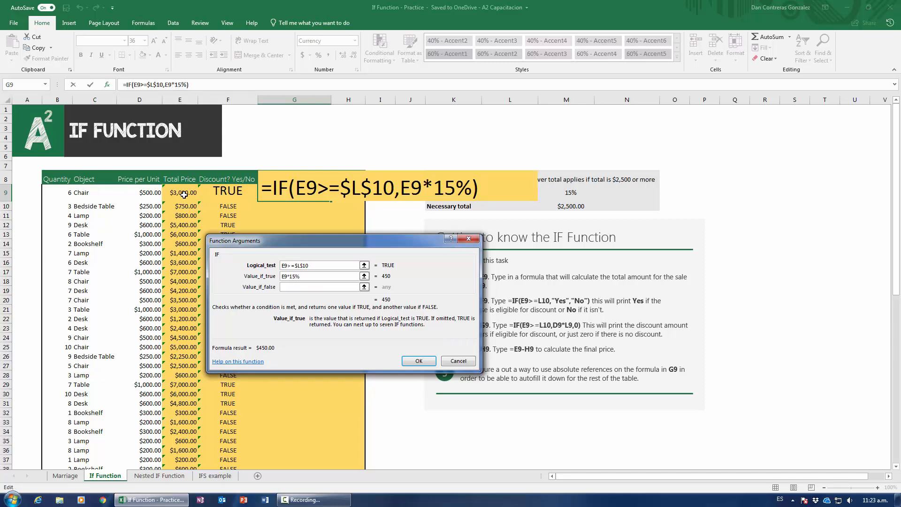
key("BackSpace")
key("BackSpace")
key("BackSpace")
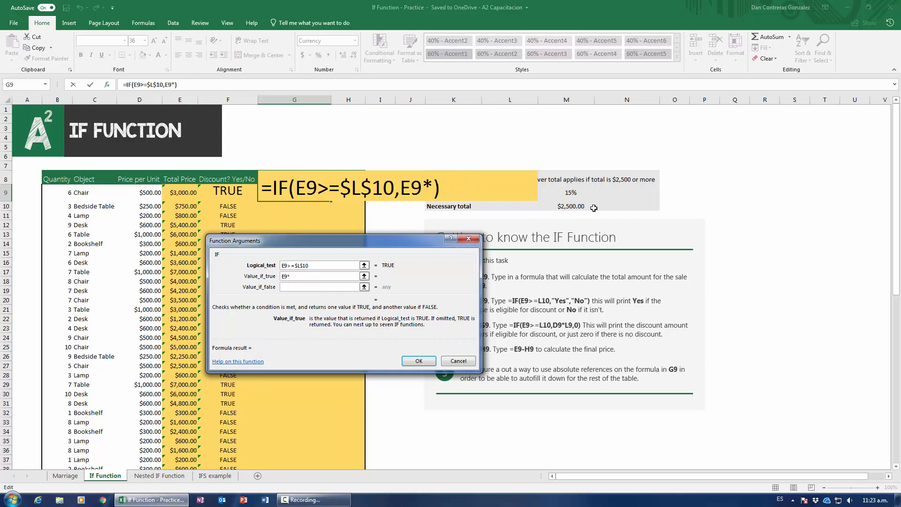
- Complete the value if true with the absolute discount percentage reference $L$9, set the value if false to 0, and accept the formula
left_click(585, 195)
key("F4")
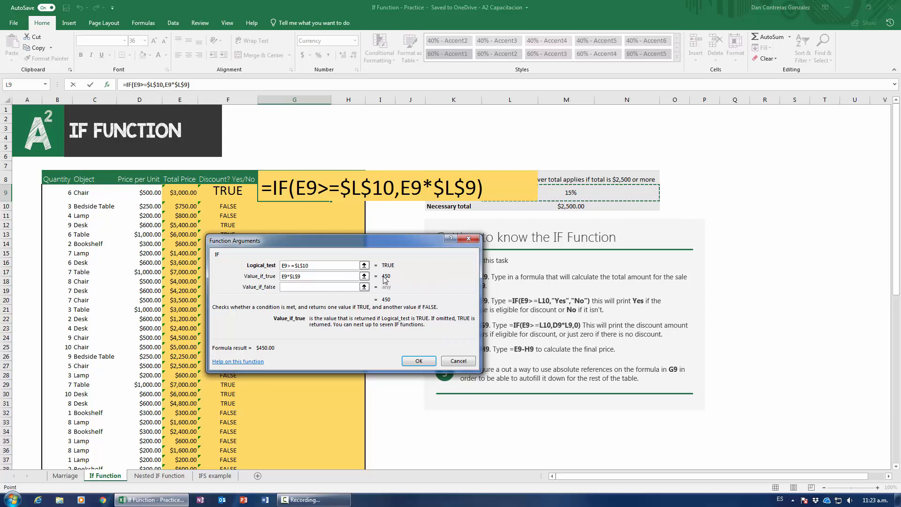
left_click(303, 287)
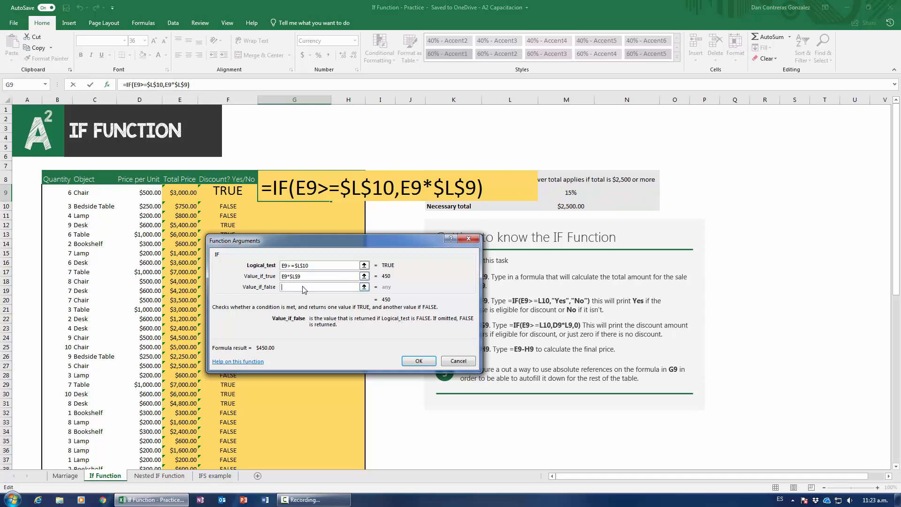
type("0")
left_click(419, 362)
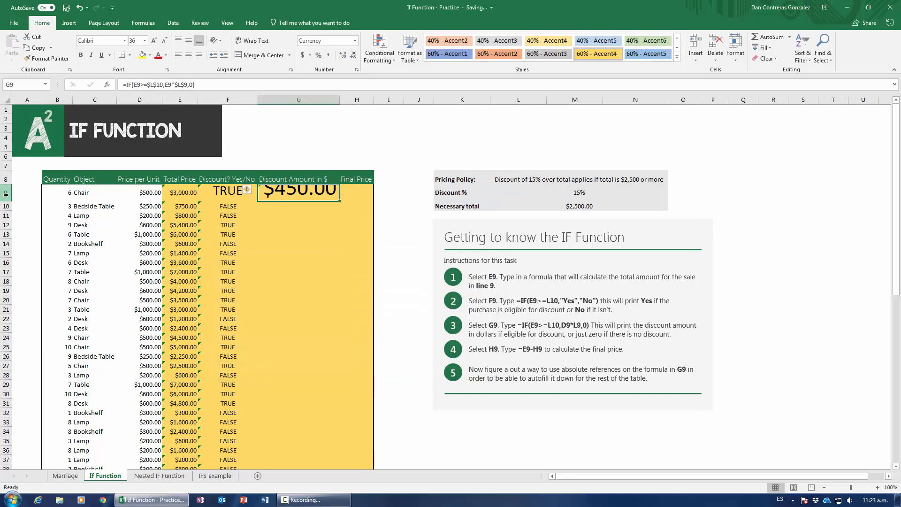
- Increase the height of row 9 and fill the G9 discount formula down the column without formatting
left_click_drag(6, 201, 6, 207)
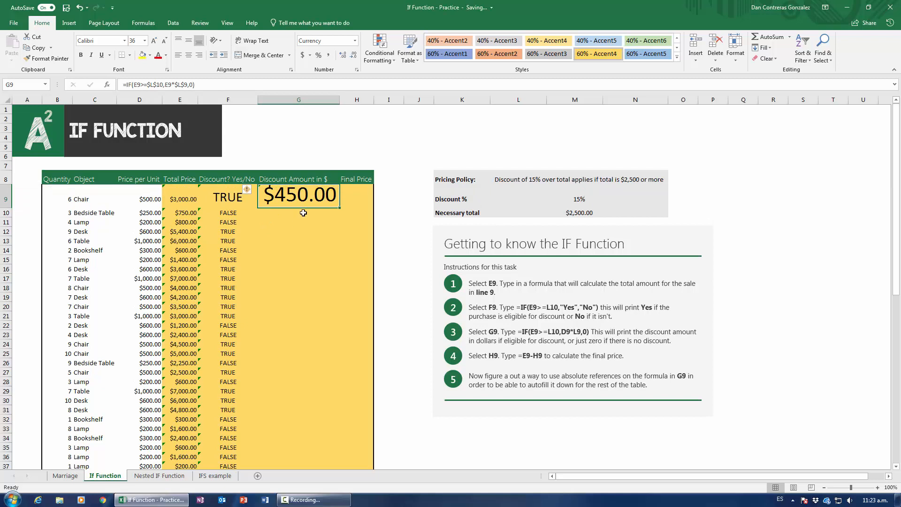
double_click(338, 209)
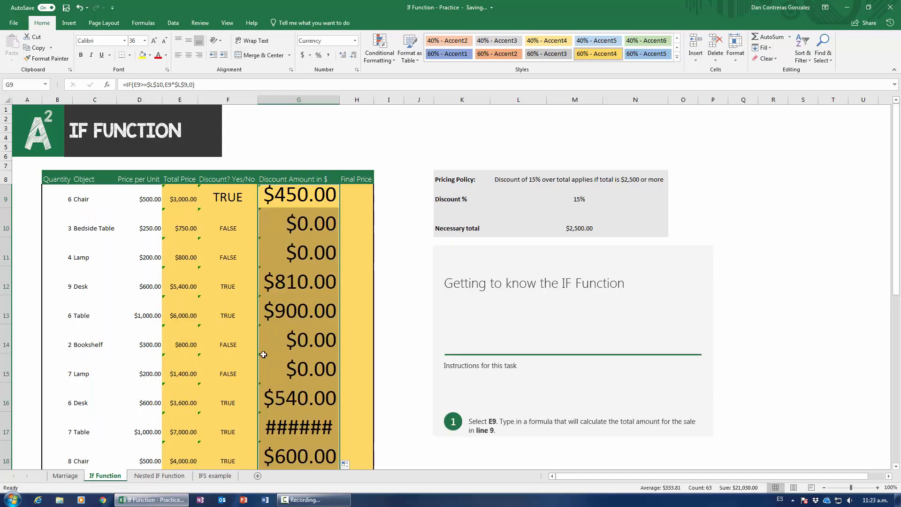
scroll(263, 221, "down", 2)
left_click(347, 463)
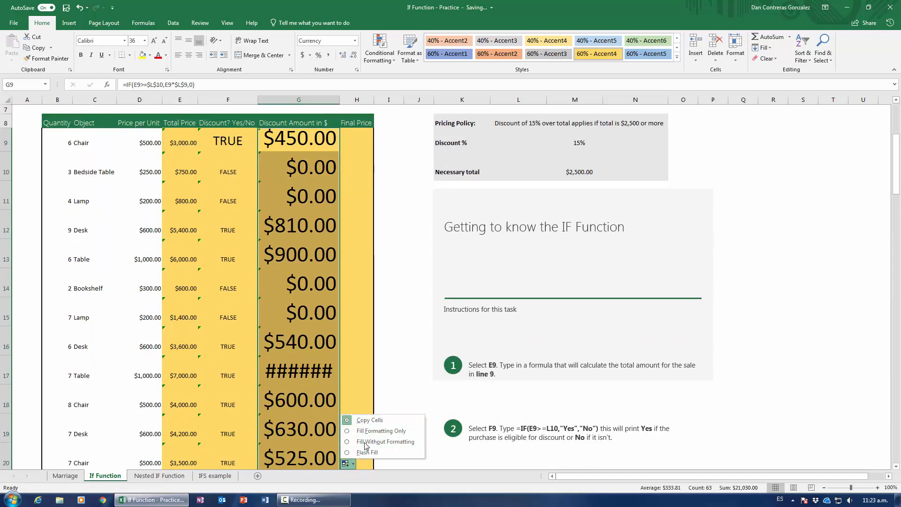
left_click(385, 441)
- Enlarge the font of the Bedside Table sale's discount amount in G10 to size 22
left_click(297, 231)
left_click_drag(99, 160, 324, 161)
left_click(322, 158)
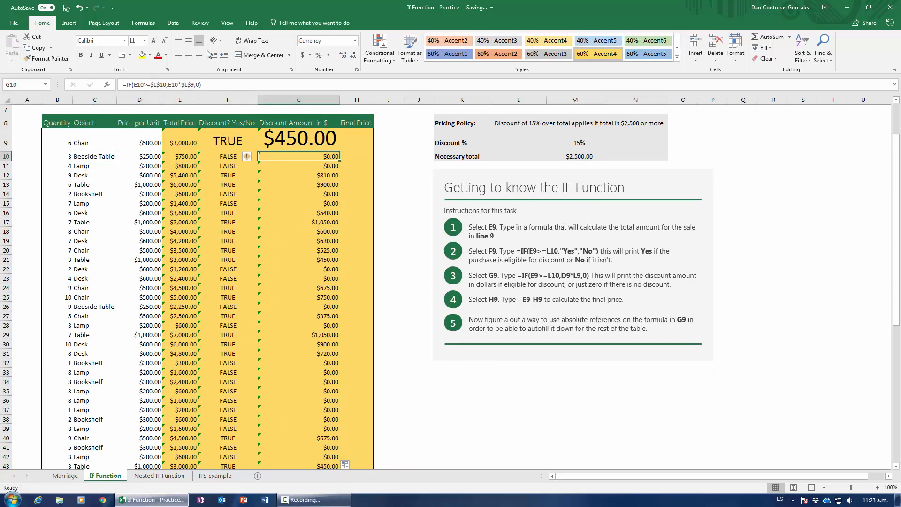
left_click(154, 41)
left_click(154, 41)
left_click(154, 41)
left_click(154, 41)
left_click(153, 40)
left_click(154, 40)
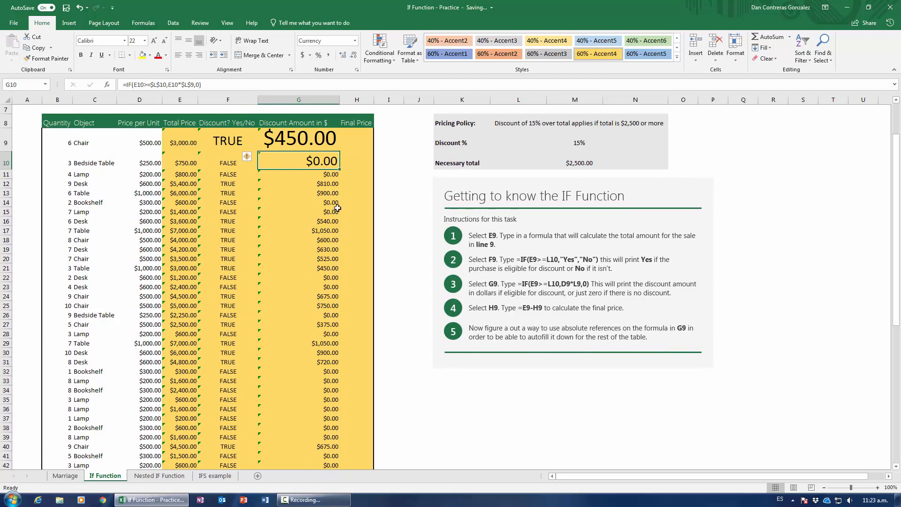
- Highlight the Table sale in row 17 to check its discount amount, and widen the Final Price column
left_click_drag(316, 231, 58, 231)
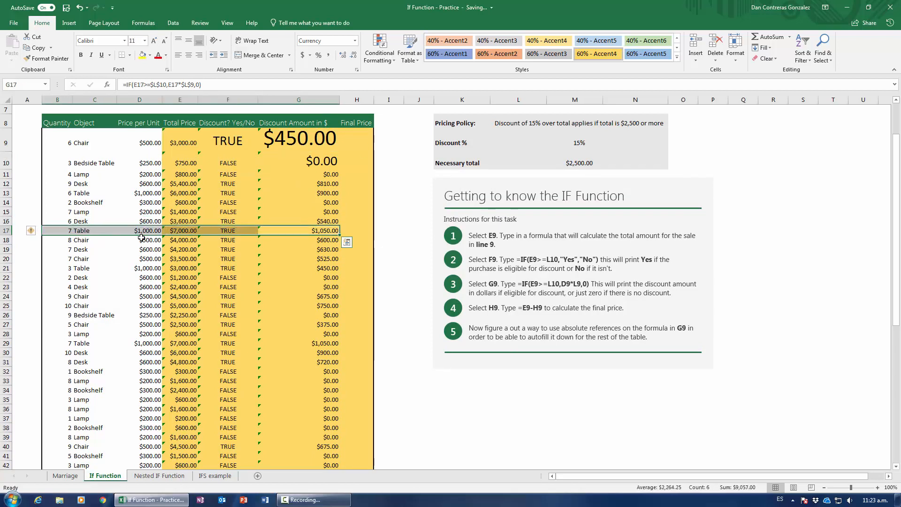
left_click(324, 232)
left_click_drag(377, 99, 398, 99)
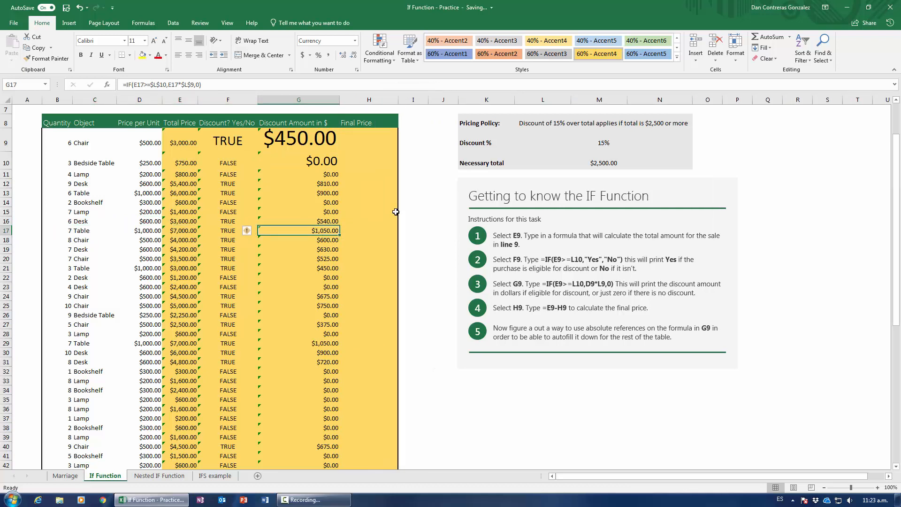
- Calculate the final price in H9 with =E9-G9 and fill the formula down the column
scroll(377, 272, "up", 2)
left_click(359, 190)
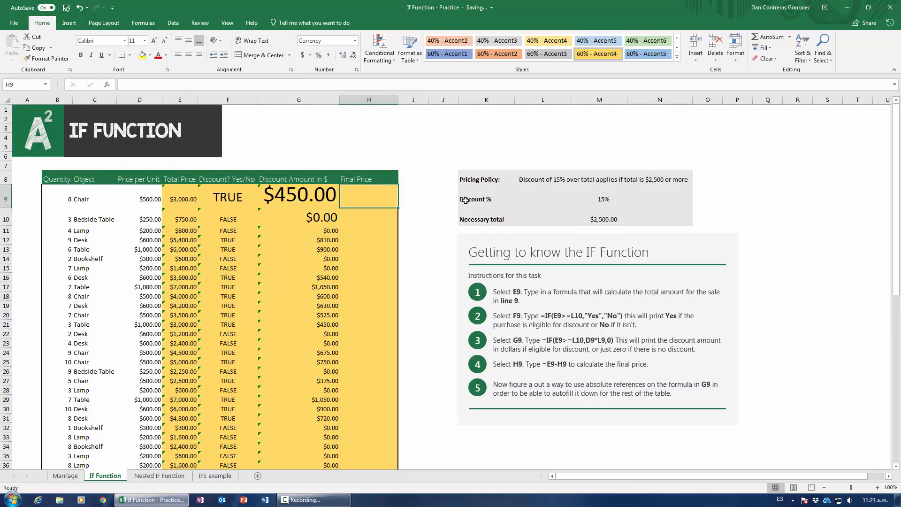
type("=")
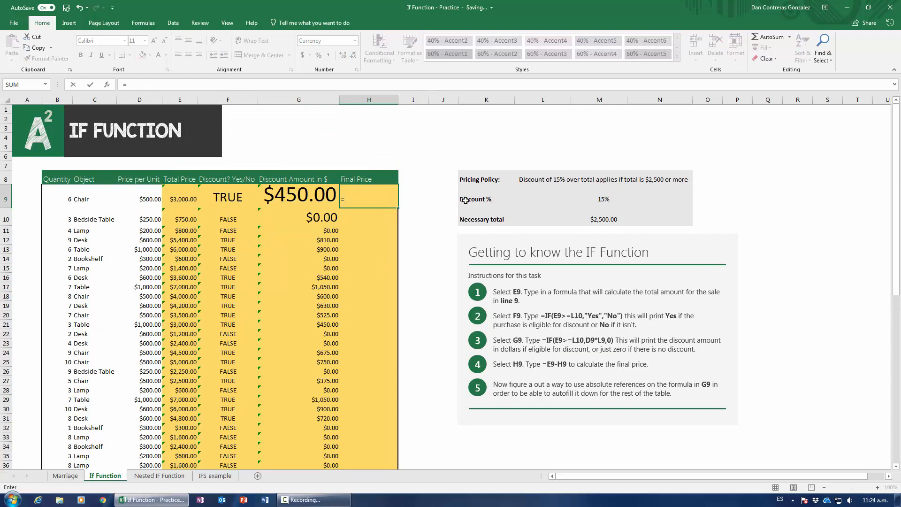
type("E9-G9")
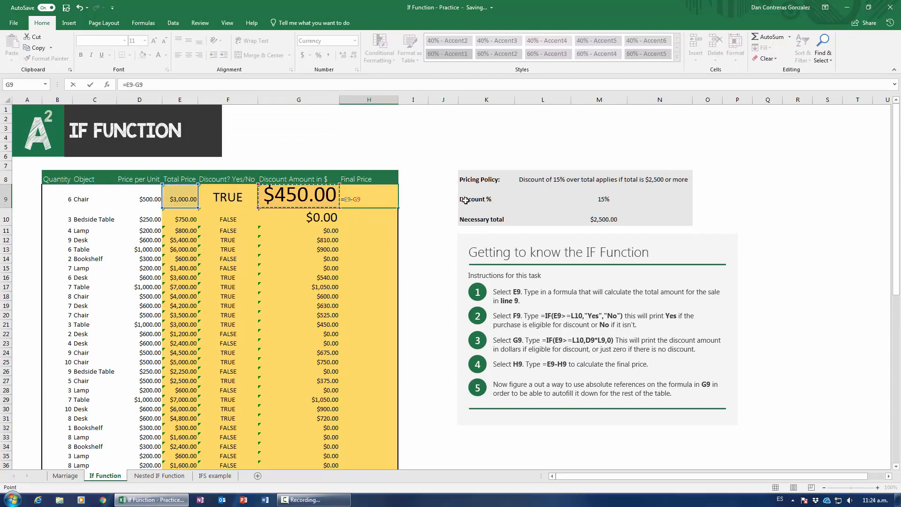
key("ctrl+Return")
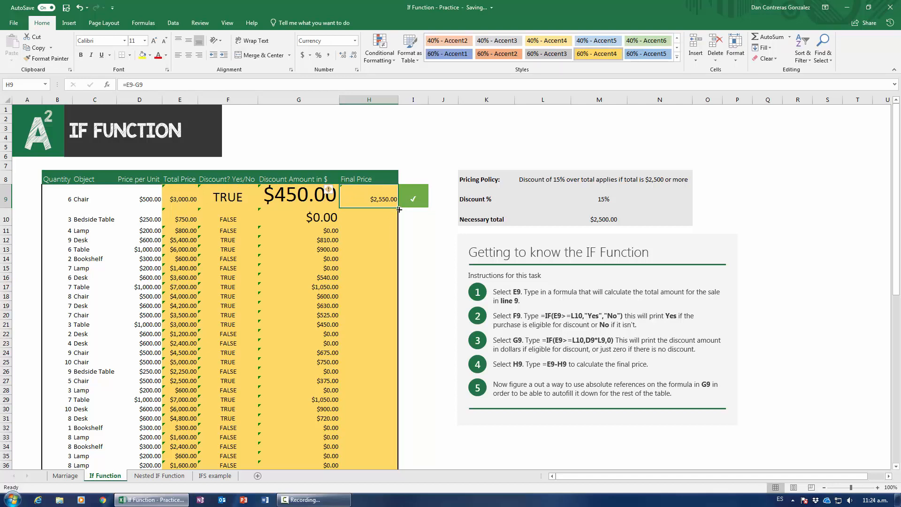
double_click(398, 209)
- Review the Bedside Table sale in row 10 from its quantity through to its final price
left_click(74, 220)
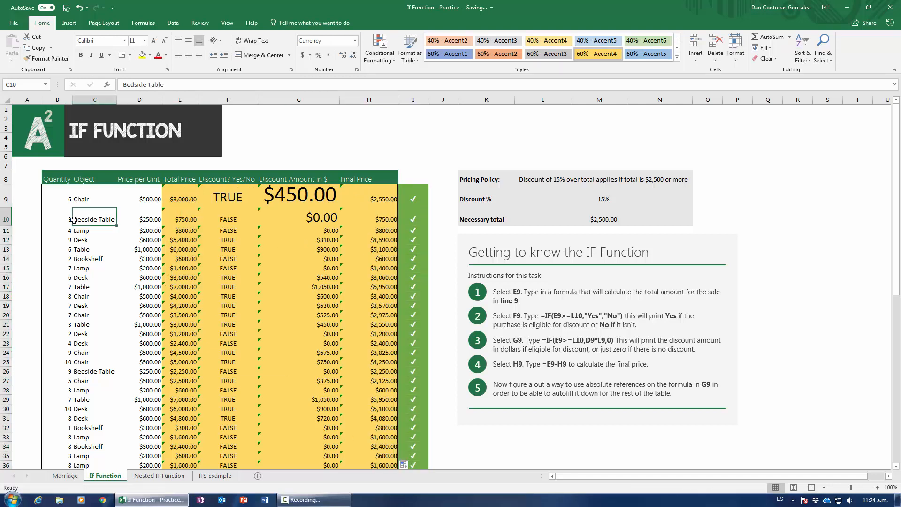
left_click_drag(55, 220, 382, 217)
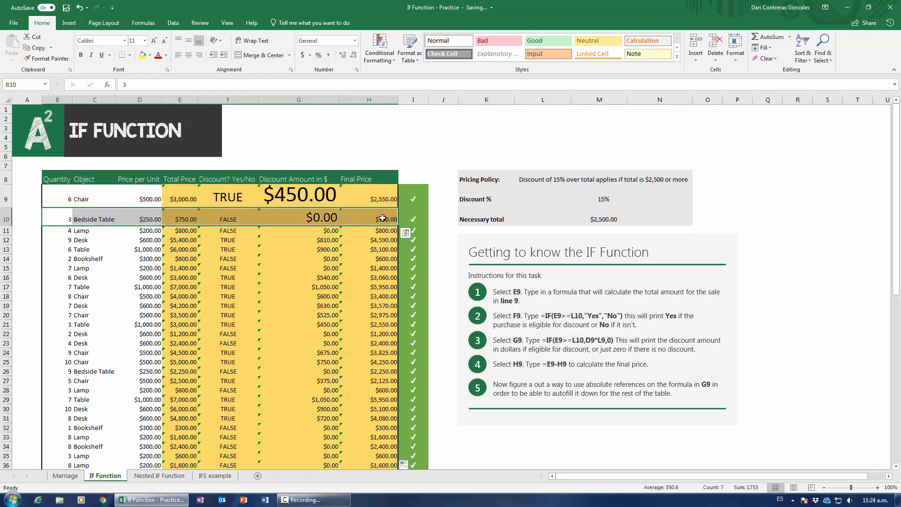
left_click(371, 278)
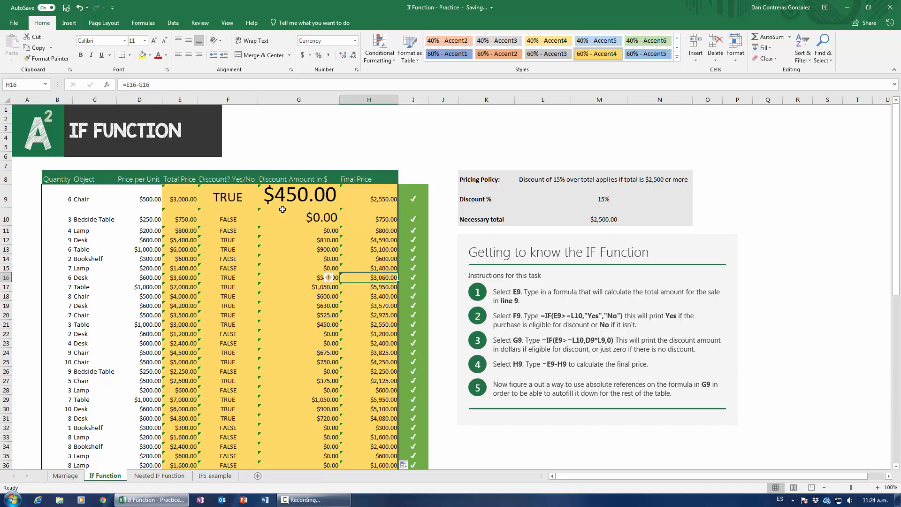
- Change the pricing policy by setting the necessary total in L10 to 3500 and the discount percentage in L9 to 7%
left_click(586, 212)
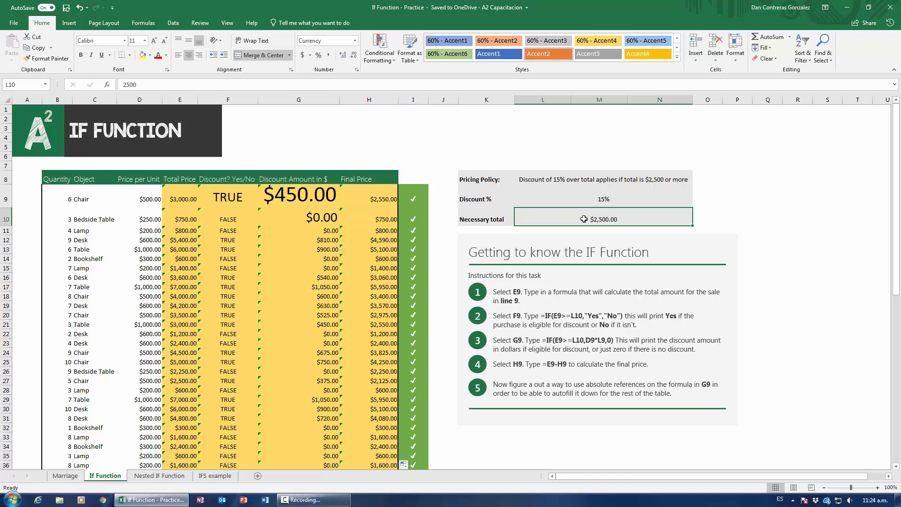
type("3500")
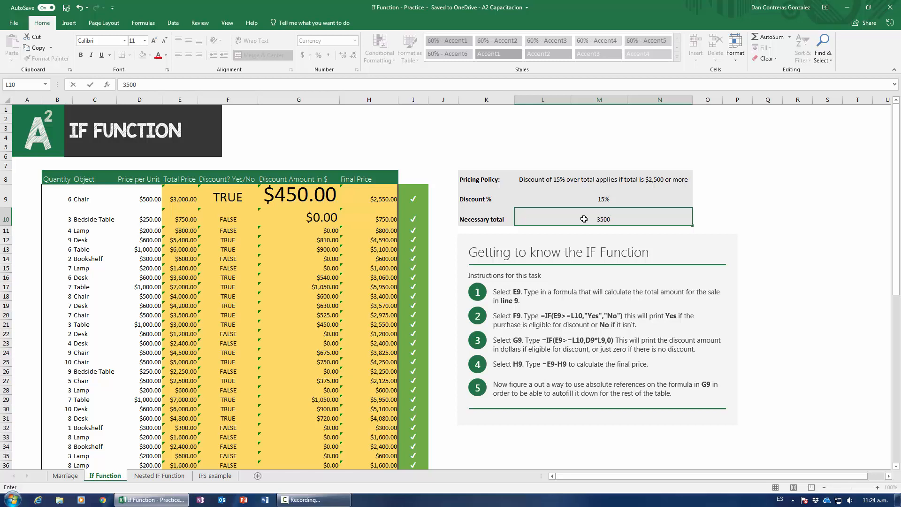
key("Return")
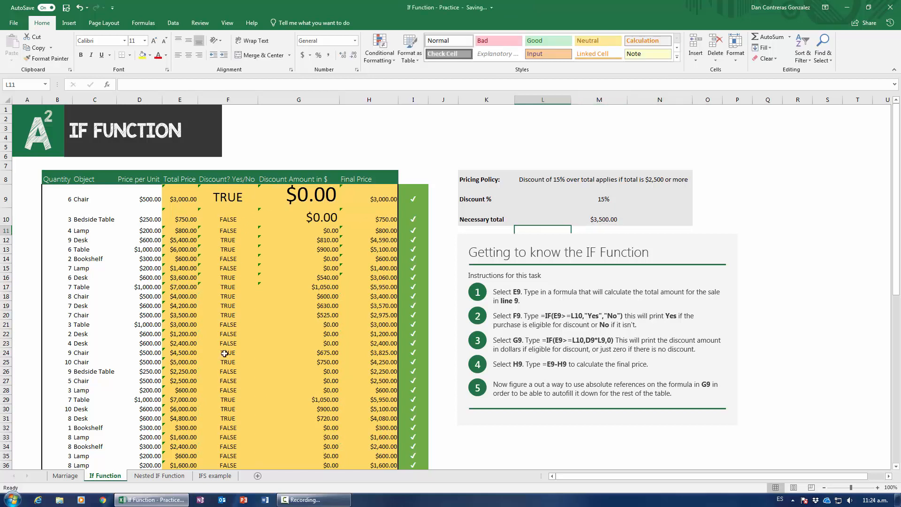
left_click(588, 200)
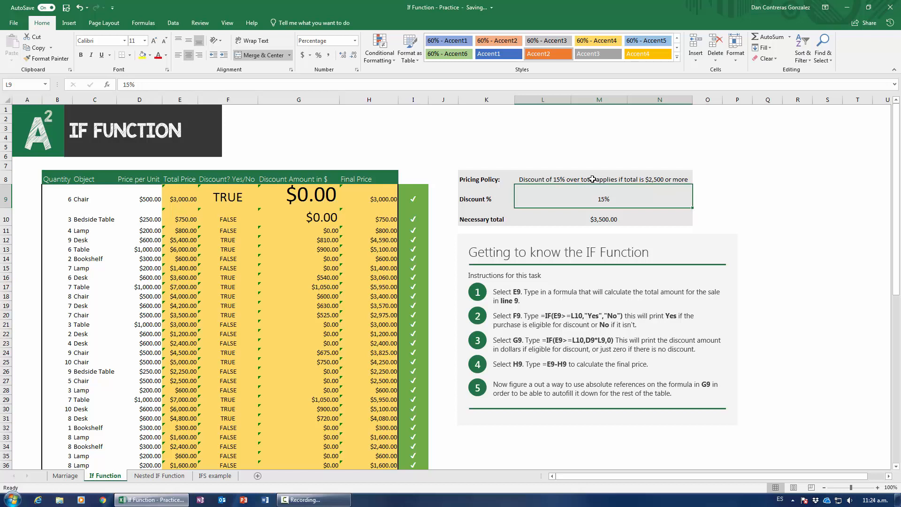
type("7")
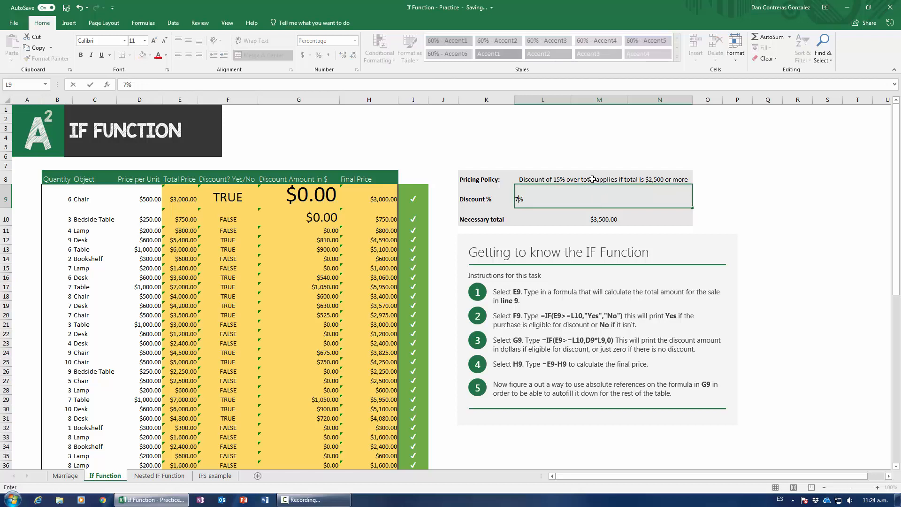
key("Return")
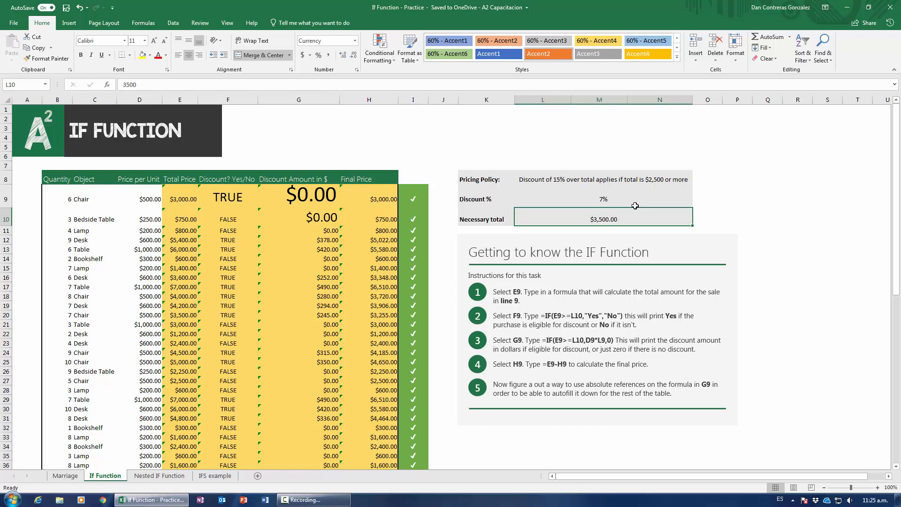
- Inspect the eligibility formula in F9, look at the Nested IF Function and Marriage sheets, and return to the If Function sheet
left_click(217, 202)
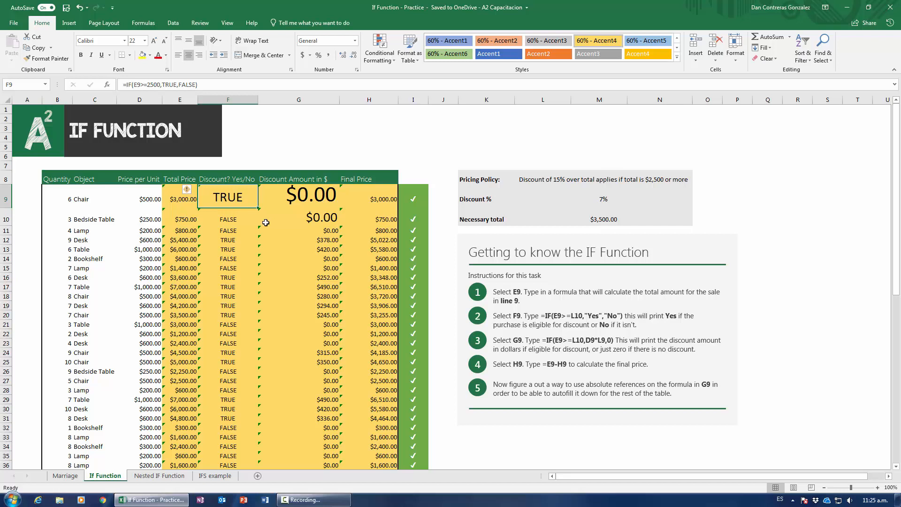
left_click(164, 475)
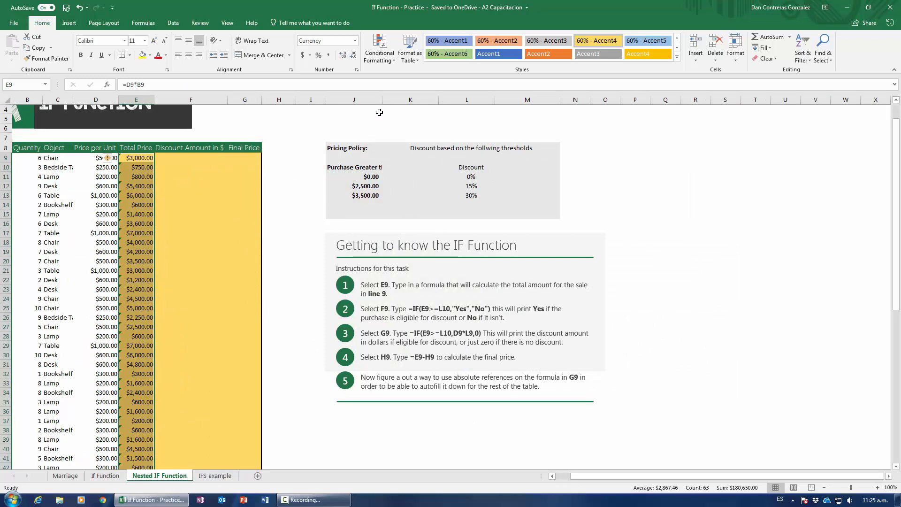
left_click(65, 476)
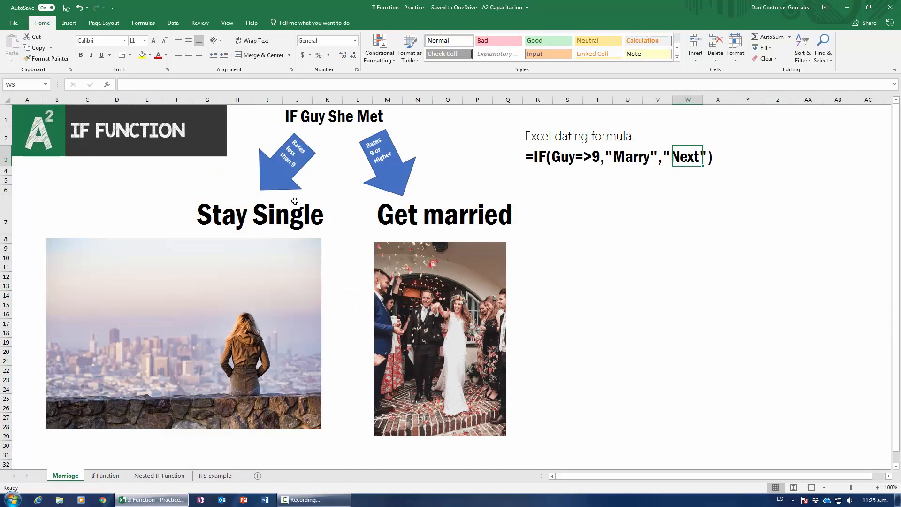
left_click(105, 475)
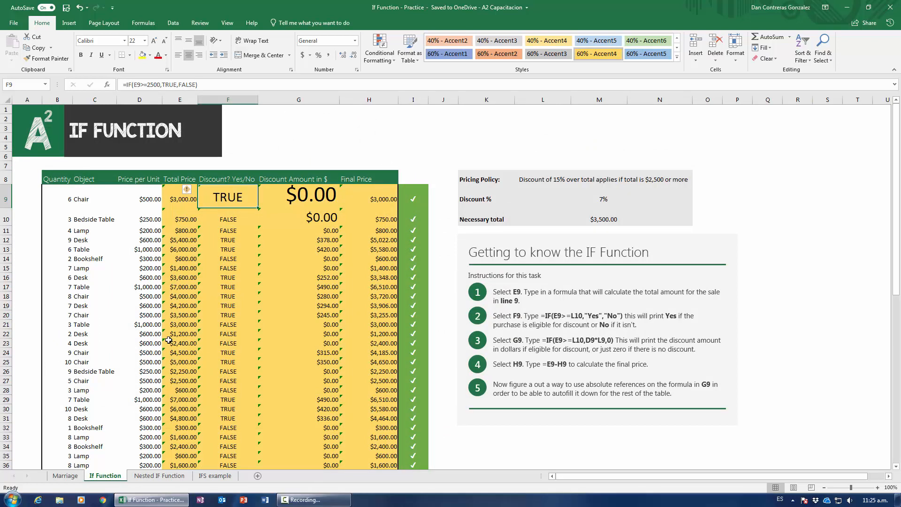
- Switch to the Nested IF Function sheet and widen column J to fit the Purchase Greater than heading
left_click(160, 475)
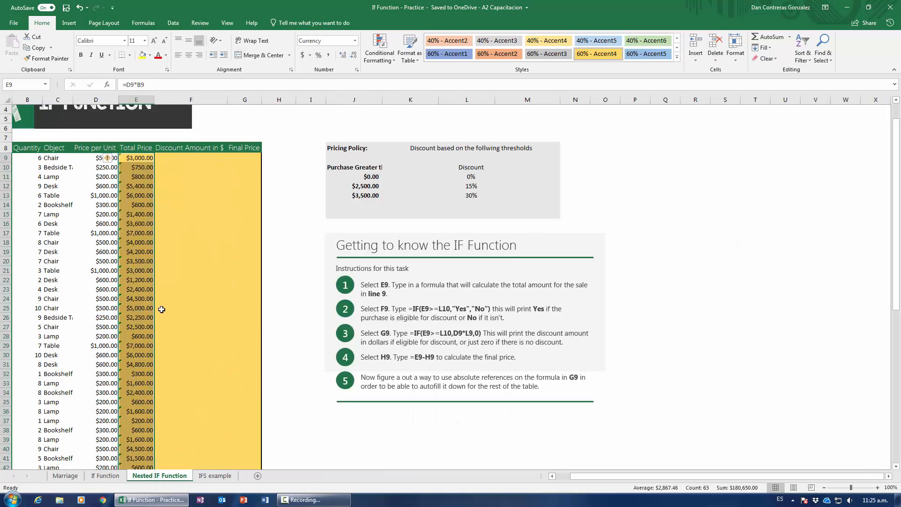
scroll(161, 310, "up", 1)
scroll(162, 309, "down", 1)
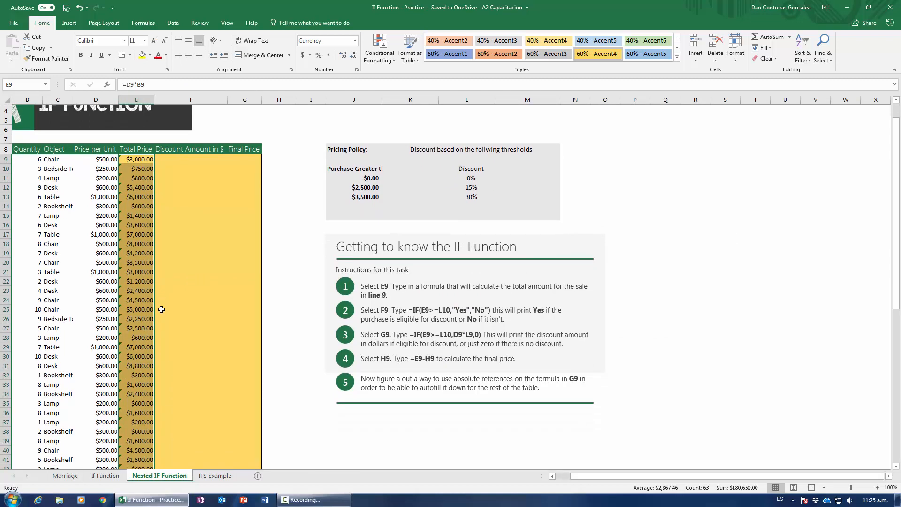
scroll(162, 309, "up", 1)
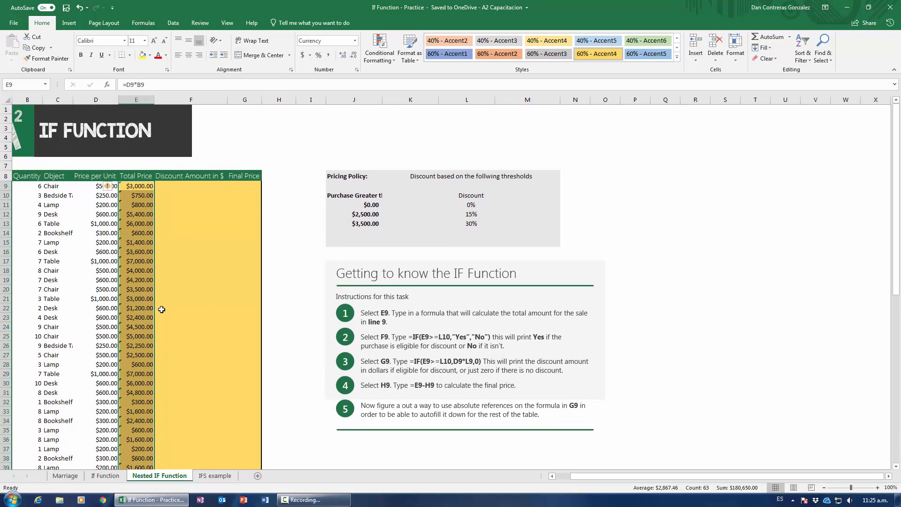
key("BackSpace")
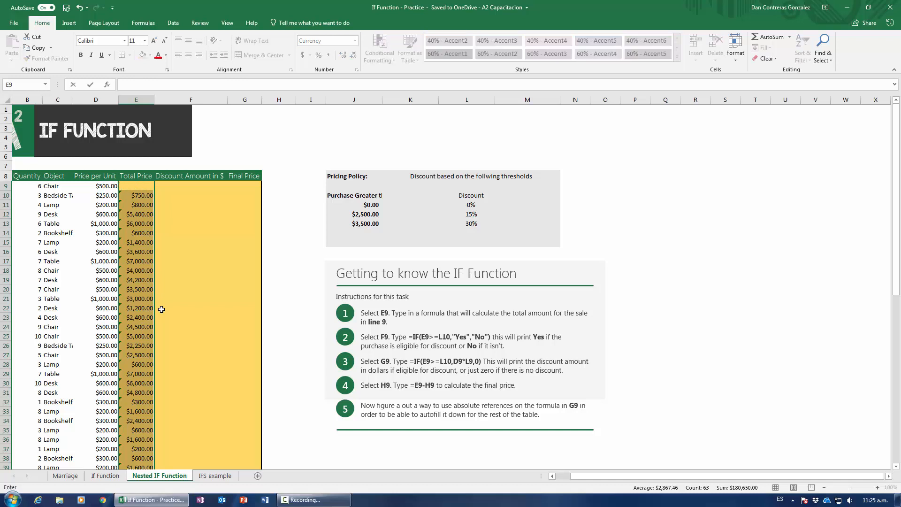
key("Escape")
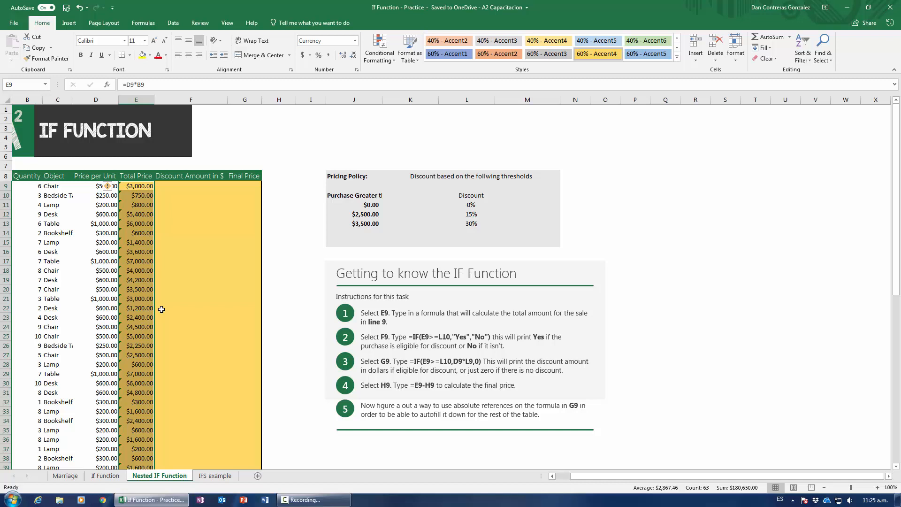
left_click_drag(382, 101, 410, 100)
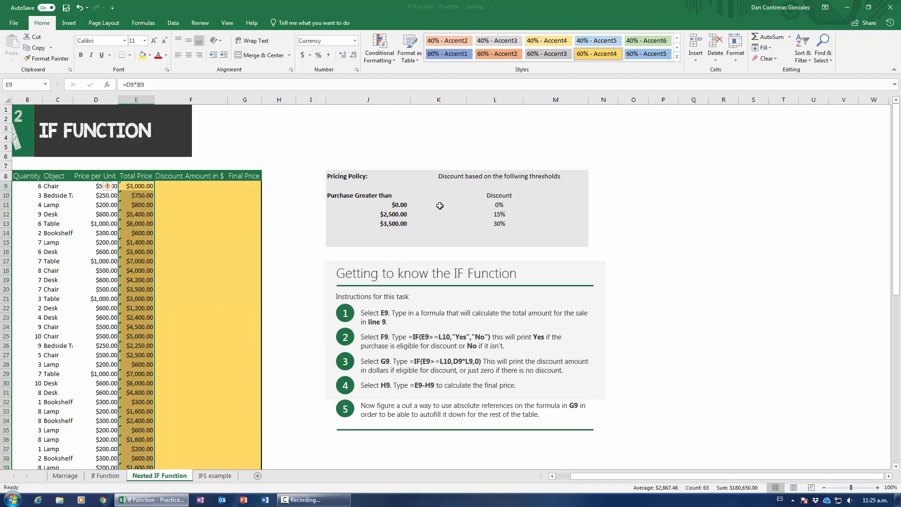
- Examine each purchase threshold and its matching discount percentage in the pricing policy table, from the highest tier to the lowest
left_click(388, 224)
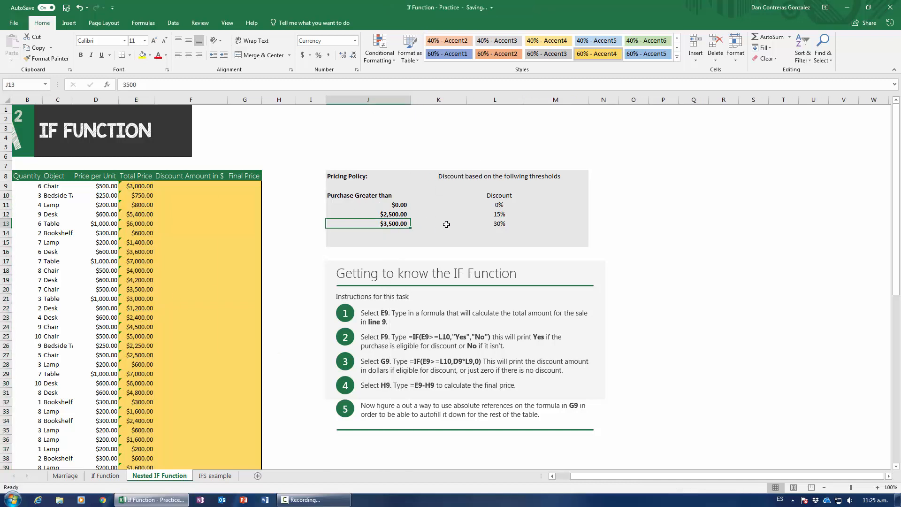
left_click(446, 224)
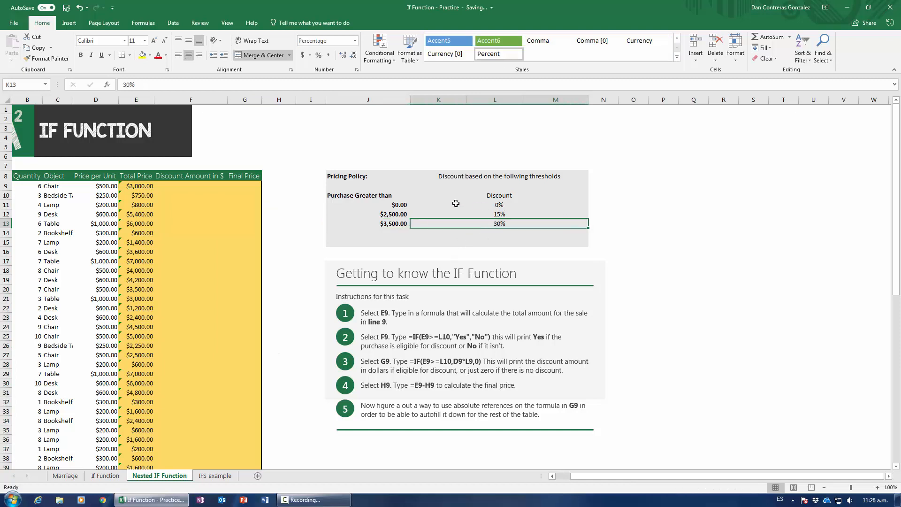
left_click_drag(387, 215, 472, 213)
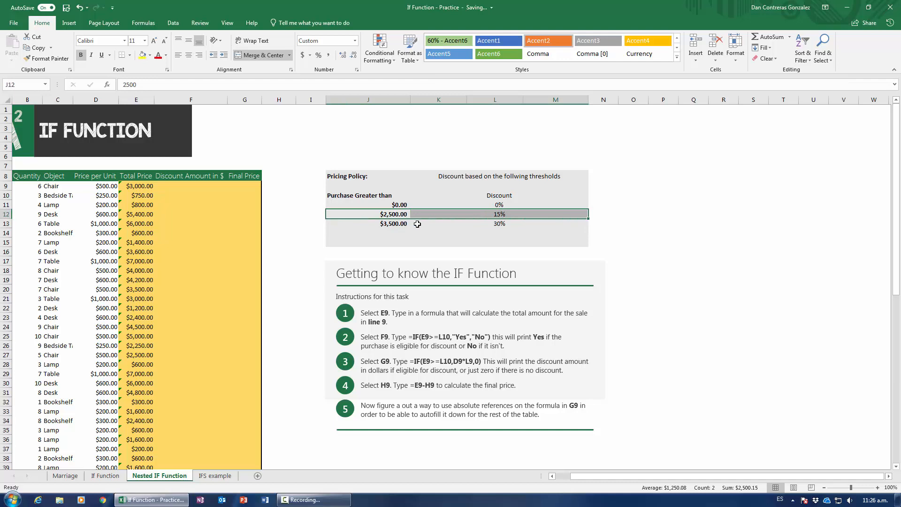
left_click_drag(402, 205, 494, 207)
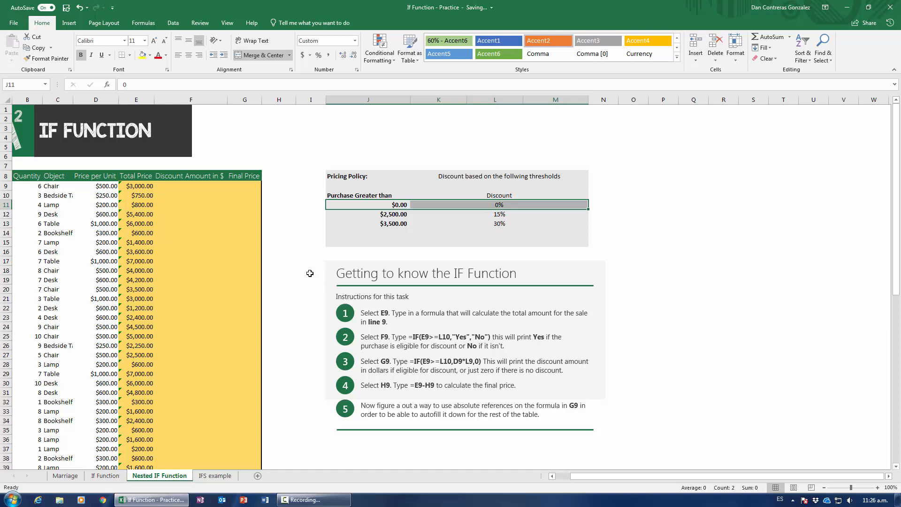
left_click(564, 476)
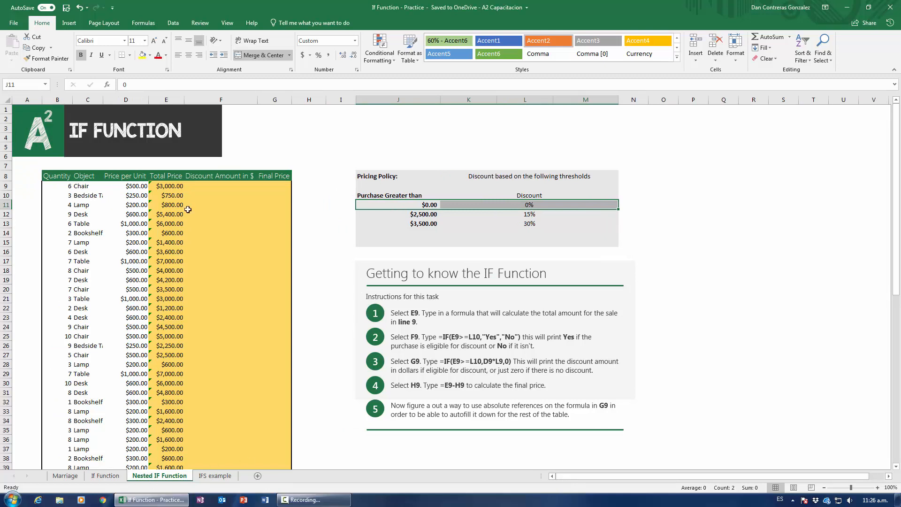
- Enlarge the text of discount cell F9 to font size 22 and make row 9 taller
left_click(197, 186)
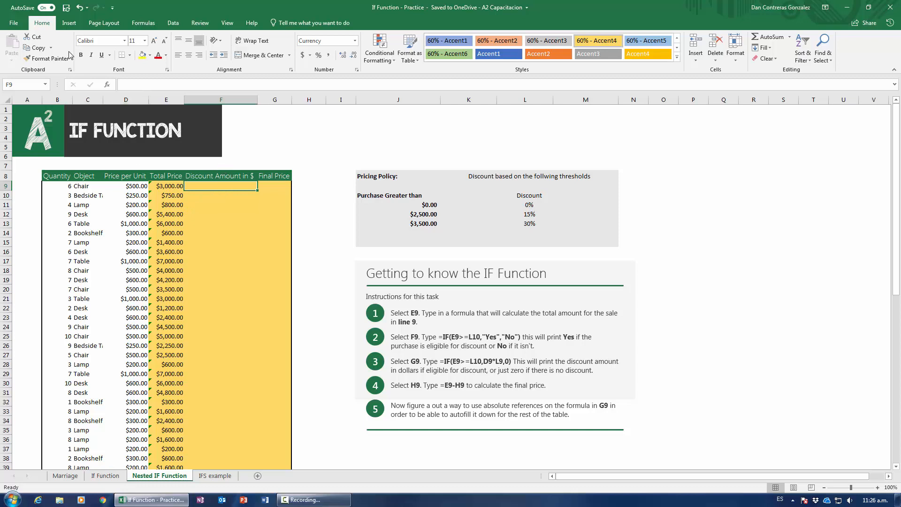
left_click(154, 41)
left_click(155, 41)
left_click(155, 41)
left_click(155, 41)
left_click(155, 42)
left_click(155, 41)
left_click(155, 42)
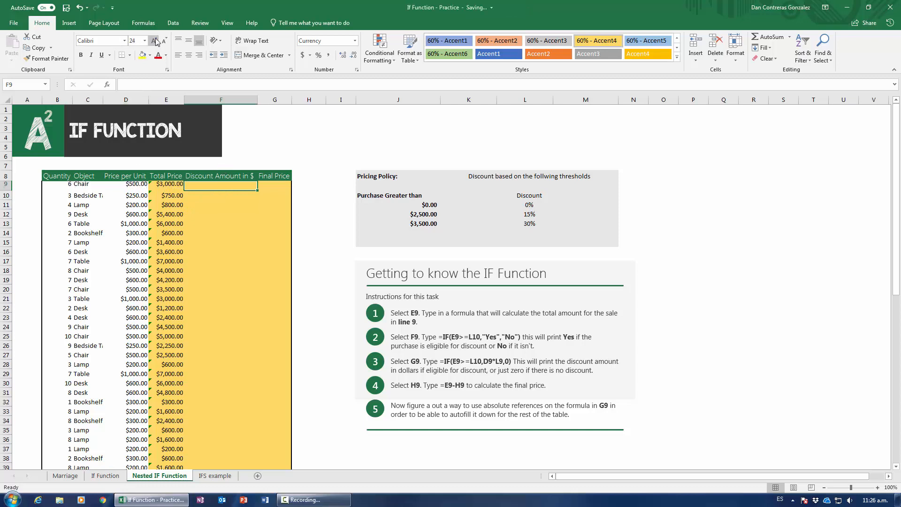
left_click(154, 41)
left_click(155, 41)
left_click_drag(6, 191, 6, 209)
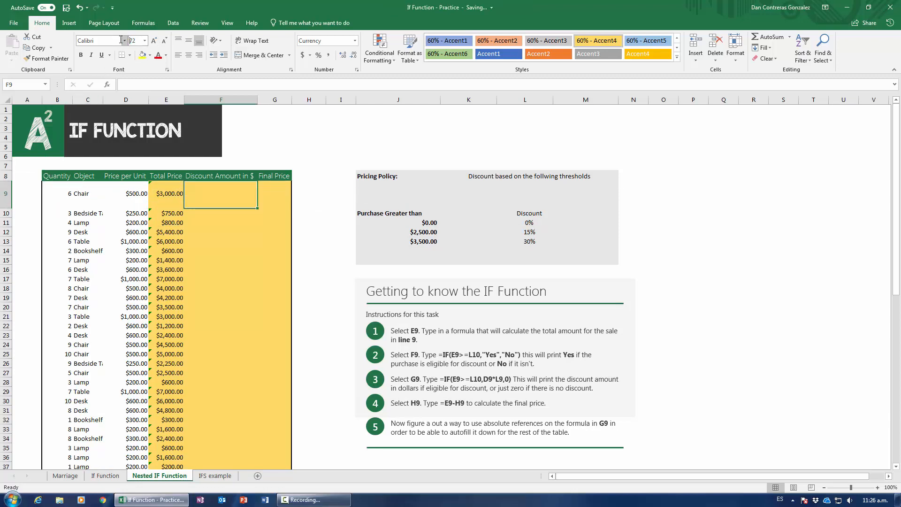
left_click_drag(140, 41, 123, 43)
type("22")
key("Return")
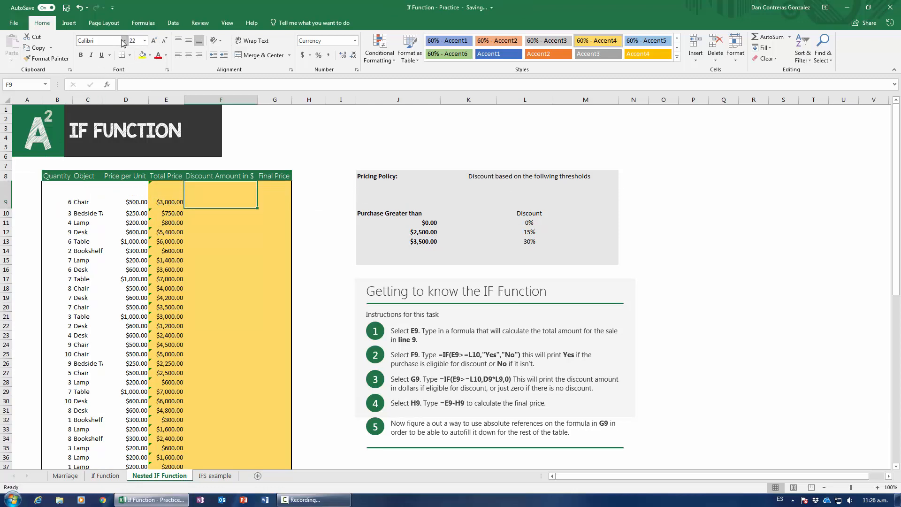
- Begin an IF formula in F9 that tests whether E9 is greater than the absolute reference $J$13
type("=")
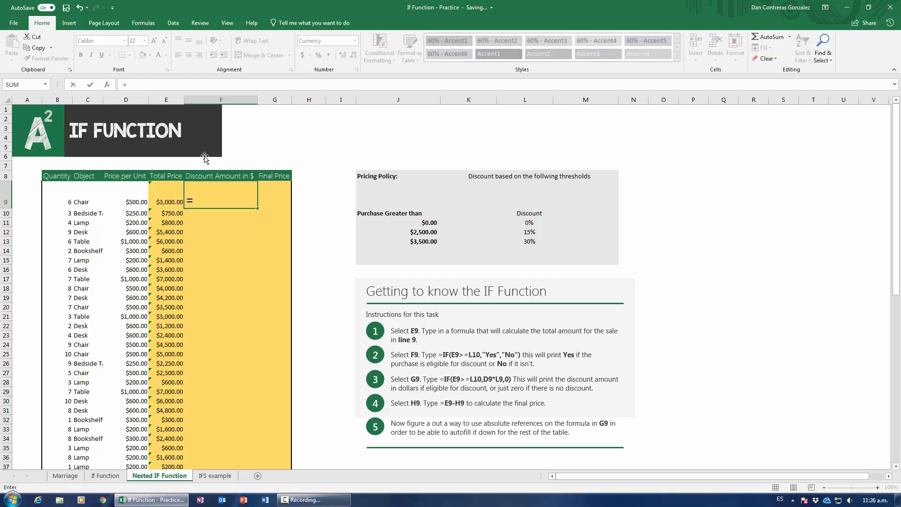
type("if(")
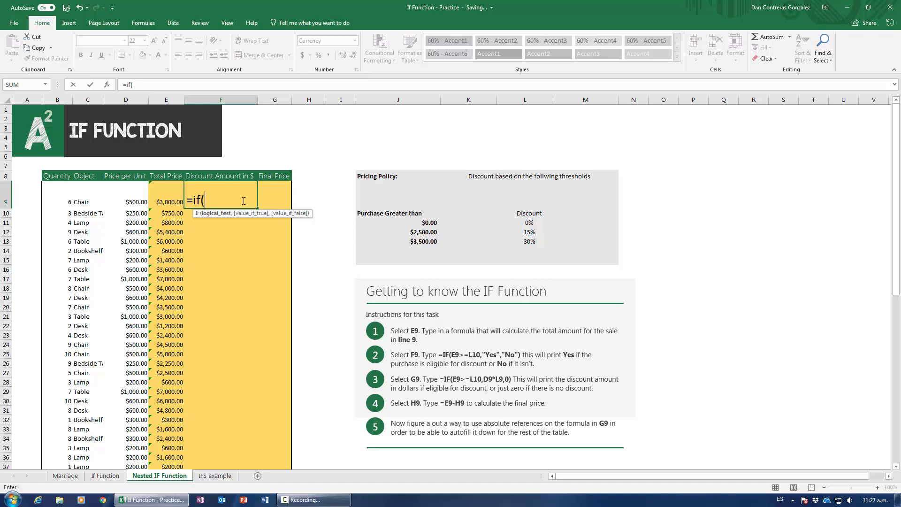
left_click(170, 199)
type("<")
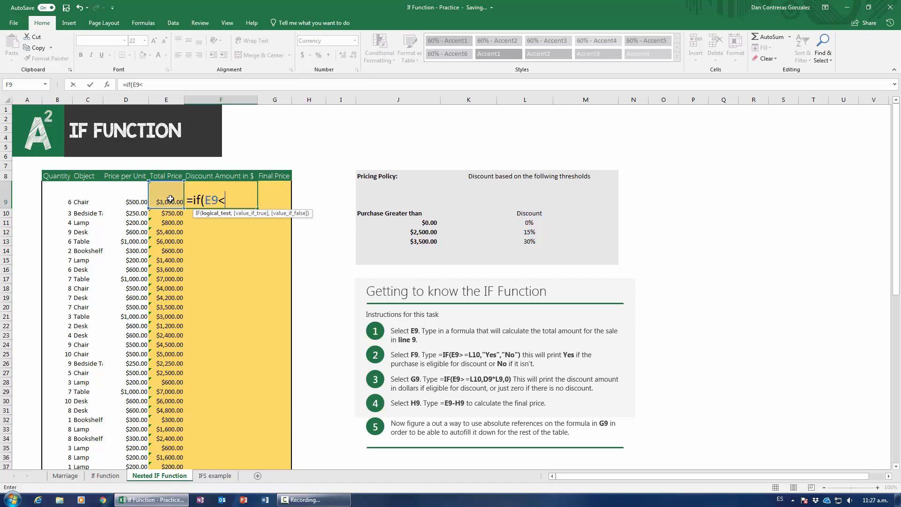
key("BackSpace")
type(">=")
key("BackSpace")
left_click(413, 242)
key("F4")
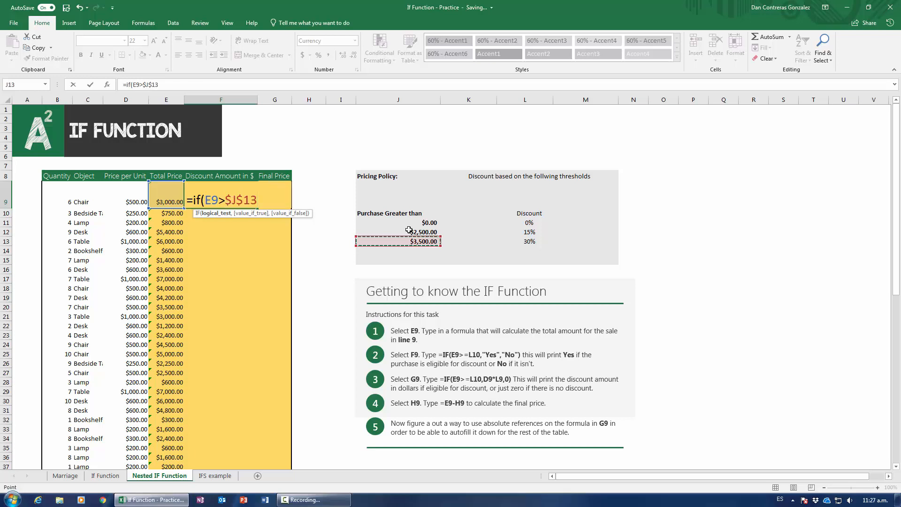
type(",")
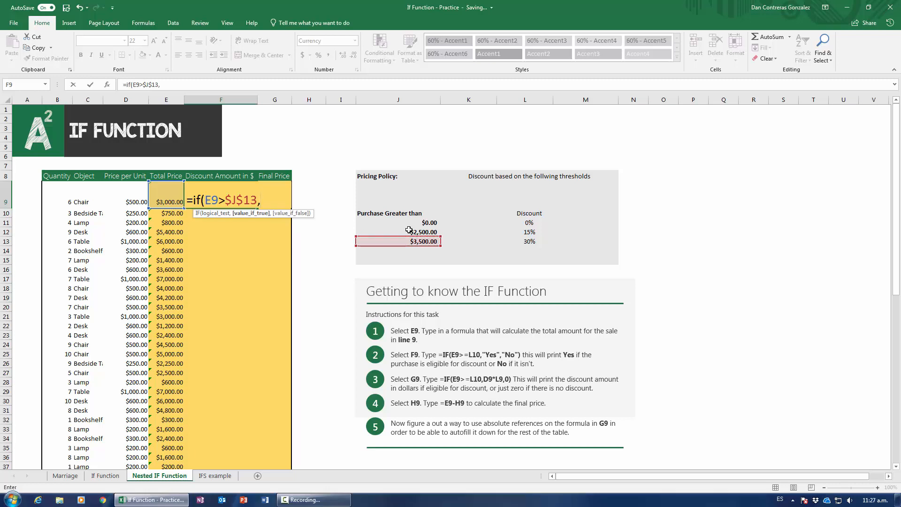
- Add E9*$K$13 as the value if true in the F9 formula, with the discount reference absolute
left_click(162, 196)
type("*")
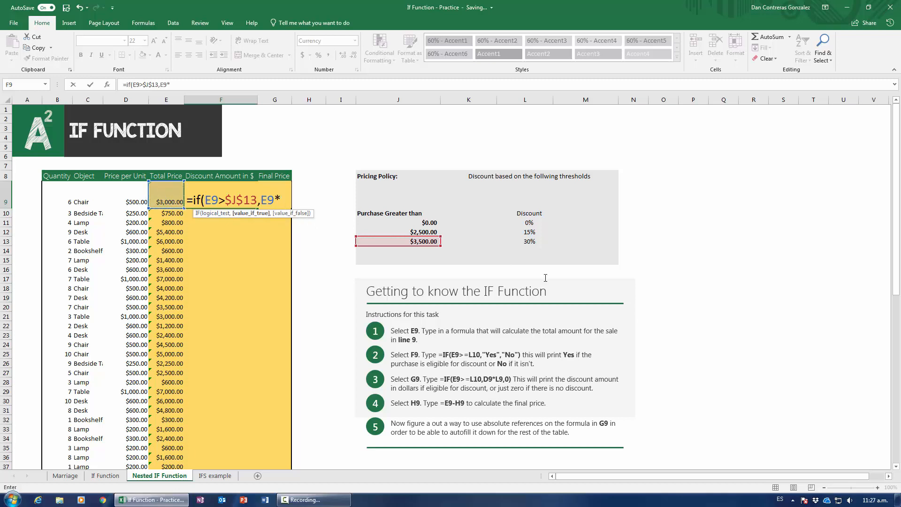
left_click(554, 240)
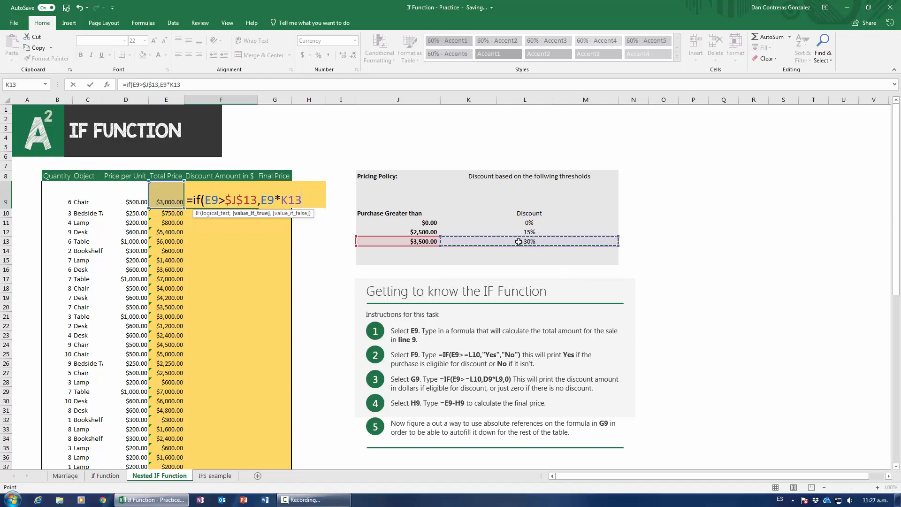
key("F4")
type(",")
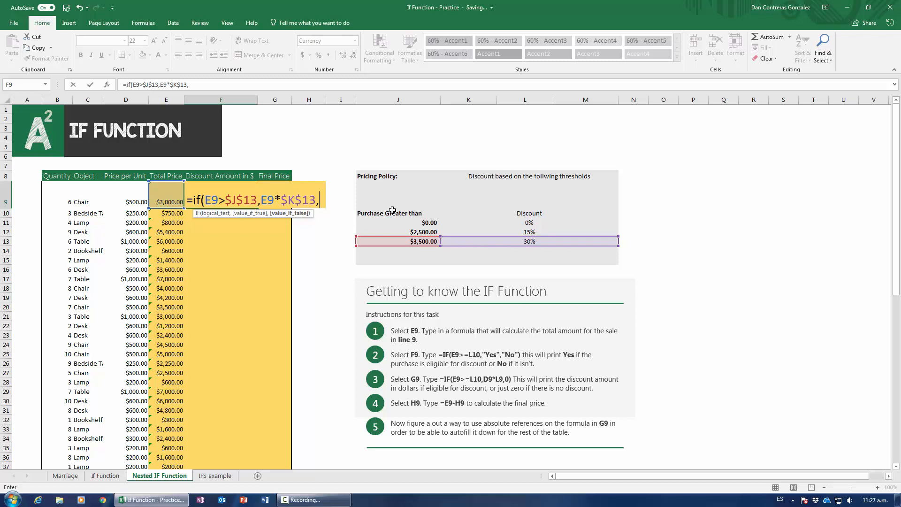
- Nest a second IF as the value if false in F9, testing whether E9 is greater than J12
type("=")
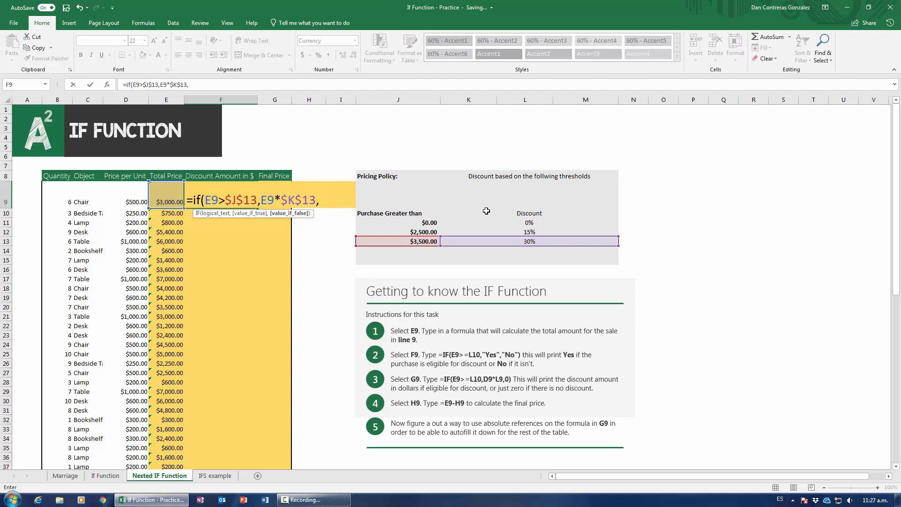
type("c")
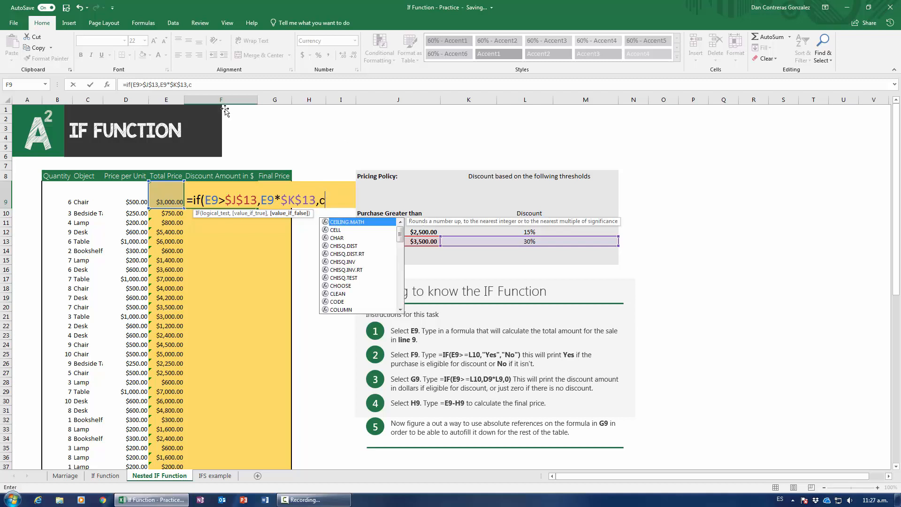
key("BackSpace")
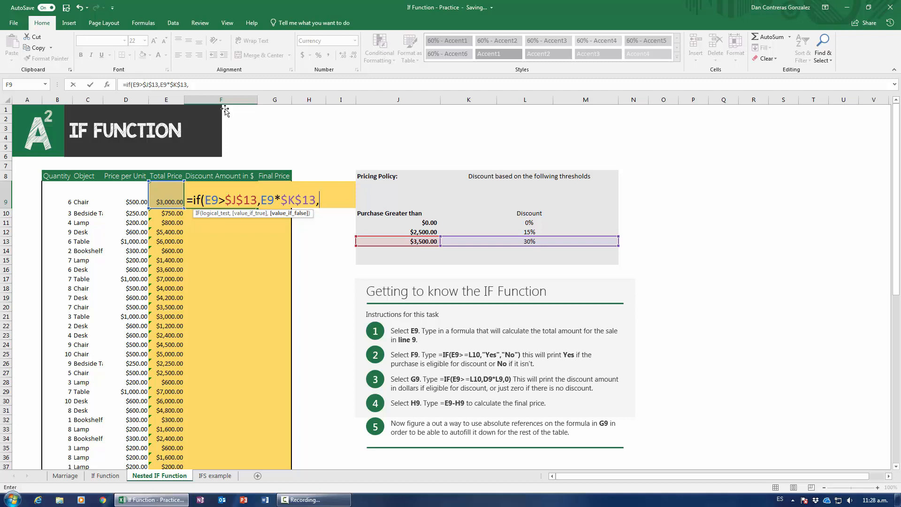
type("if(")
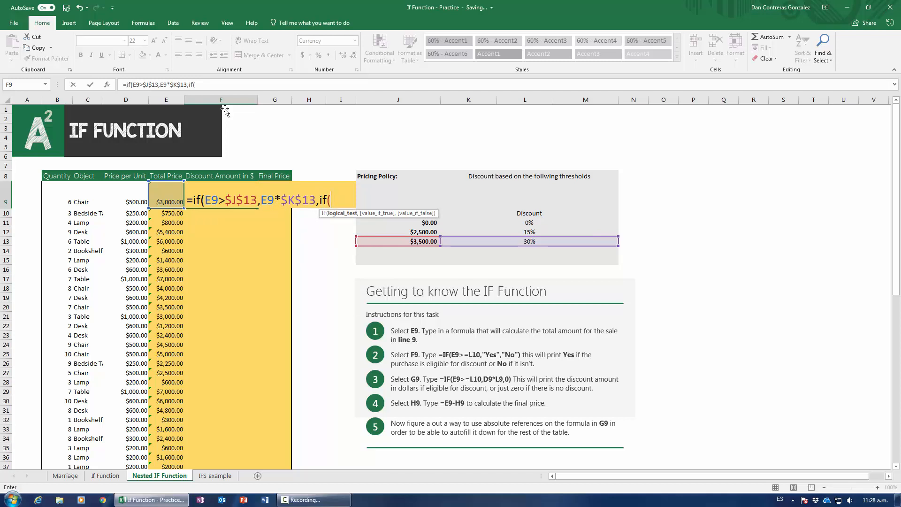
left_click(161, 198)
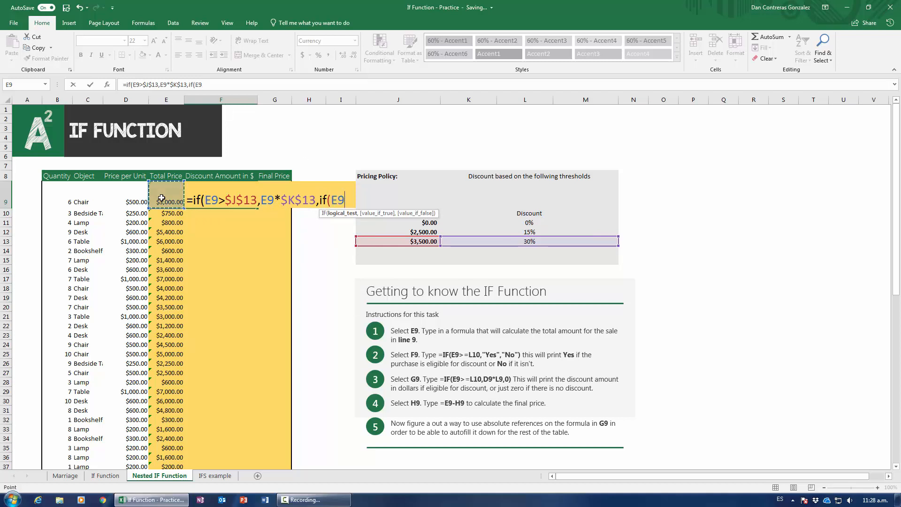
type("<")
key("BackSpace")
type(">")
left_click(417, 231)
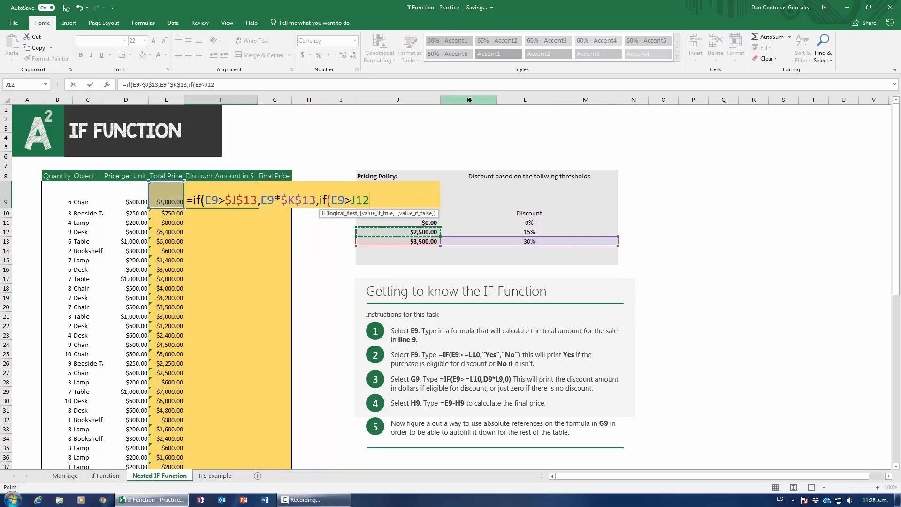
type(",")
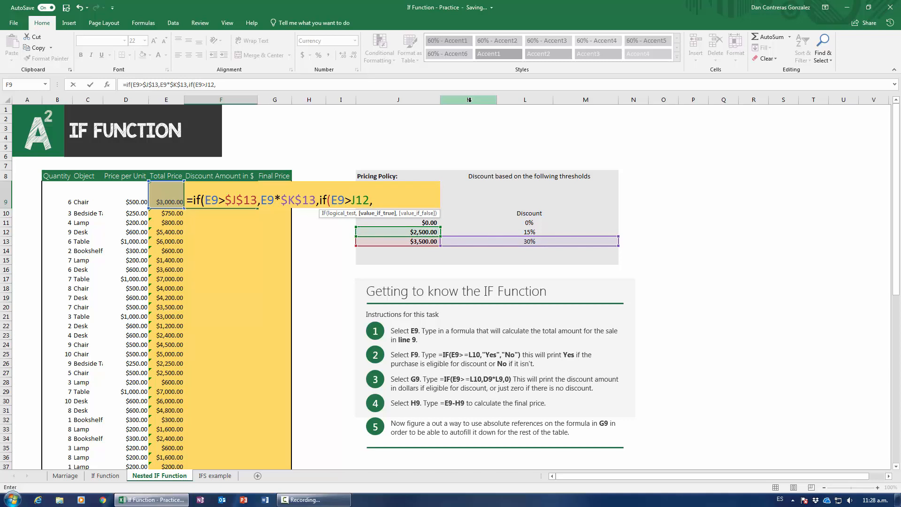
- Complete the nested IF in F9 with E9*$K$12 if true and K11 if false, and enter the formula
left_click(165, 194)
type("*")
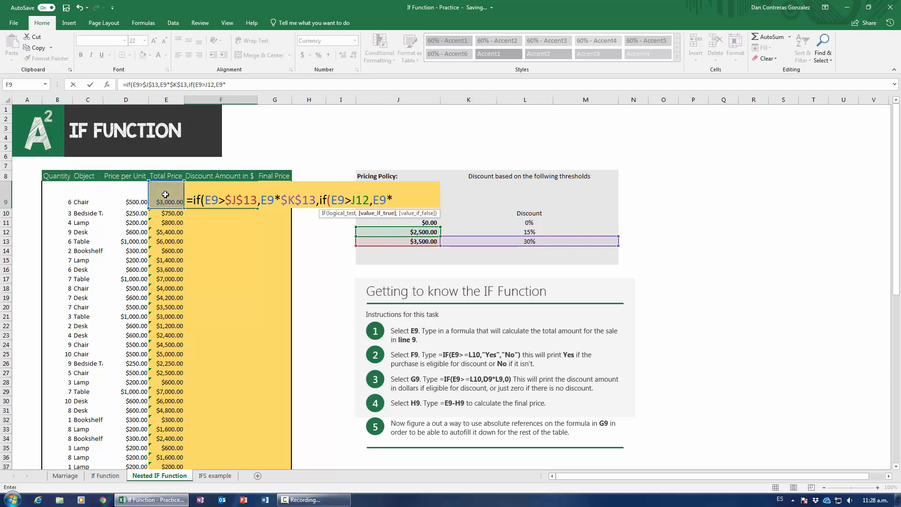
left_click(471, 232)
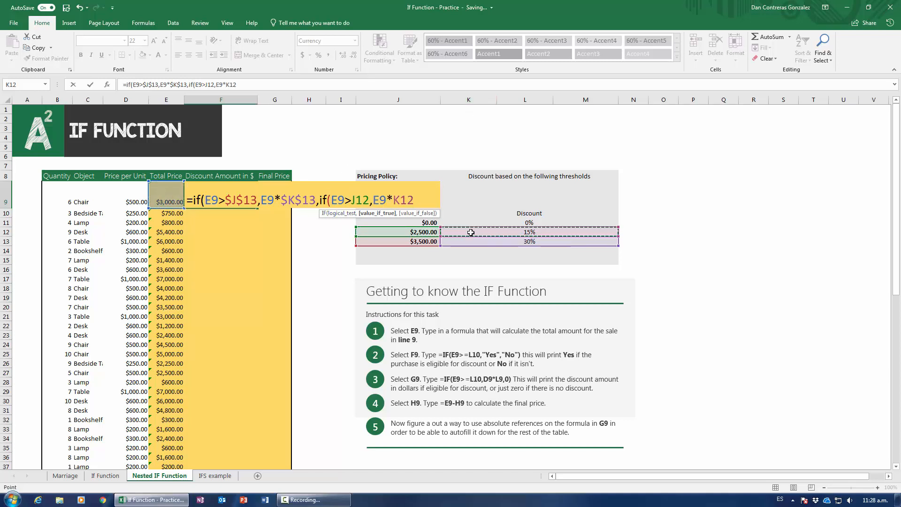
key("F4")
type(",")
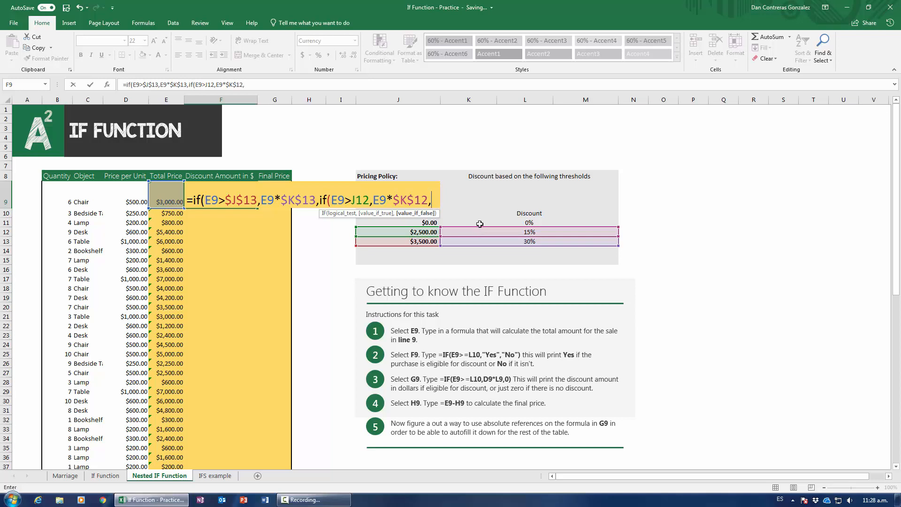
left_click(481, 223)
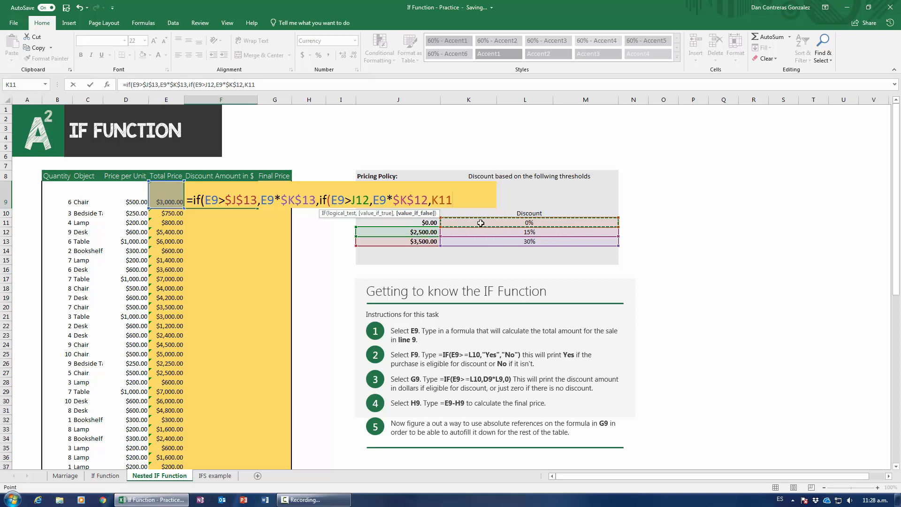
type("))")
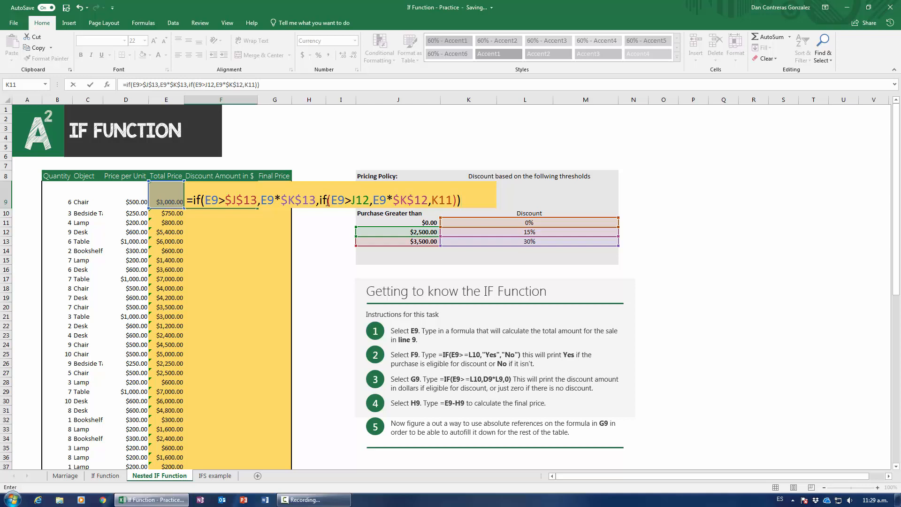
key("Return")
- Compare the discount in F9 with the first sale's data and the $2,500.00 tier of the pricing policy
left_click(236, 201)
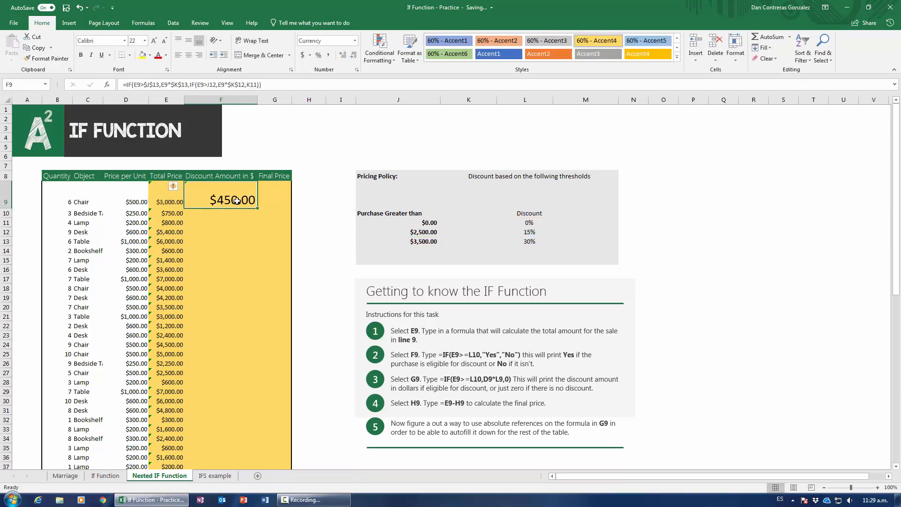
left_click_drag(54, 201, 169, 205)
left_click_drag(425, 232, 527, 235)
- Set the chair quantity in B9 to 10 and check the discount against the top tier's percentage in K13
left_click(66, 199)
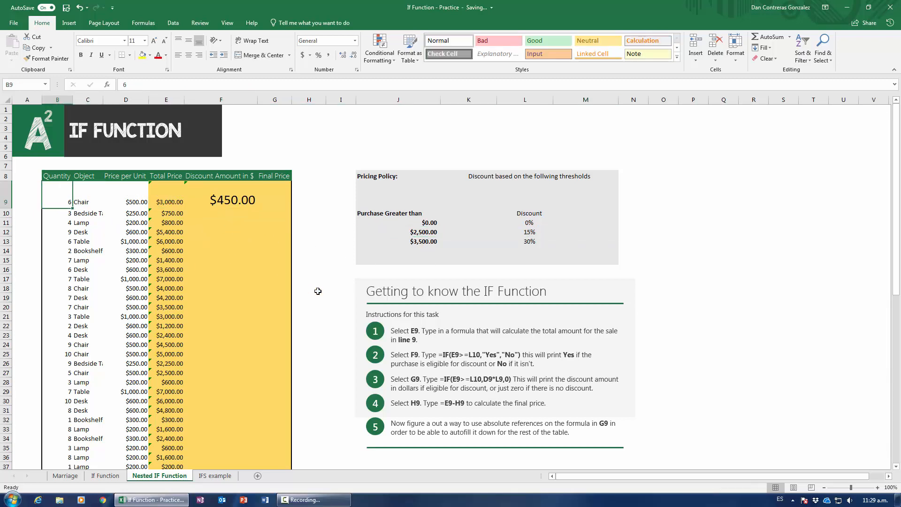
type("10")
key("Return")
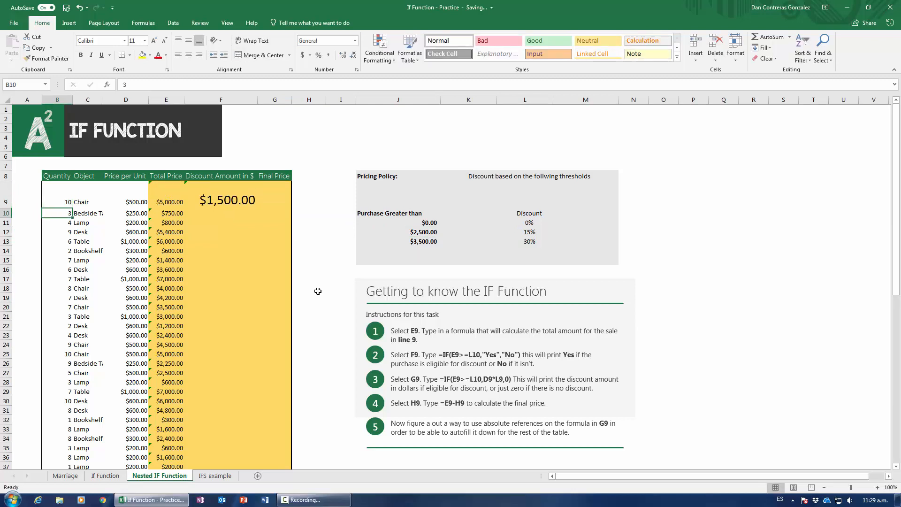
left_click(520, 241)
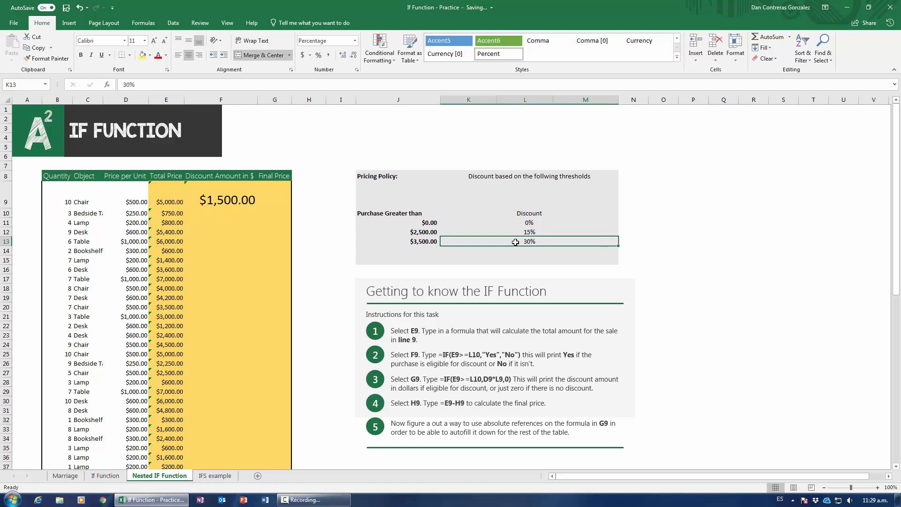
- Review the nested IF formula in F9 and the cells it references in the pricing policy
left_click(230, 197)
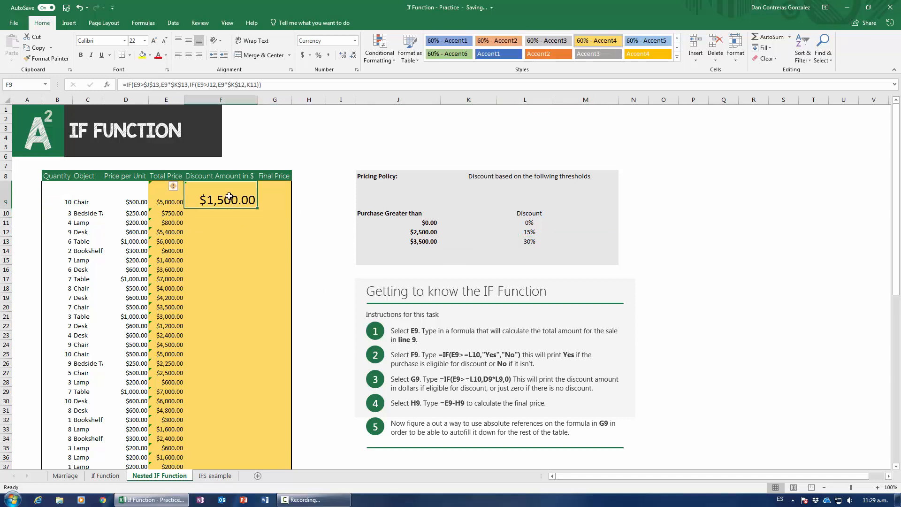
key("F2")
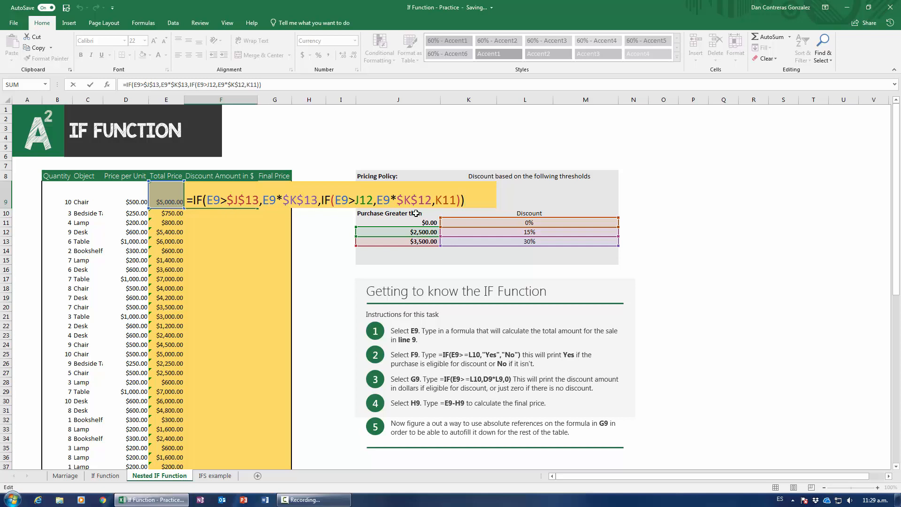
key("ctrl+Return")
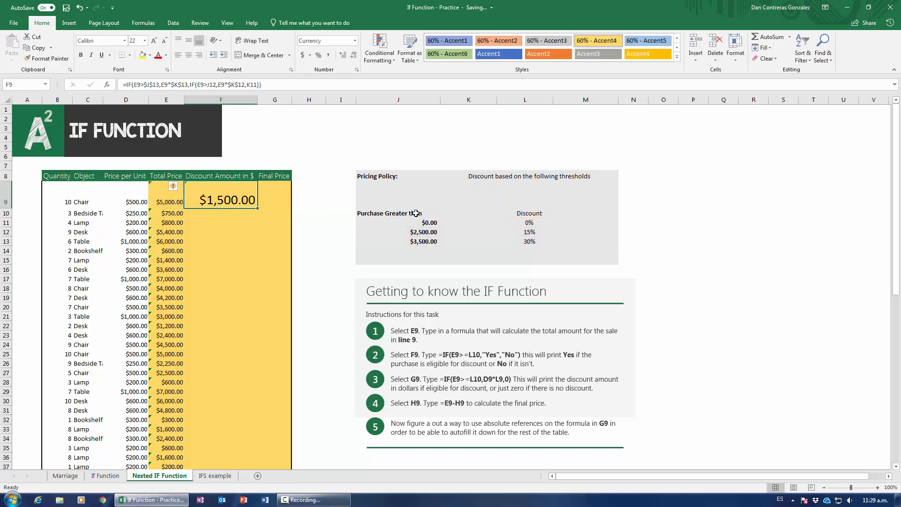
key("F2")
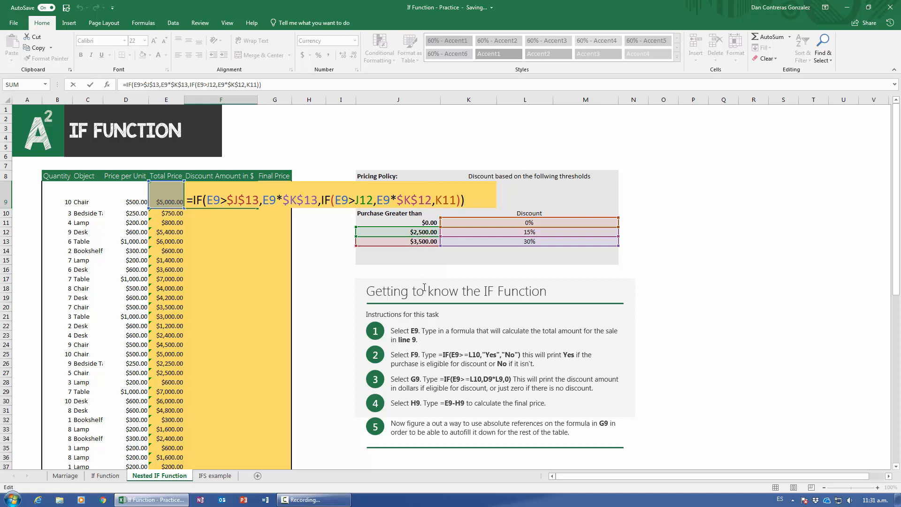
- Calculate the first sale's final price in G9 with the formula =E9-F9
key("Tab")
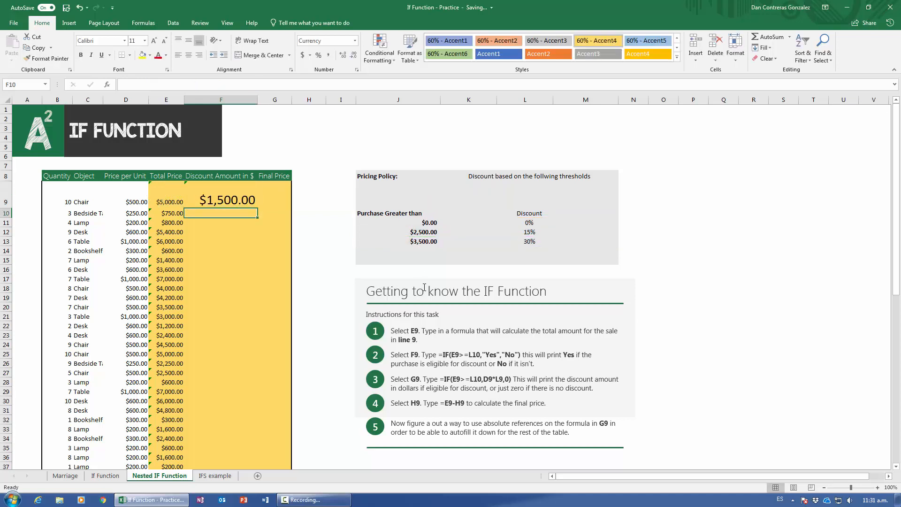
type("=E9-")
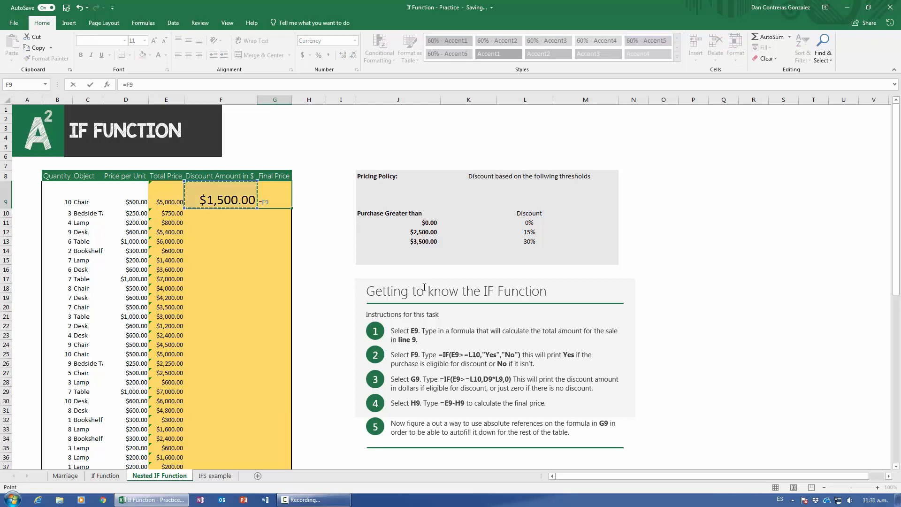
left_click(234, 199)
key("Return")
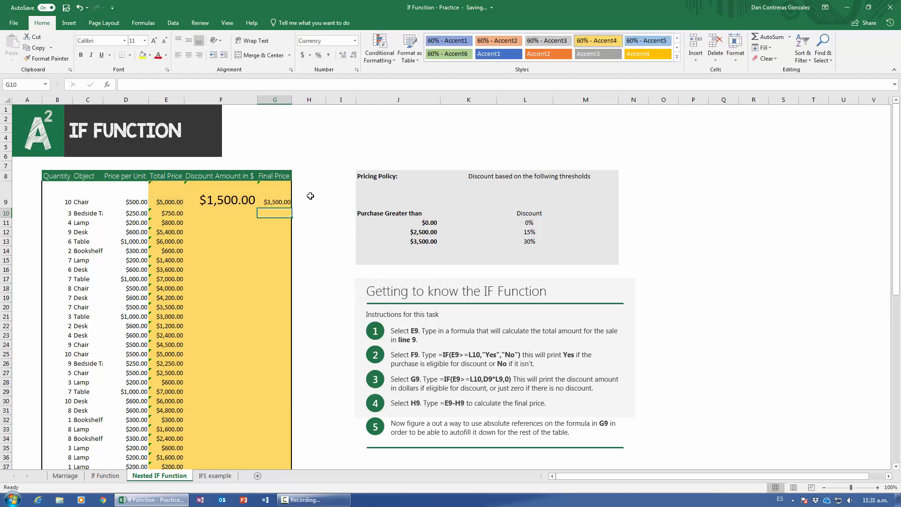
- Fill the discount and final price formulas in F9:G9 down the rest of the sales table without formatting
left_click(250, 197)
left_click_drag(252, 208, 281, 207)
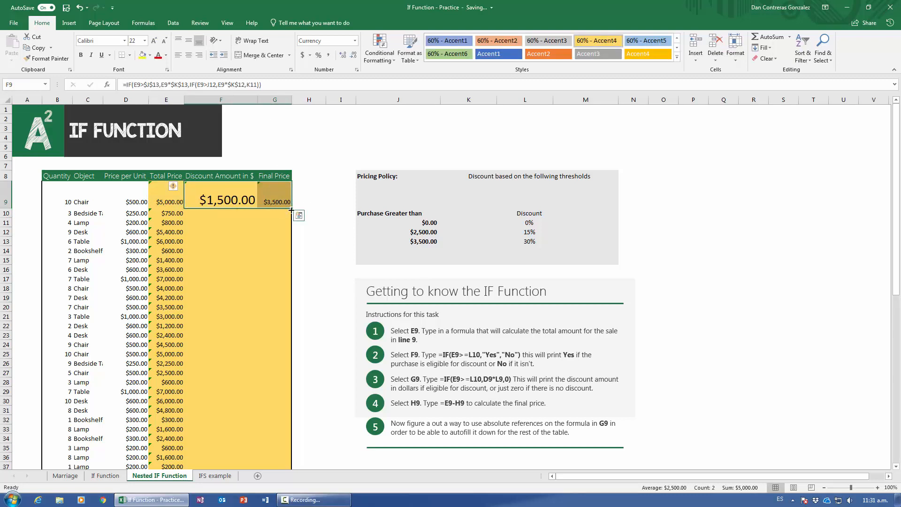
double_click(291, 208)
left_click(298, 464)
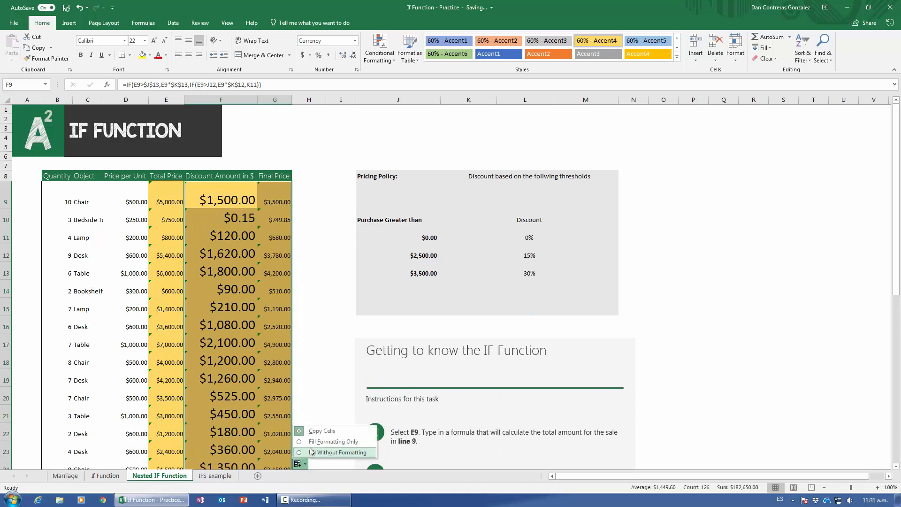
left_click(307, 441)
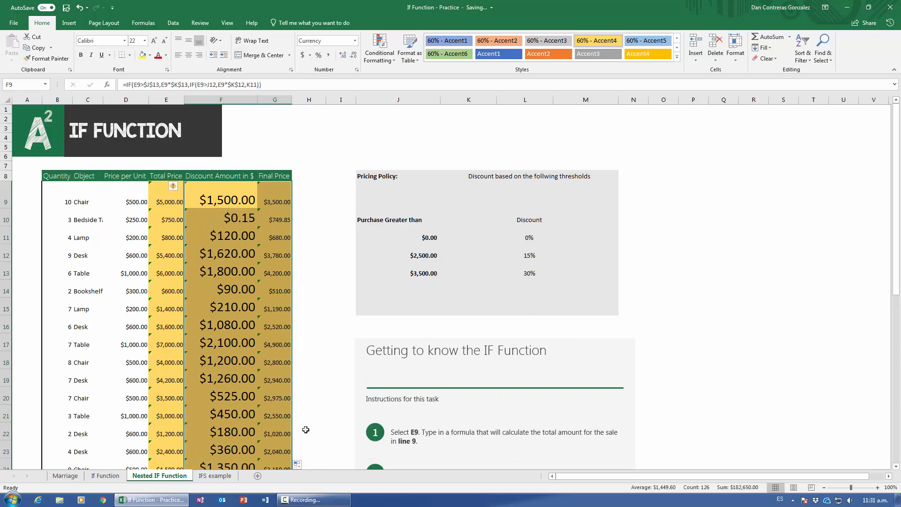
left_click(299, 464)
left_click(335, 452)
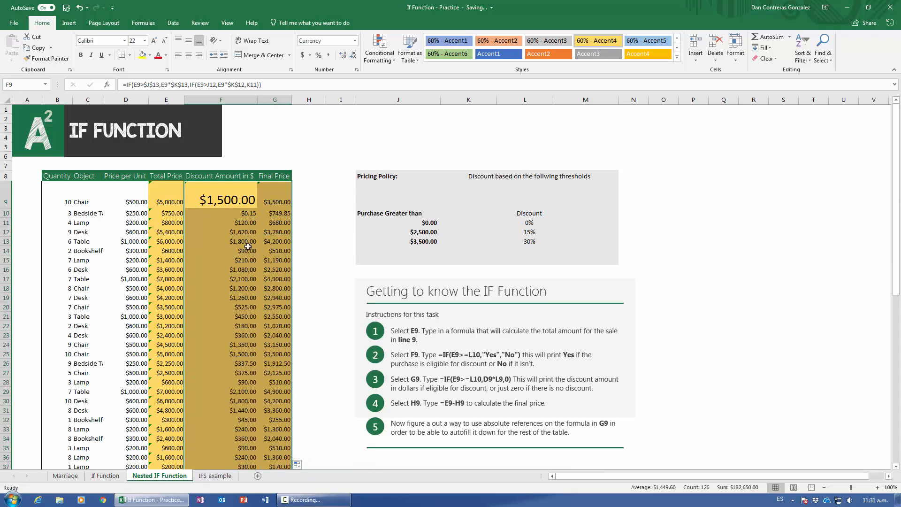
- Make the K11 reference in F9's nested IF formula absolute as $K$11
left_click(220, 251)
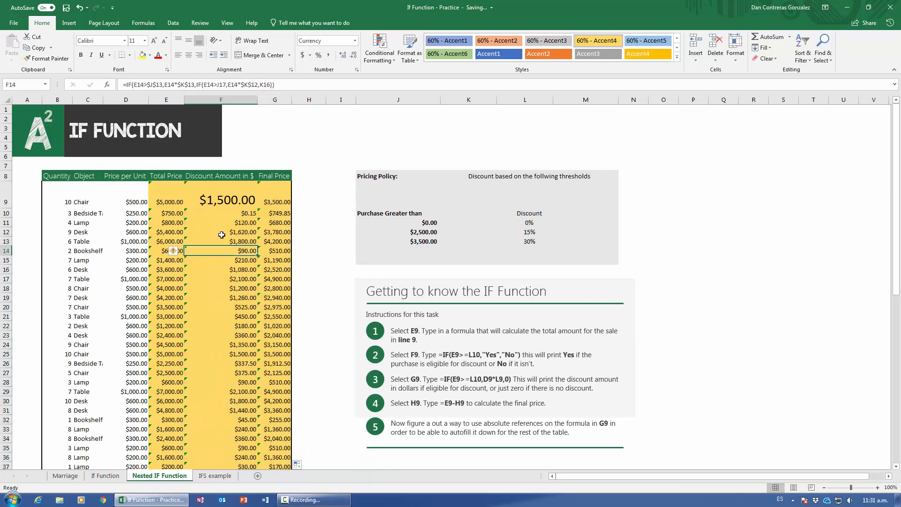
left_click(248, 206)
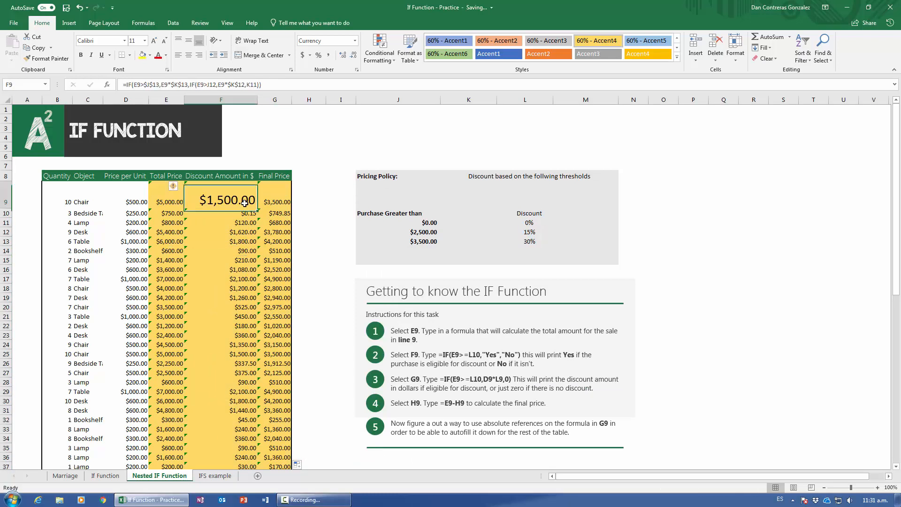
left_click(251, 86)
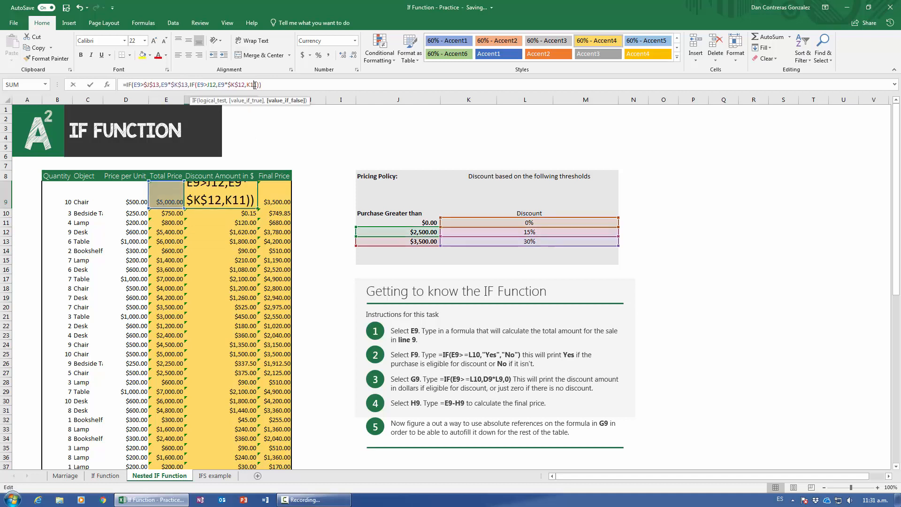
left_click_drag(252, 85, 255, 85)
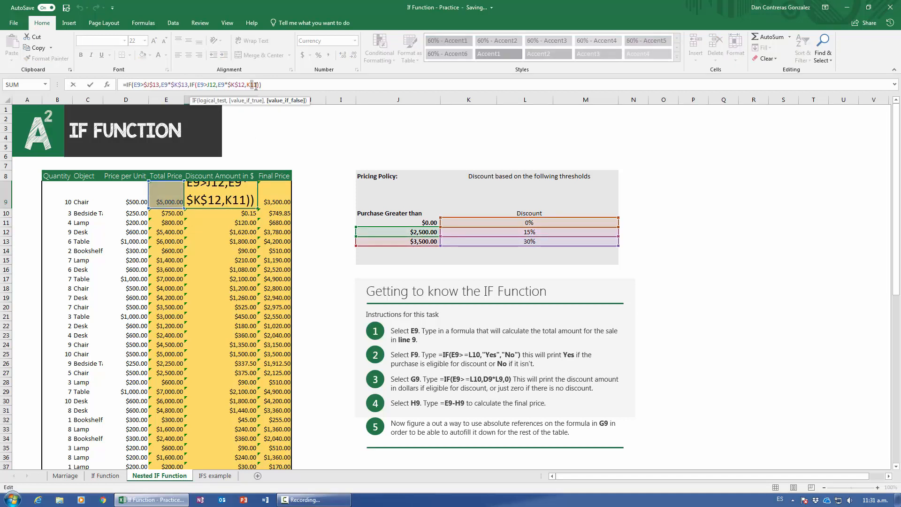
double_click(256, 85)
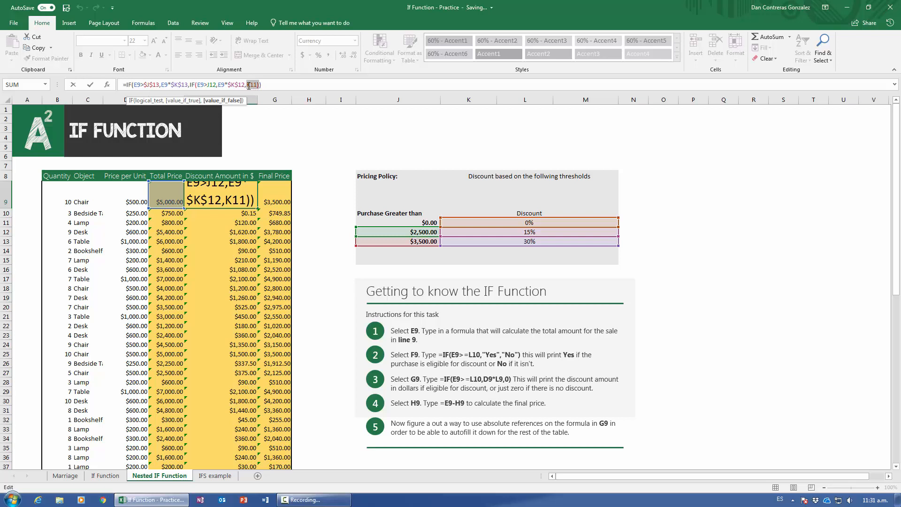
key("F4")
key("Return")
- Refill the corrected F9 discount formula down the Discount Amount column without formatting
left_click(248, 194)
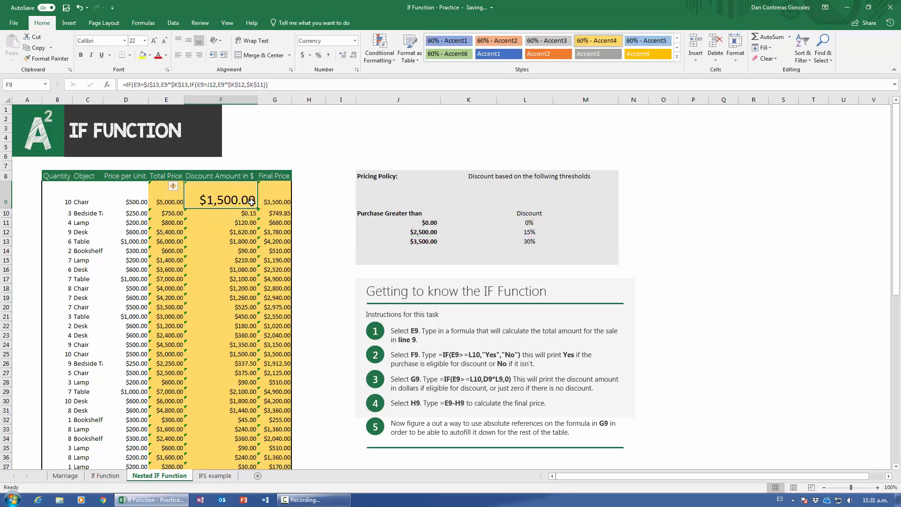
double_click(257, 208)
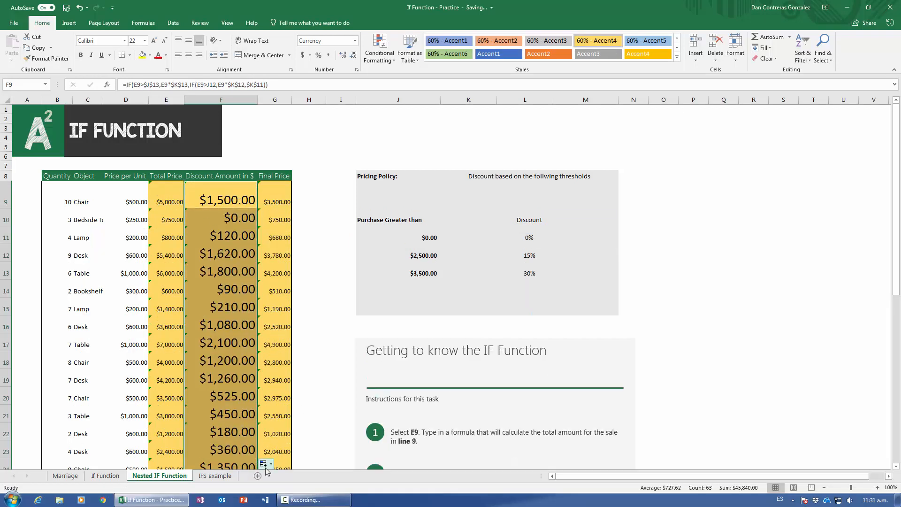
left_click(263, 464)
left_click(300, 442)
- Review the filled discounts in rows 10, 14 and 17 against their total prices and the nested IF formula in F9
left_click(238, 249)
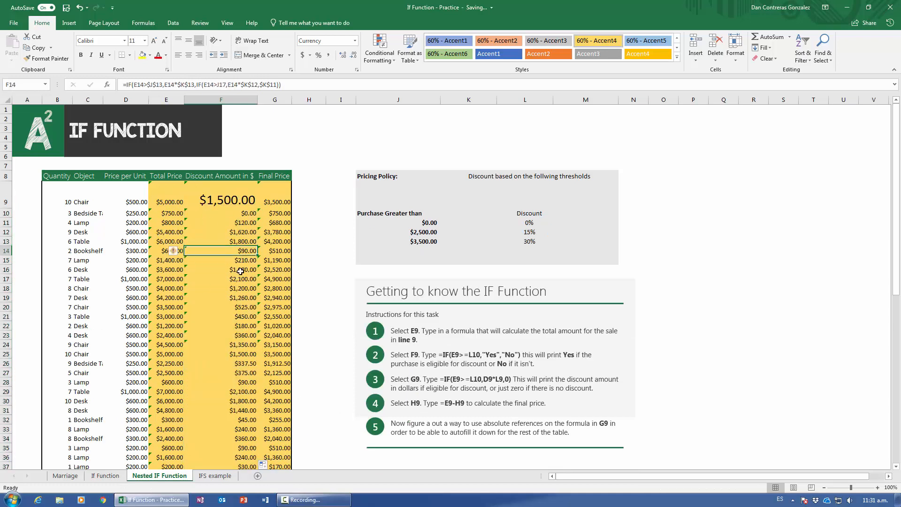
left_click(234, 203)
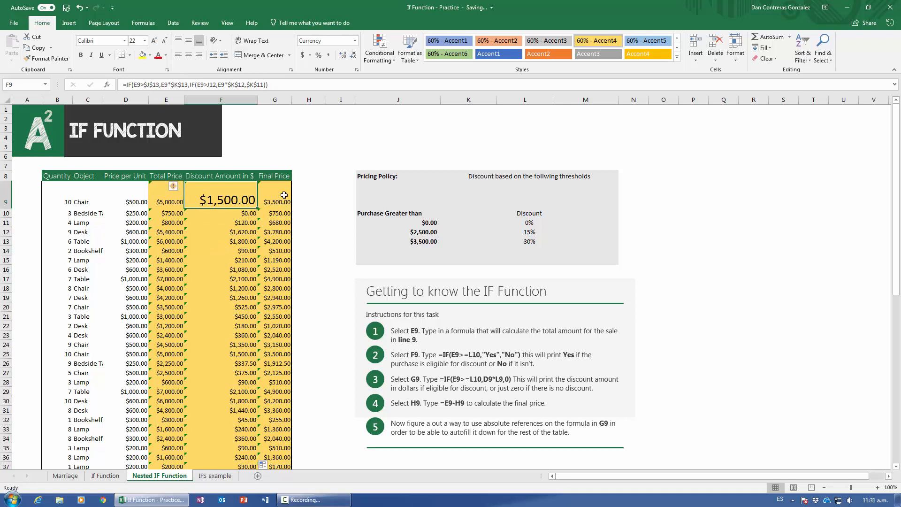
left_click_drag(60, 221, 243, 212)
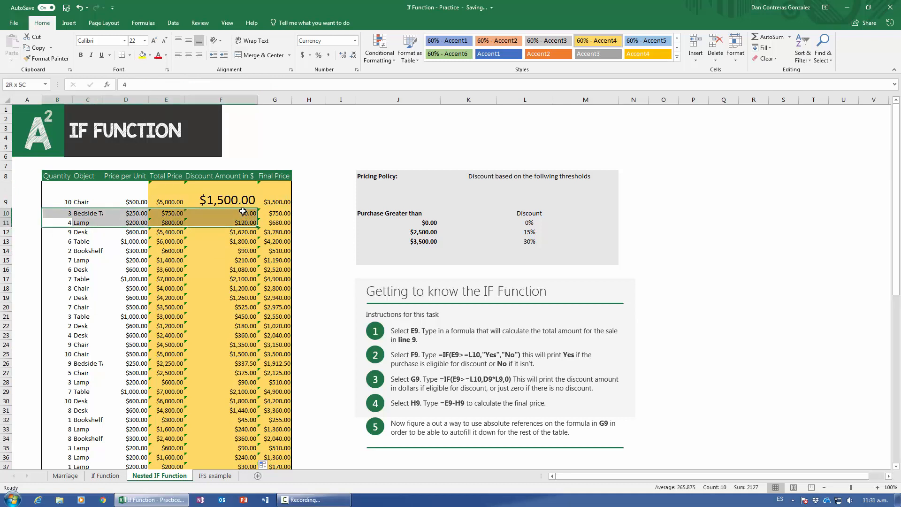
left_click(241, 213)
left_click(179, 241)
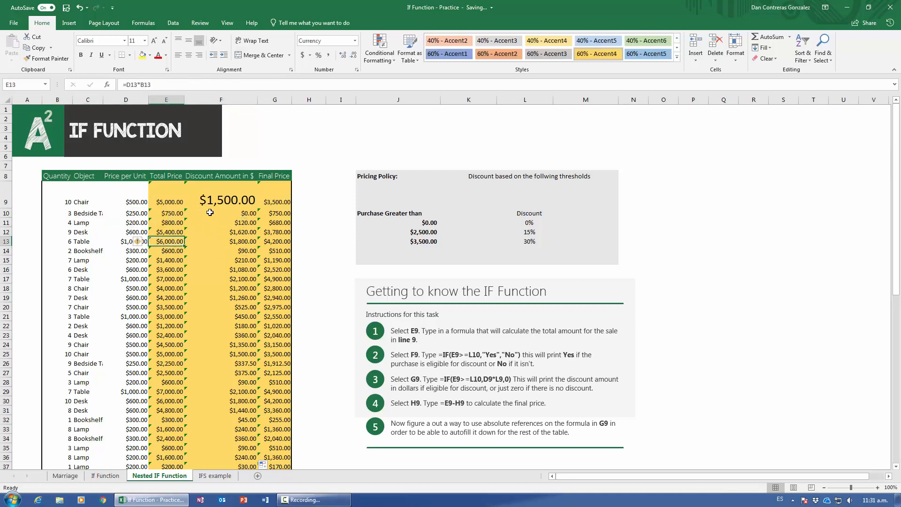
left_click(210, 213)
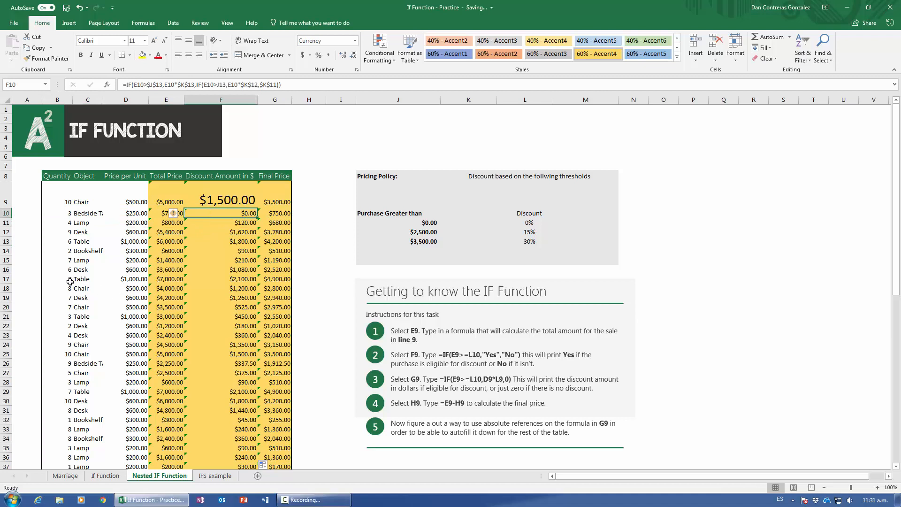
left_click_drag(70, 279, 228, 280)
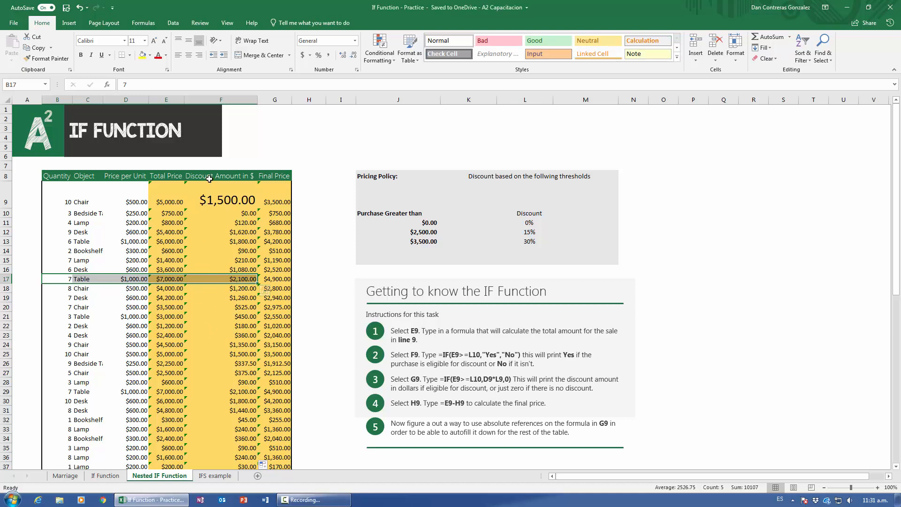
double_click(225, 188)
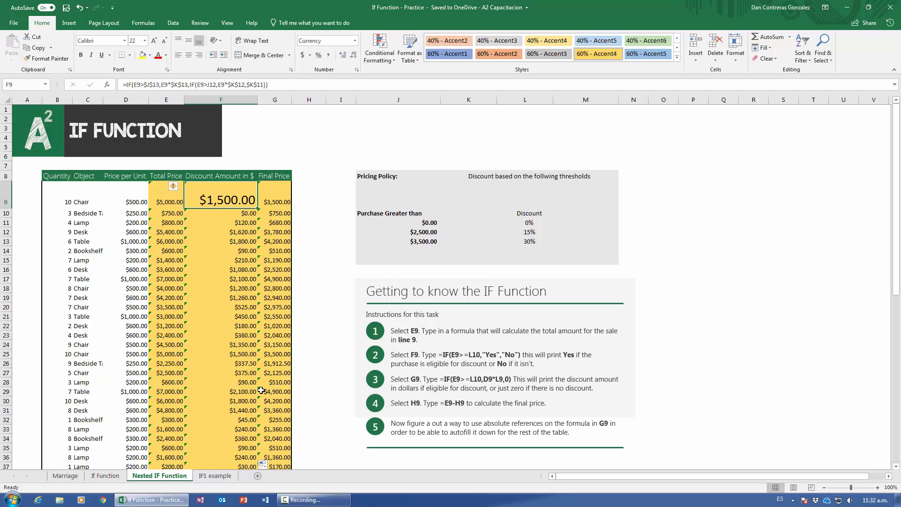
- On the IFS example sheet, fit column J's width to its contents and select cell F9
left_click(215, 475)
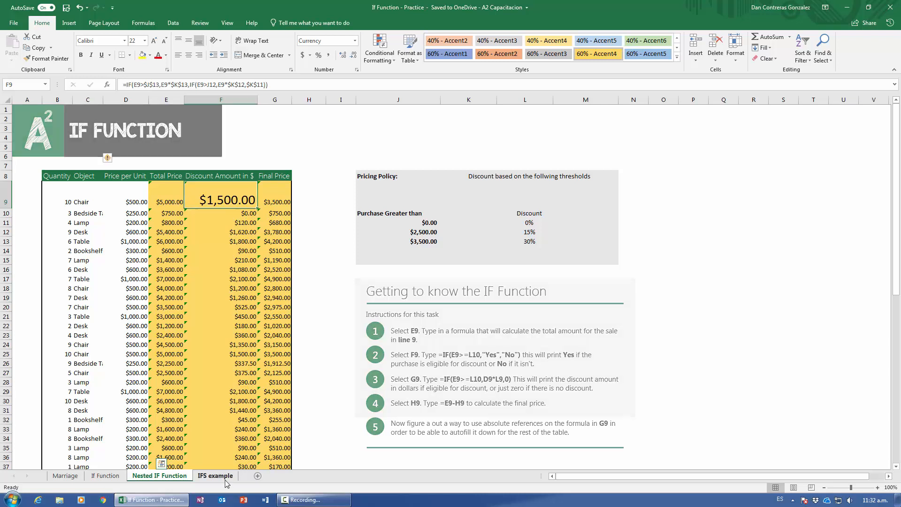
scroll(222, 401, "up", 1)
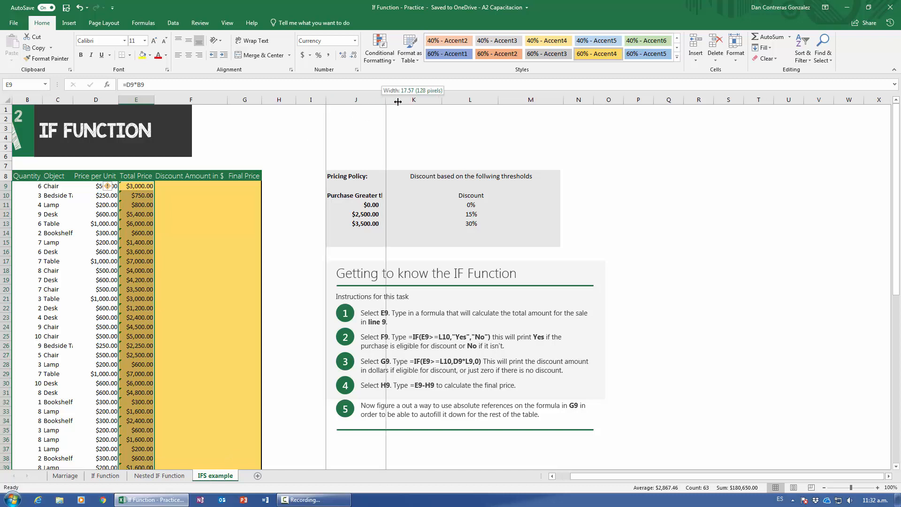
double_click(382, 100)
left_click(198, 185)
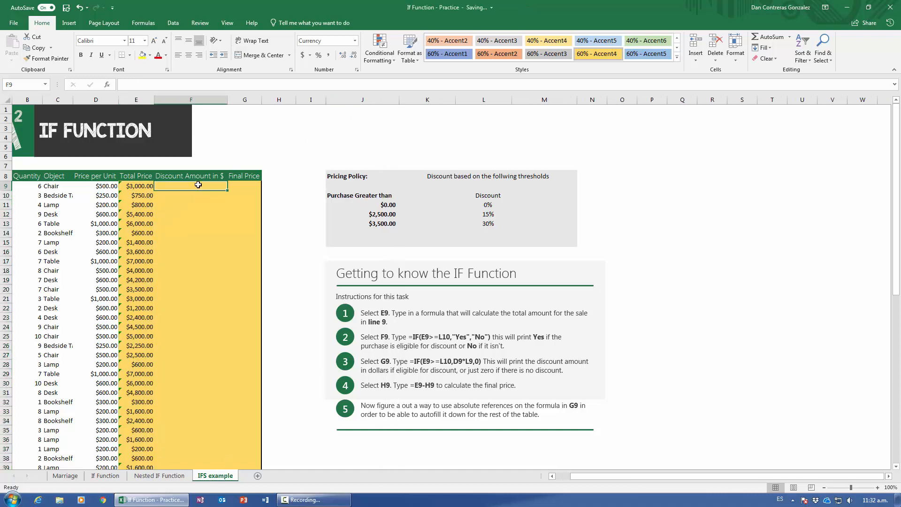
type("=")
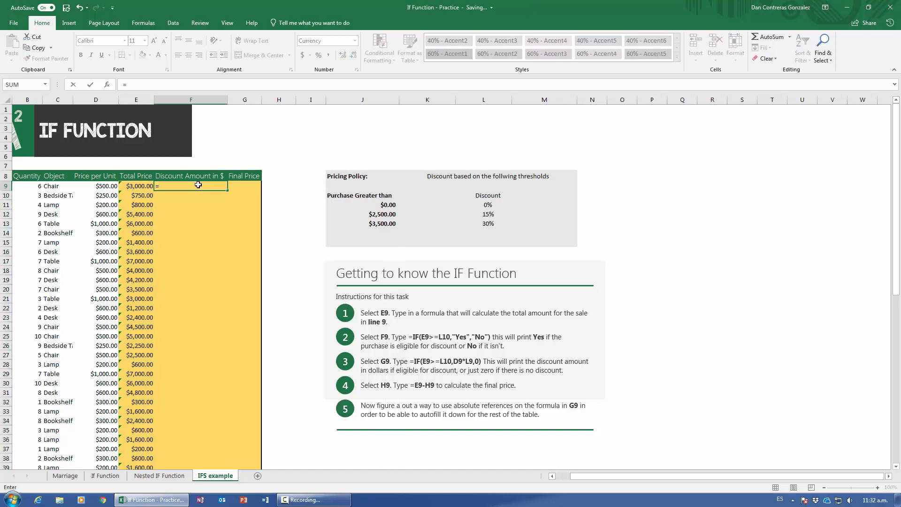
left_click(561, 476)
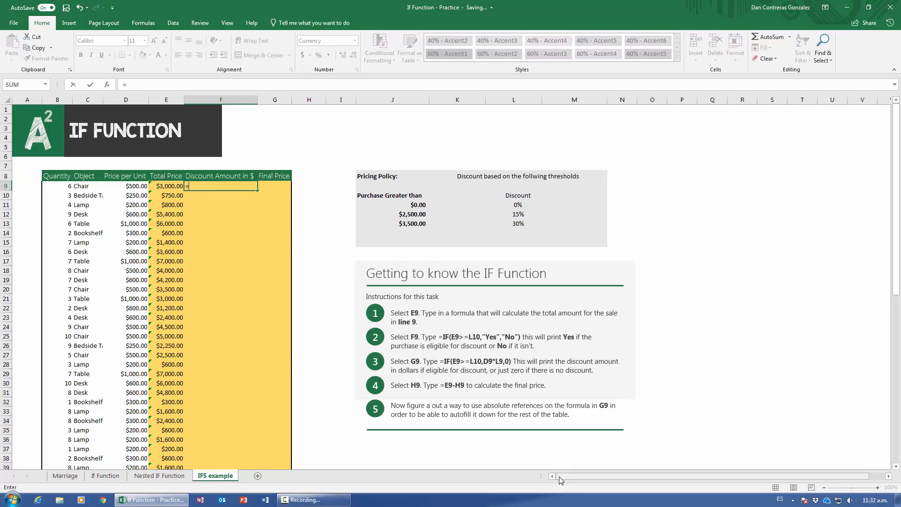
key("Escape")
- Increase F9's font size to 24 and make row 9 tall enough for the larger text
left_click(155, 42)
left_click(156, 42)
left_click(156, 43)
left_click(155, 42)
left_click(156, 43)
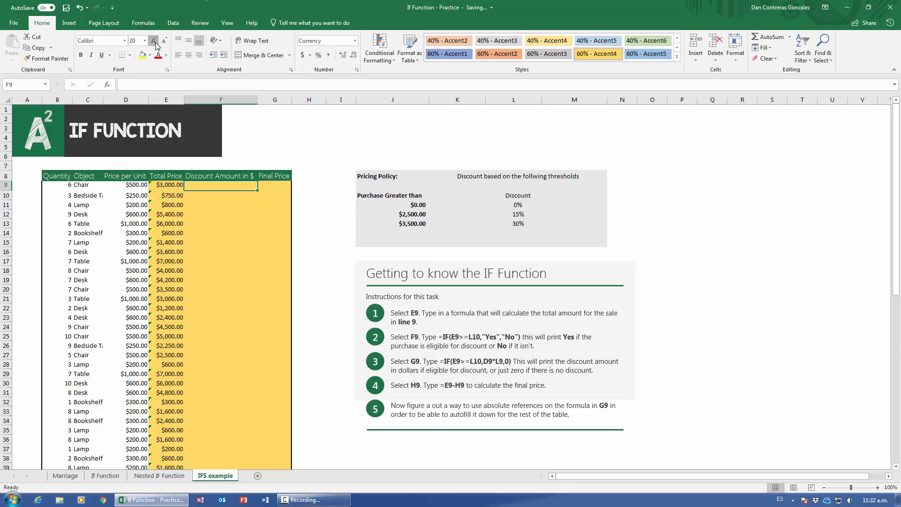
left_click(155, 44)
left_click(156, 43)
left_click(155, 44)
type("=")
key("Escape")
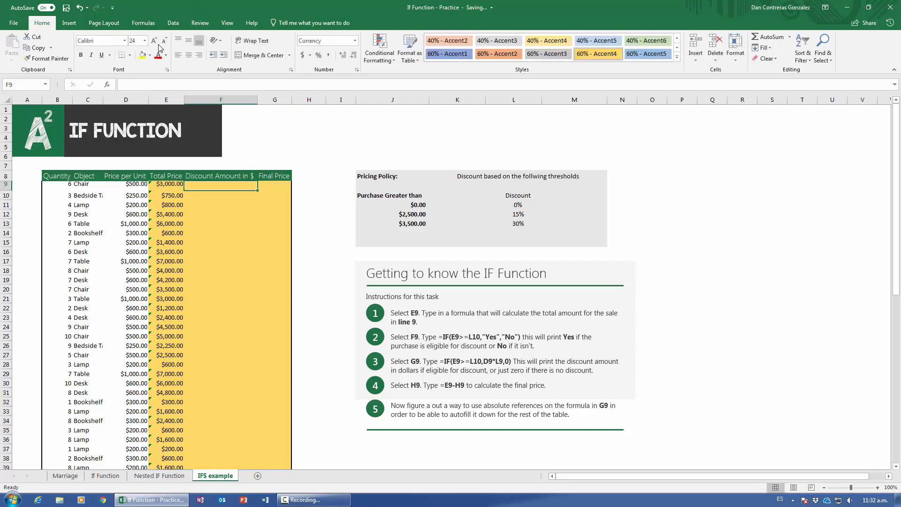
left_click_drag(7, 190, 11, 206)
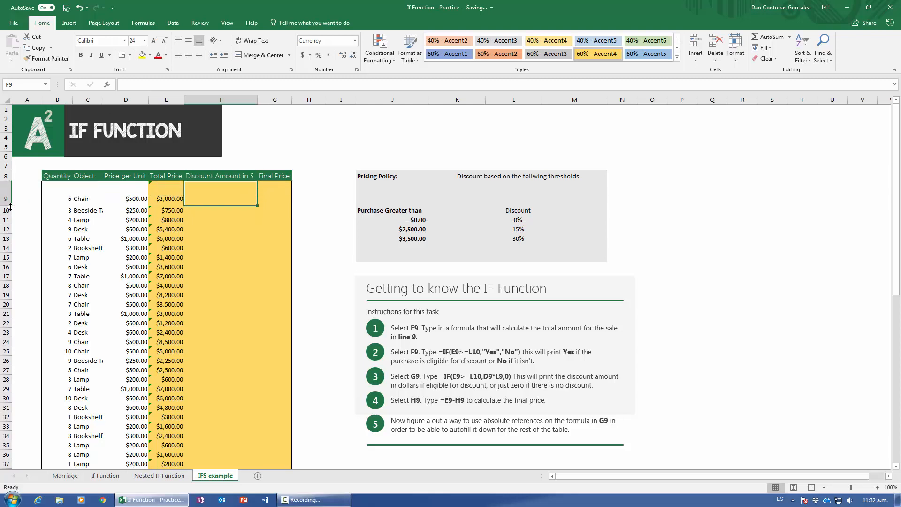
- Start an IFS formula in F9 of the IFS example sheet and open its function arguments dialog
left_click(176, 476)
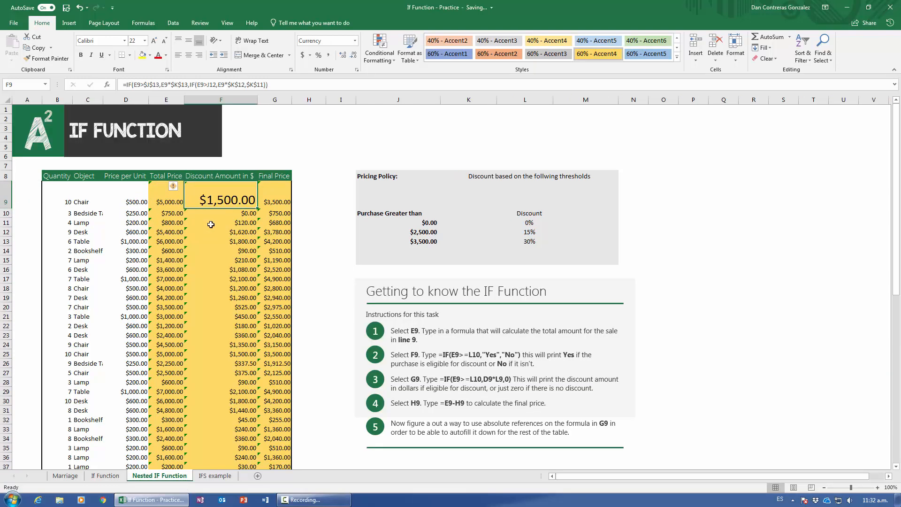
left_click(214, 476)
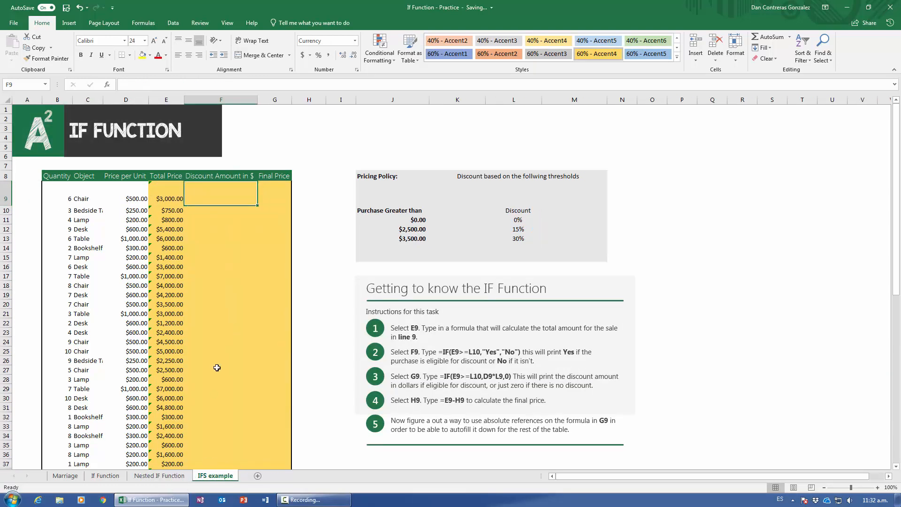
type("=ifs")
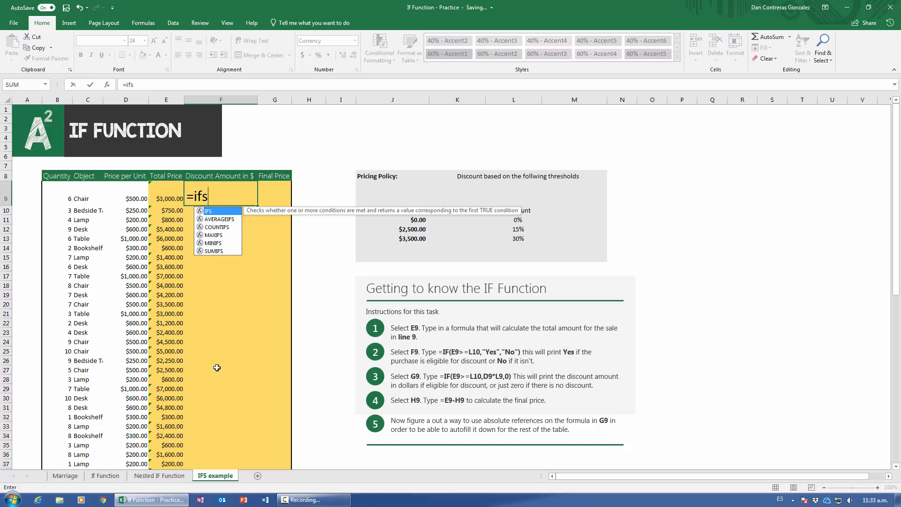
type(")(")
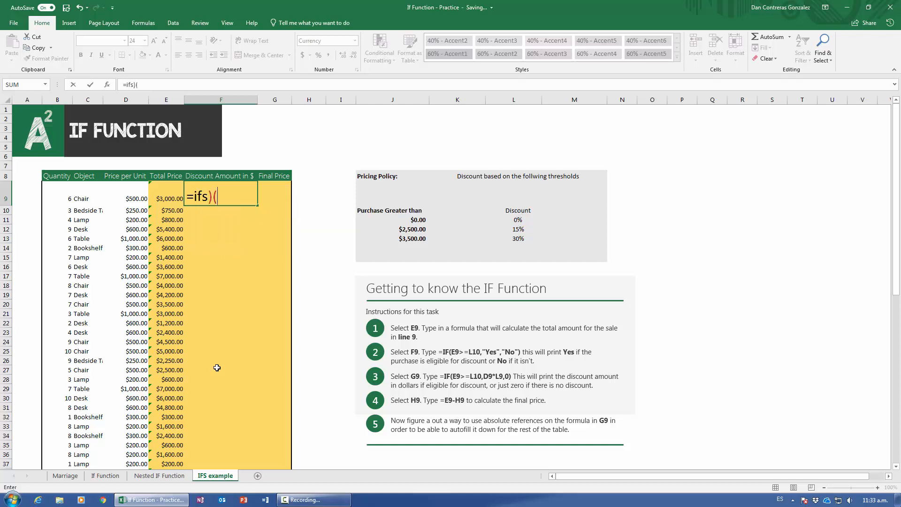
key("BackSpace")
key("BackSpace")
type("(")
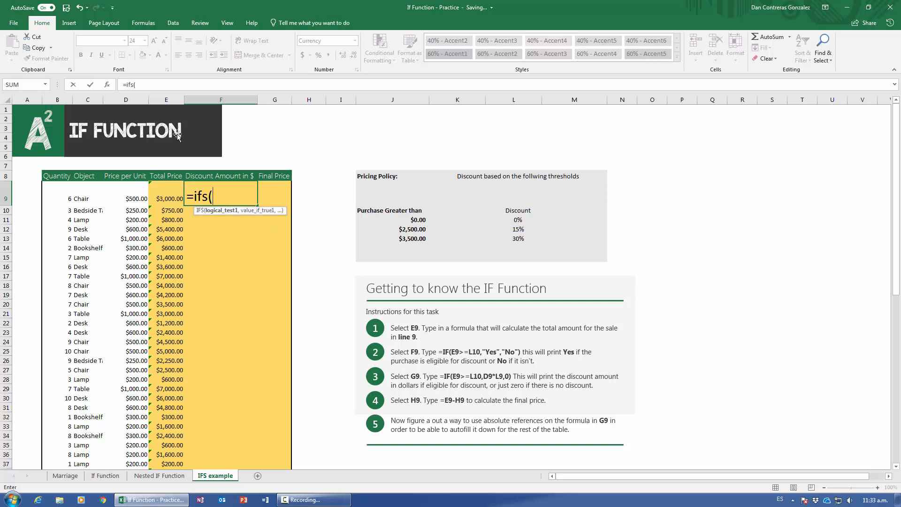
left_click(107, 86)
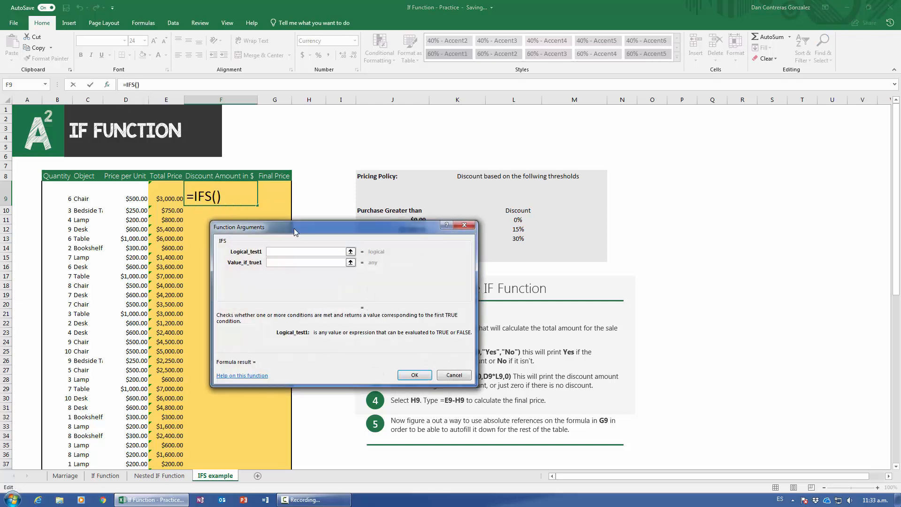
- Set the first logical test of the IFS formula to E9>$J$13, with the threshold as an absolute reference
left_click_drag(294, 228, 351, 278)
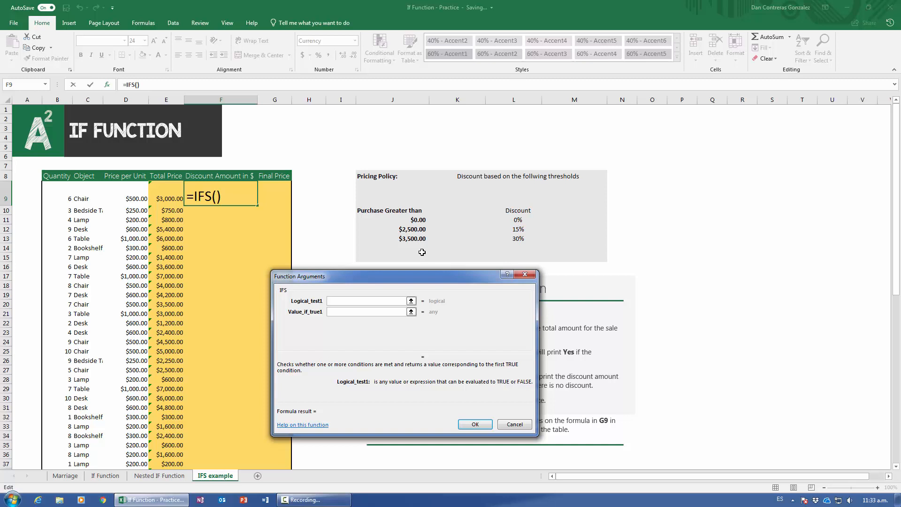
left_click_drag(418, 275, 423, 292)
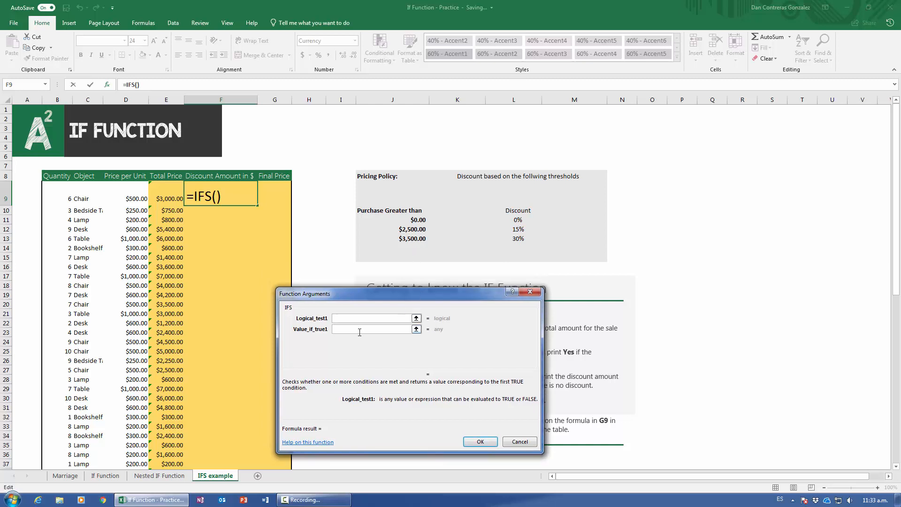
left_click(169, 197)
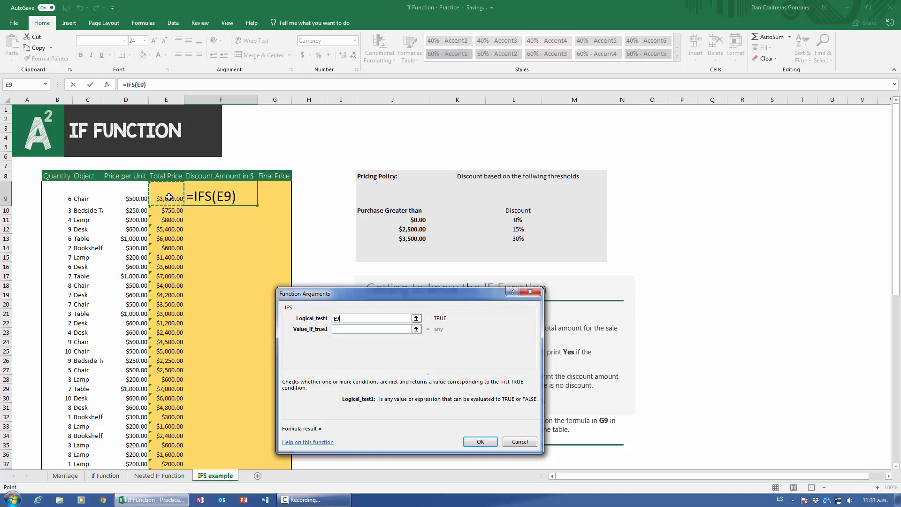
type(">")
left_click(401, 240)
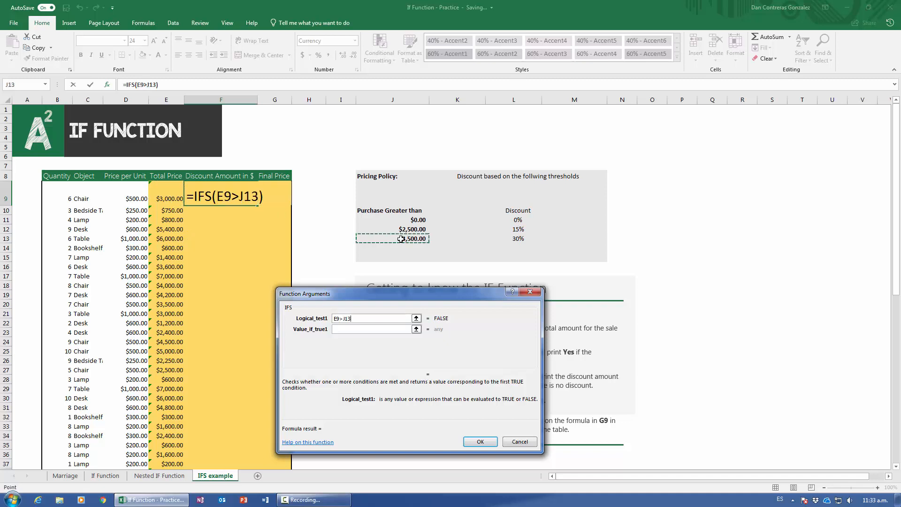
key("F4")
- Set the IFS formula's first value if true to $K$13*E9, keeping the discount cell absolute
left_click(374, 328)
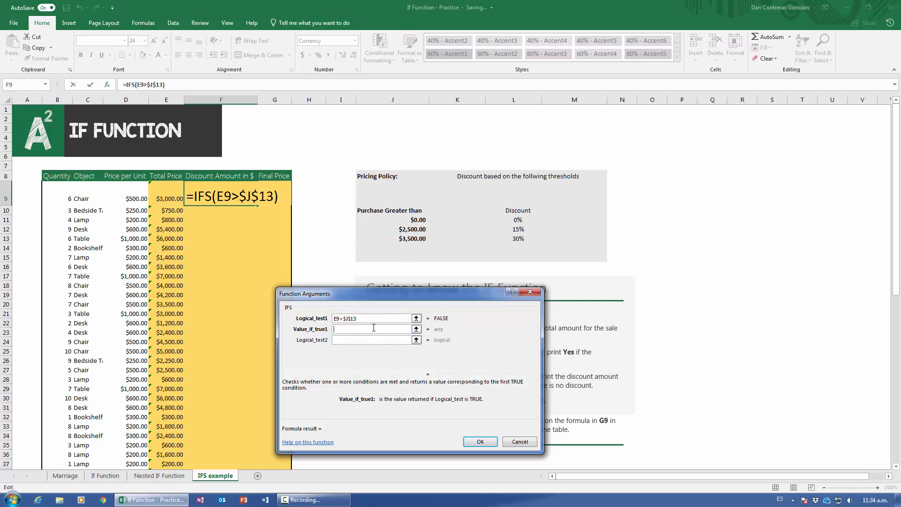
left_click(510, 240)
key("F4")
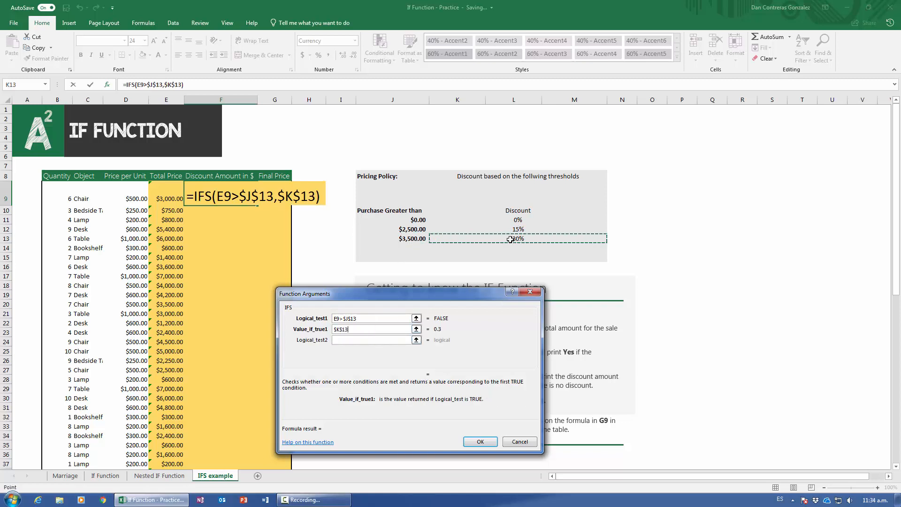
type("*")
left_click(179, 189)
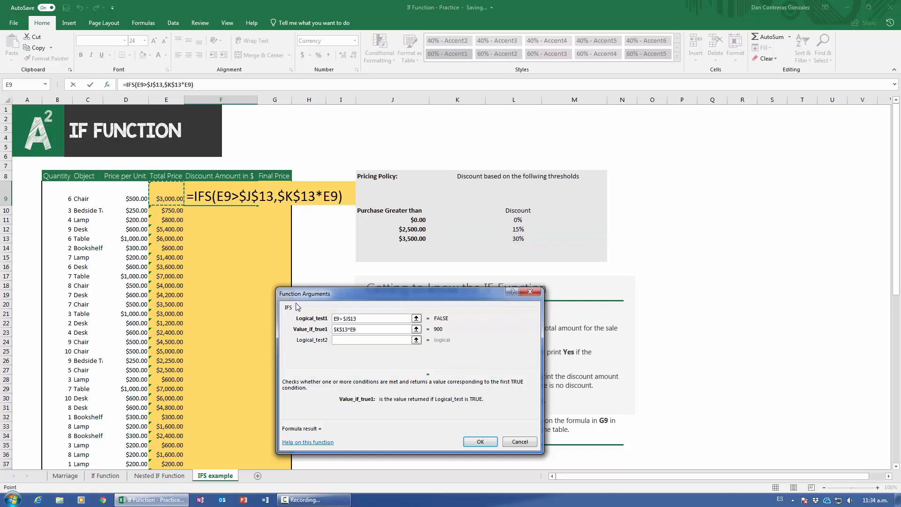
- Enter E9>$J$12 as the second logical test, with the threshold cell as an absolute reference
left_click(335, 340)
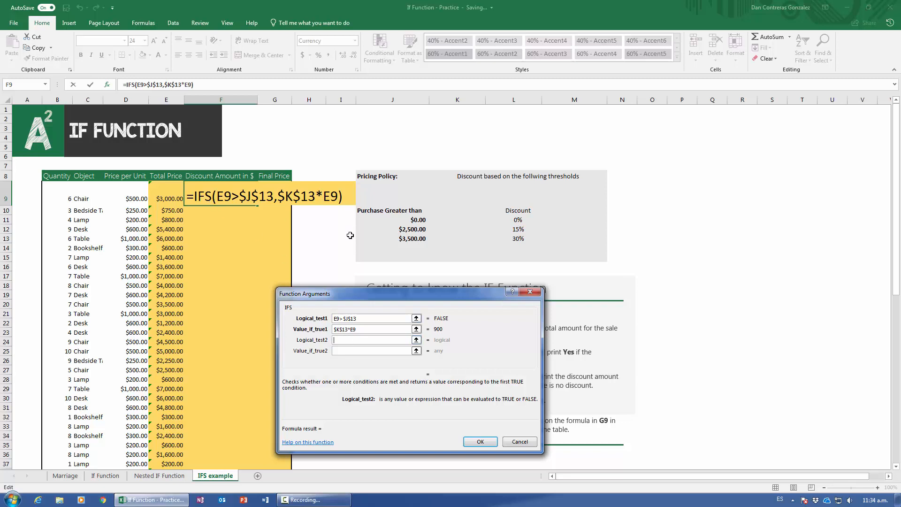
left_click(163, 198)
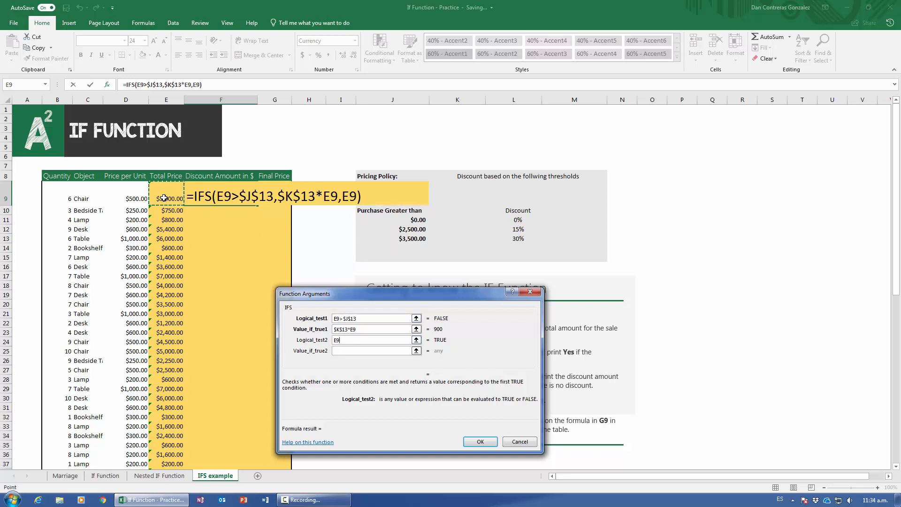
type(">")
left_click(398, 228)
key("F4")
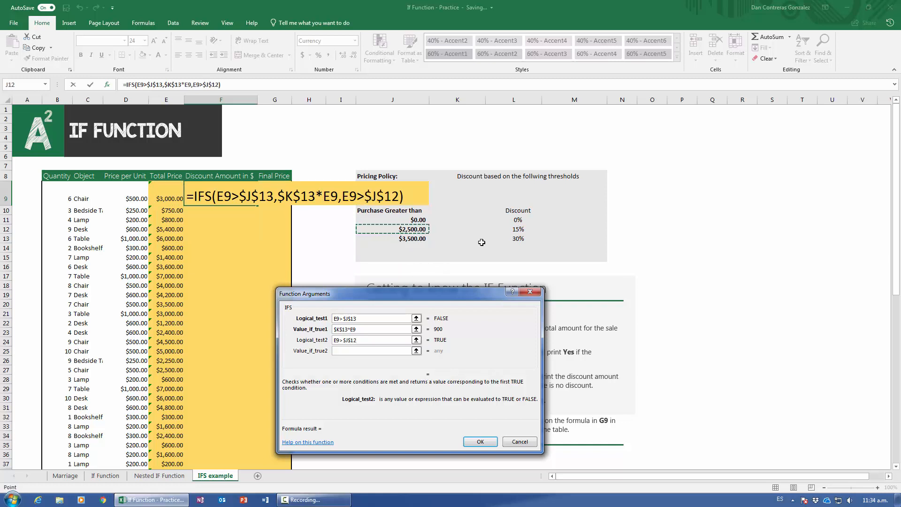
- Set the second value if true to $K$12*E9, with the discount cell as an absolute reference
left_click(359, 351)
left_click(518, 230)
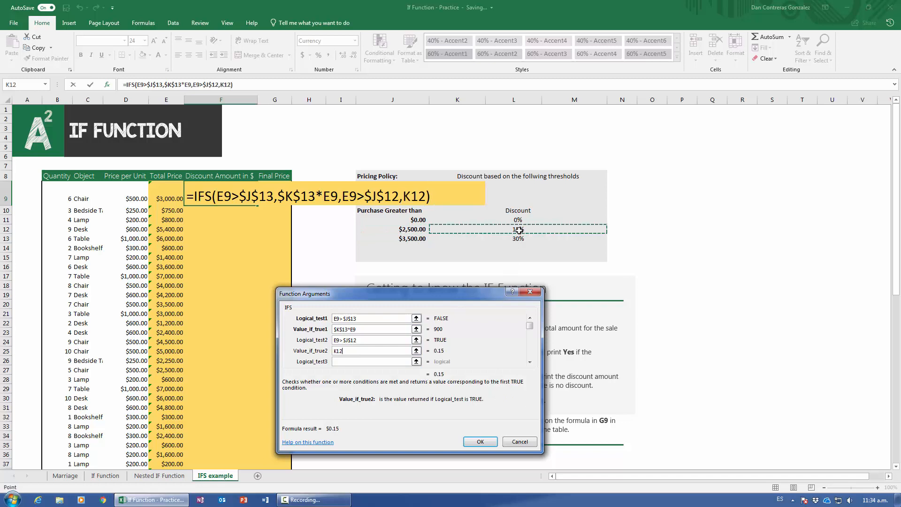
key("F4")
type("*")
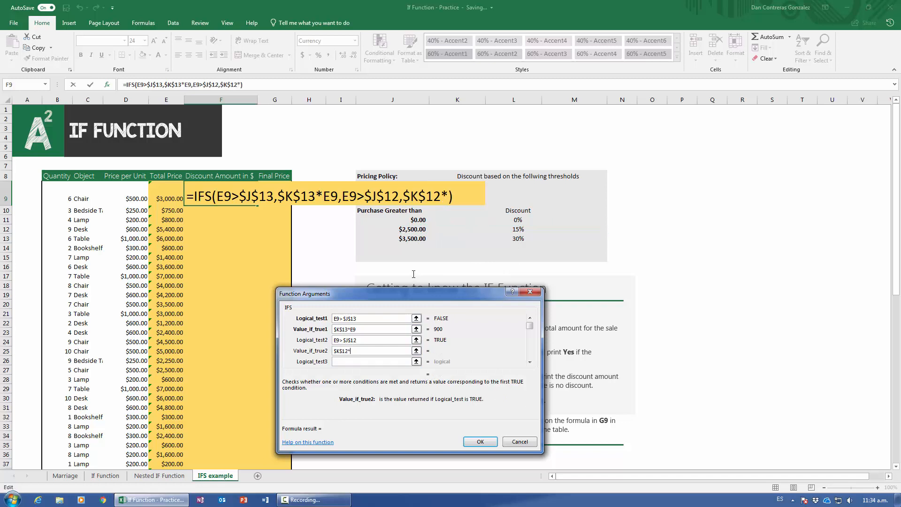
left_click(169, 197)
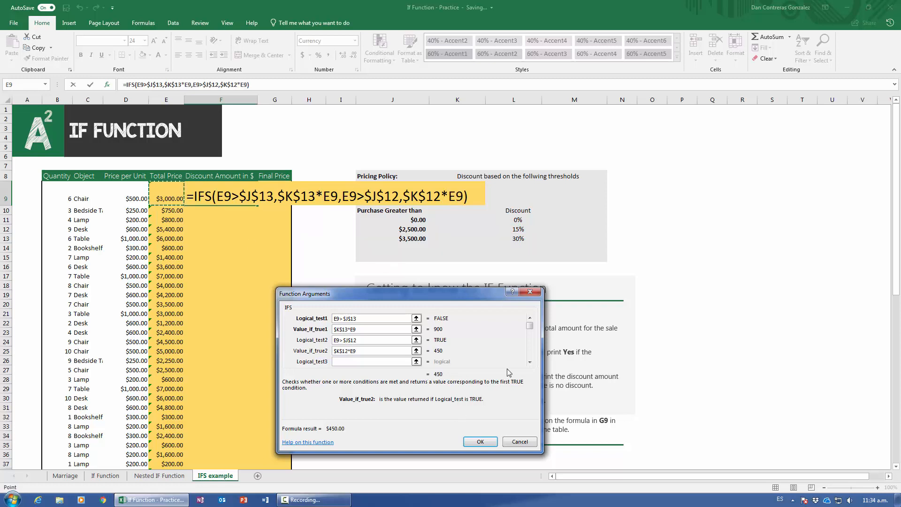
- Enter E9>$J$11 as the third logical test, with the $0.00 threshold cell as an absolute reference
left_click(362, 361)
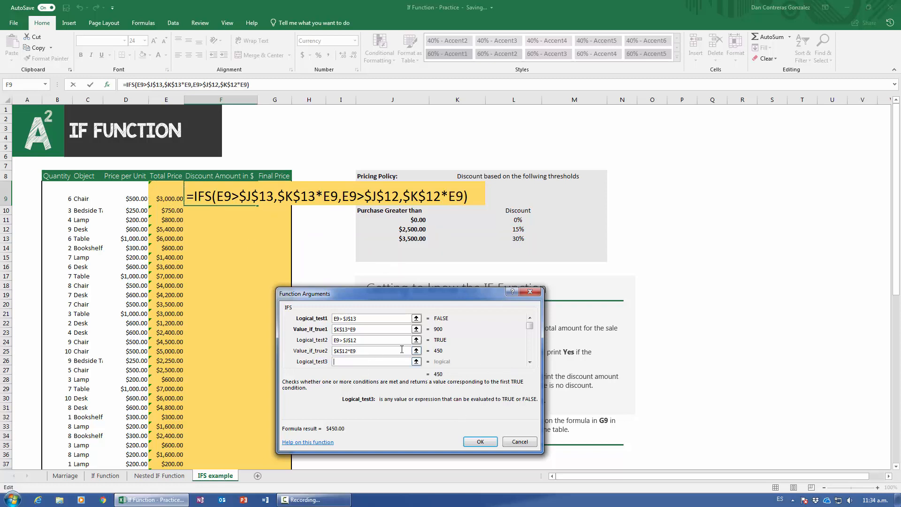
left_click(529, 361)
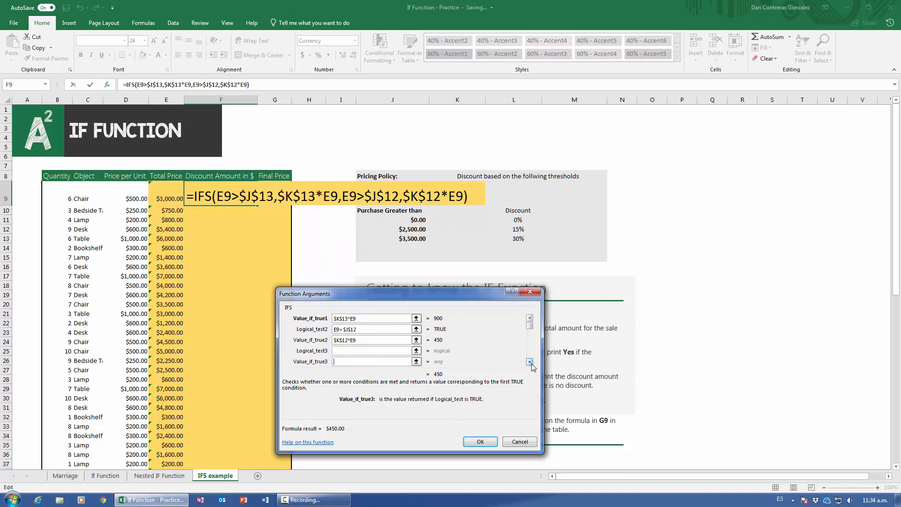
left_click(347, 351)
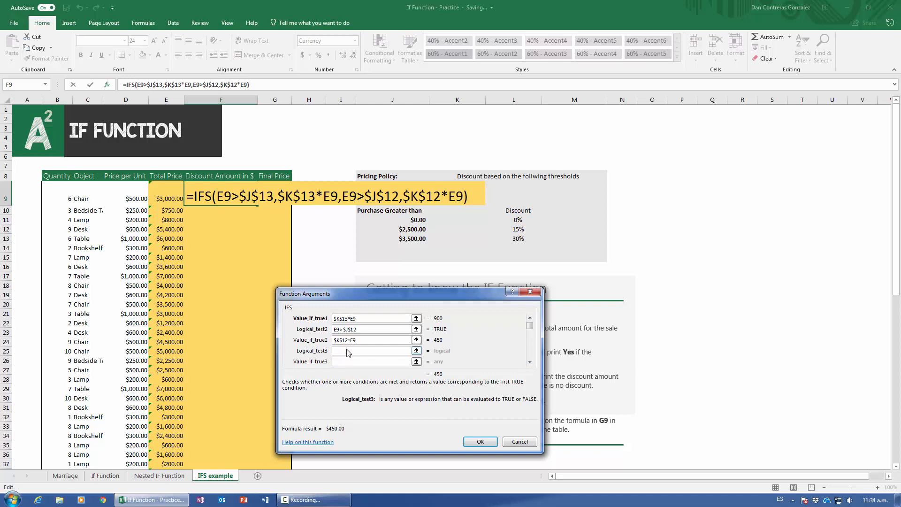
left_click(162, 194)
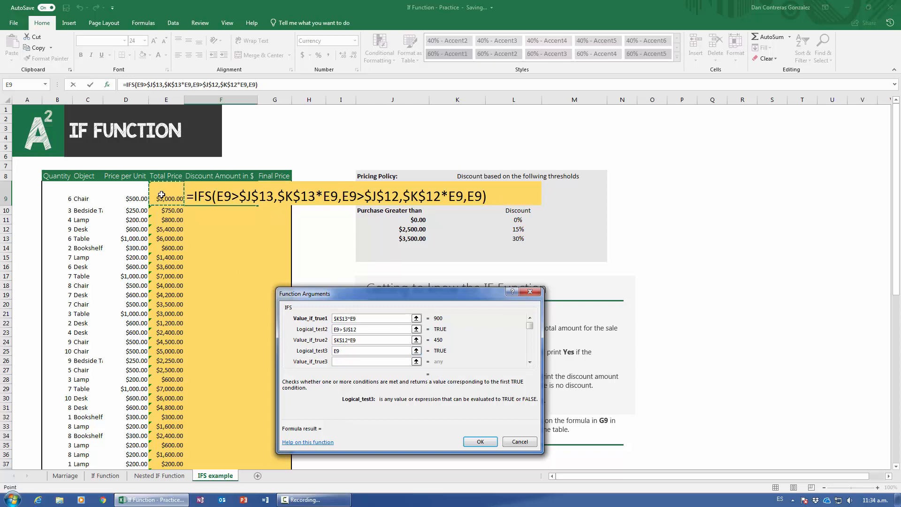
type(">")
left_click(423, 220)
key("F4")
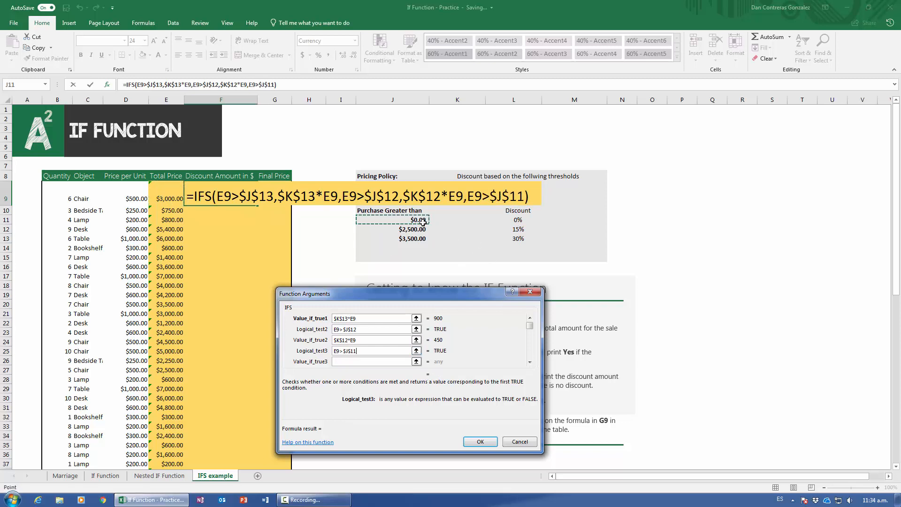
- Set the third value if true to $K$11 and commit the IFS formula in F9
key("Tab")
left_click(512, 221)
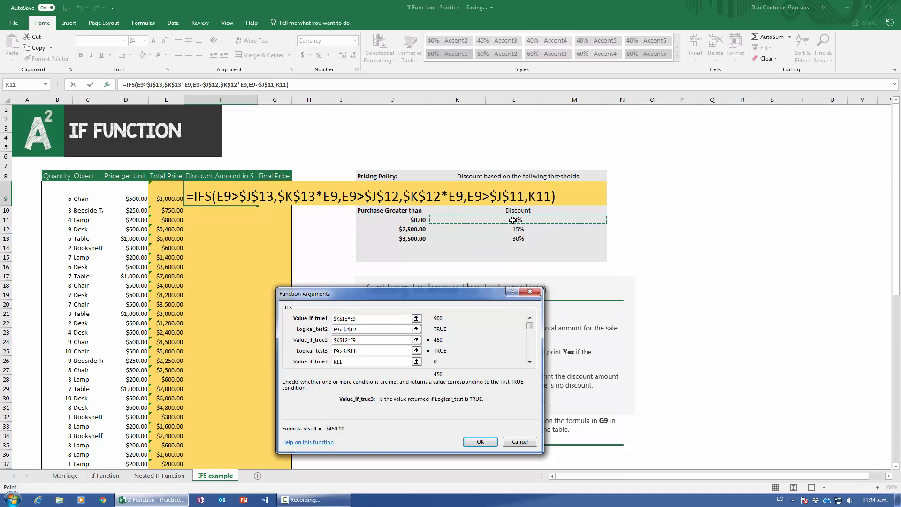
key("F4")
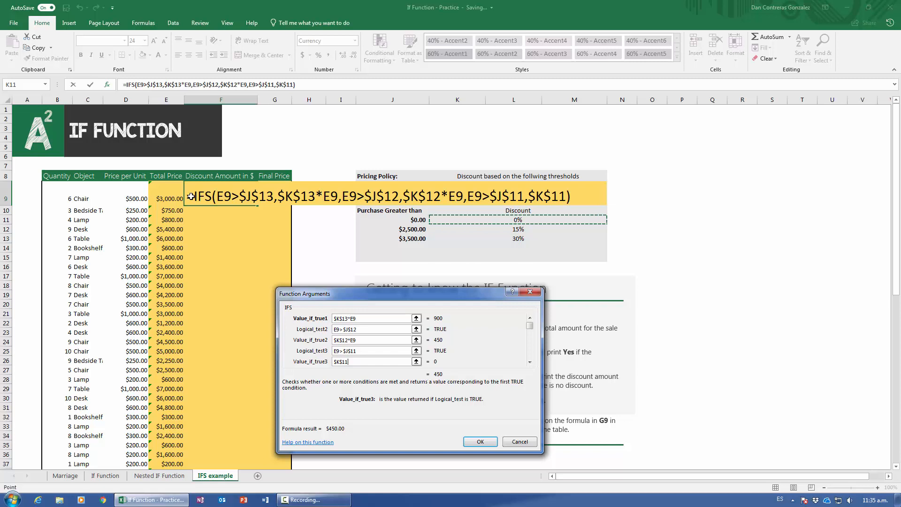
key("Return")
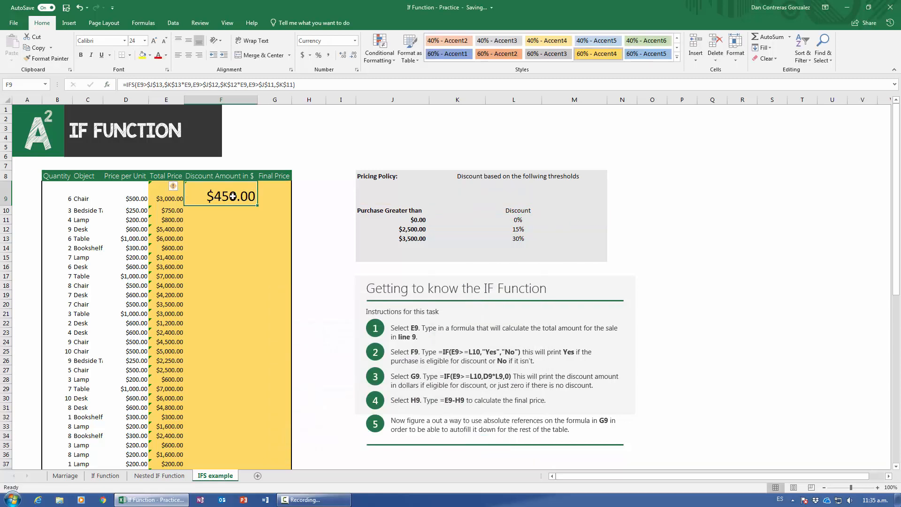
- Calculate the final price in G9 with the formula =E9-F9
left_click(269, 193)
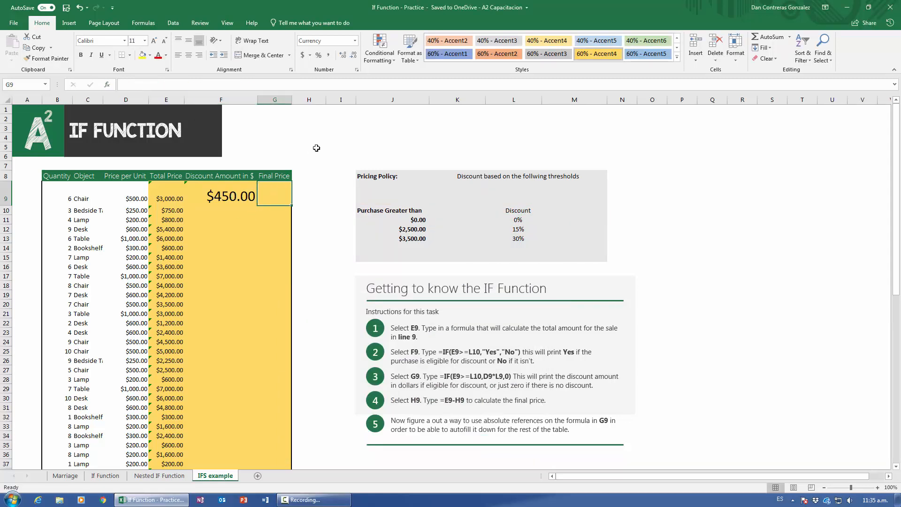
type("=")
key("Left")
key("Left")
key("Left")
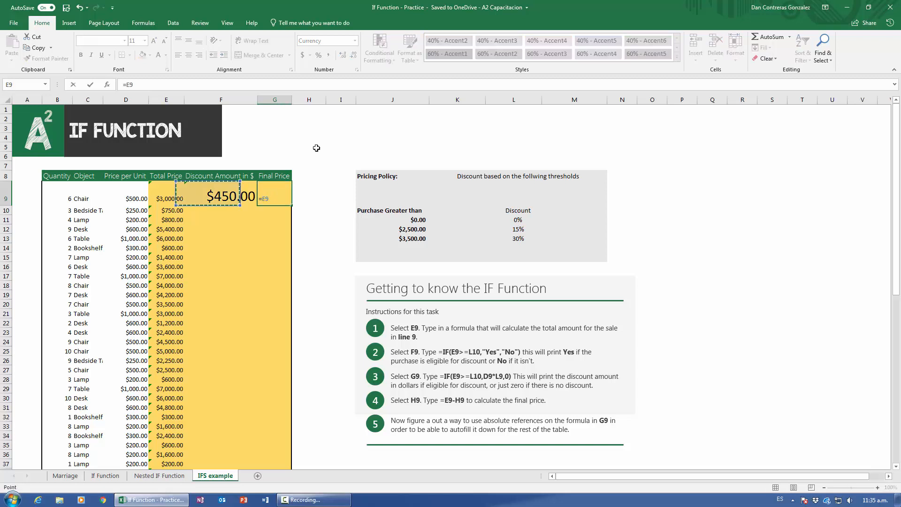
key("Right")
type("-")
key("Left")
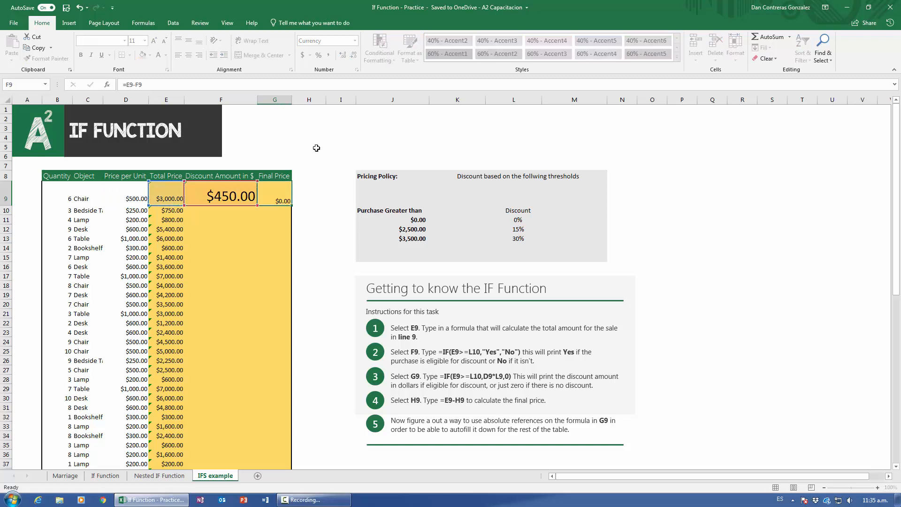
key("Return")
- Fill the F9:G9 formulas down the rest of the table without formatting
left_click_drag(250, 191, 277, 199)
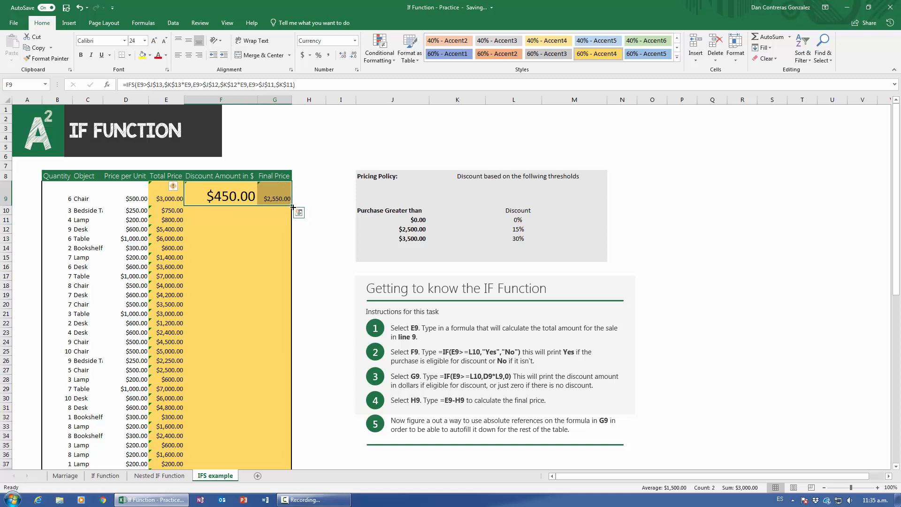
double_click(291, 205)
left_click(300, 464)
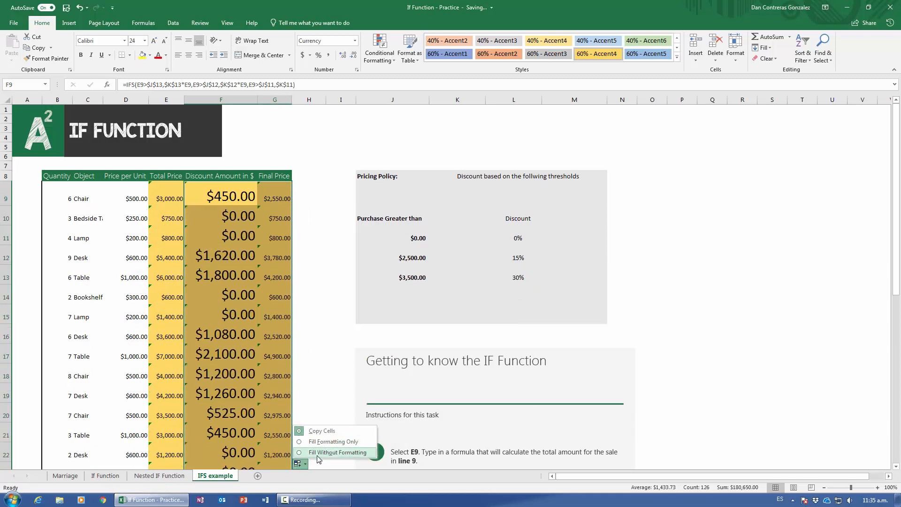
left_click(318, 453)
left_click(259, 239)
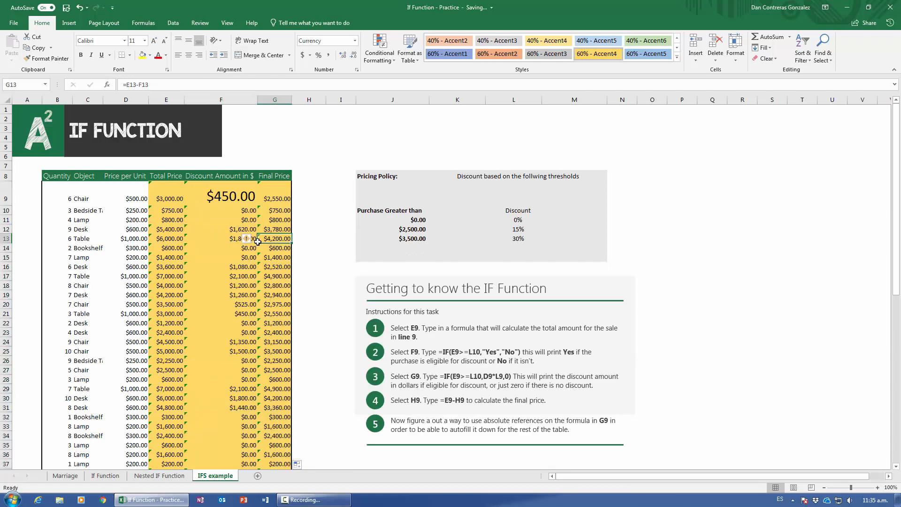
- Compare the IFS formula in F9 and its arguments with the nested IF formula on the Nested IF Function sheet
left_click(162, 475)
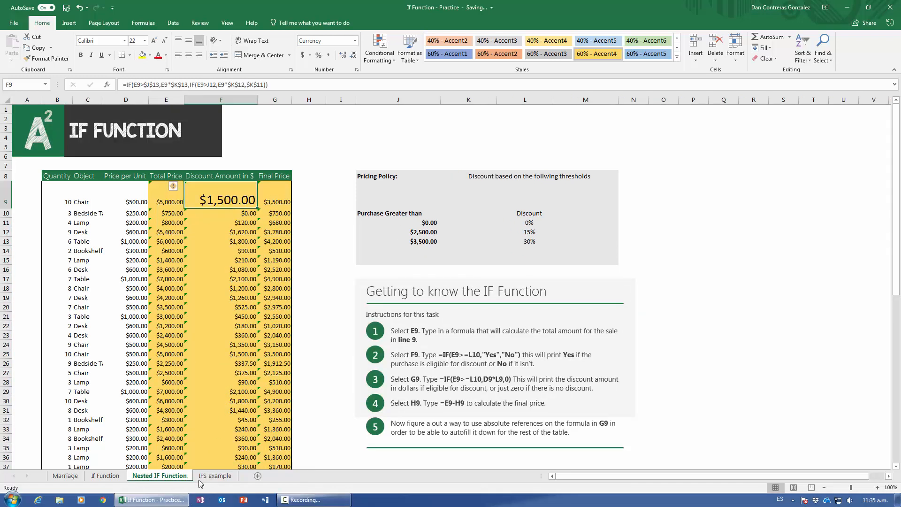
left_click(212, 476)
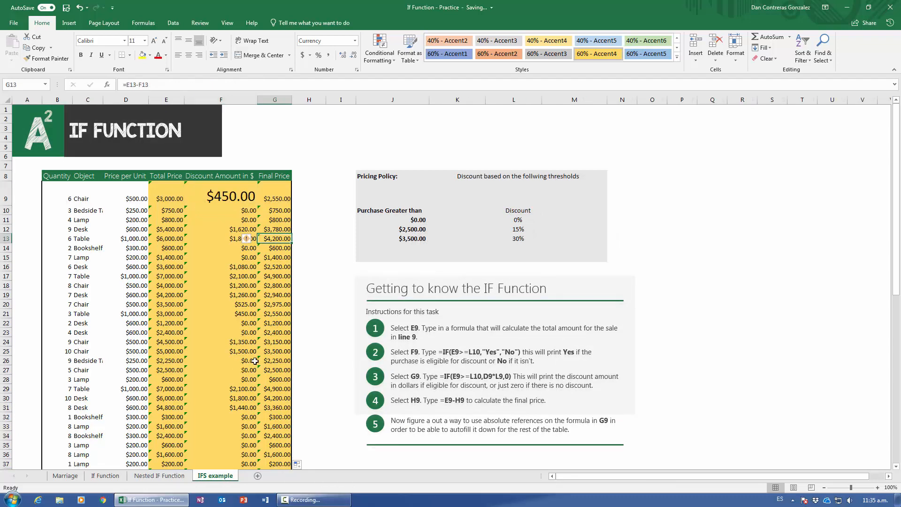
left_click(219, 190)
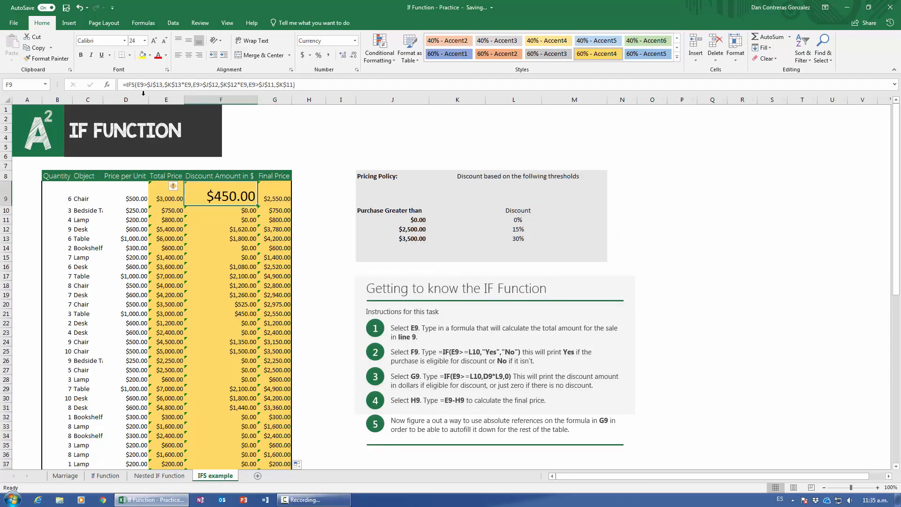
left_click(107, 85)
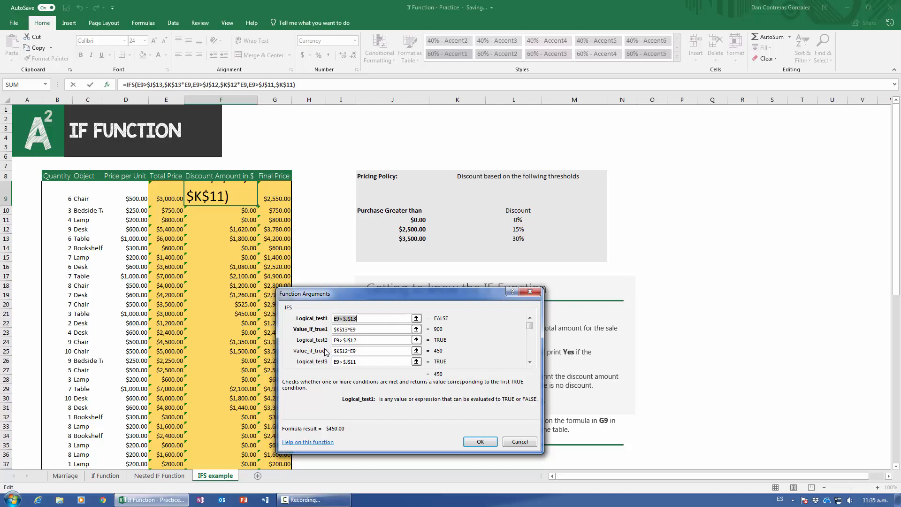
mouse_move(530, 327)
left_mouse_down()
mouse_move(531, 363)
mouse_move(530, 329)
left_mouse_up()
left_click(508, 439)
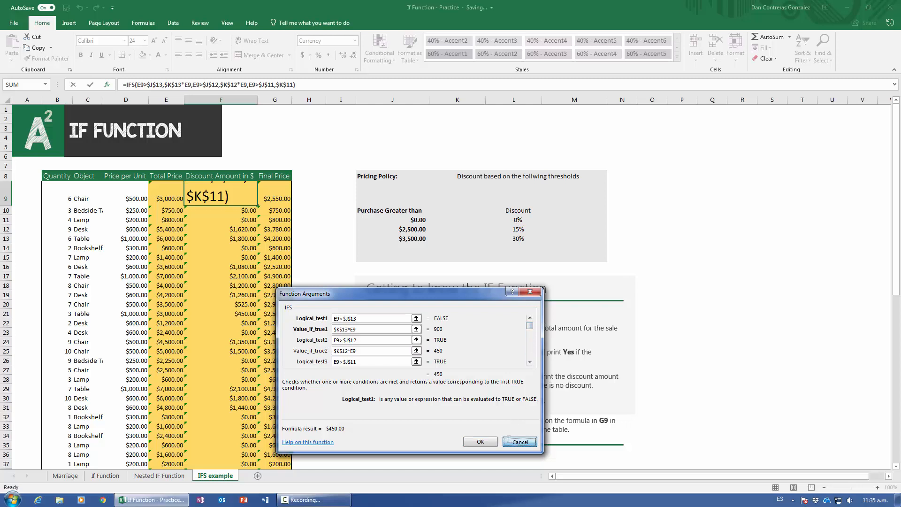
left_click(173, 476)
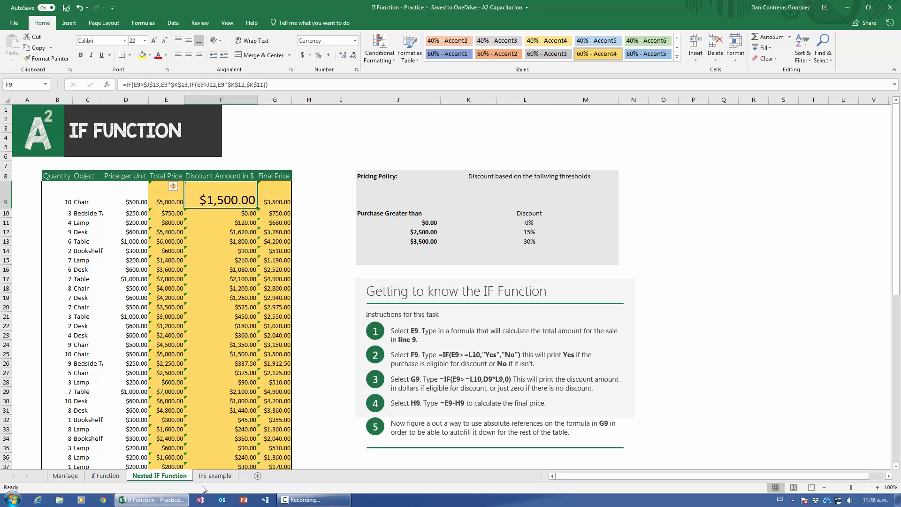
left_click(214, 475)
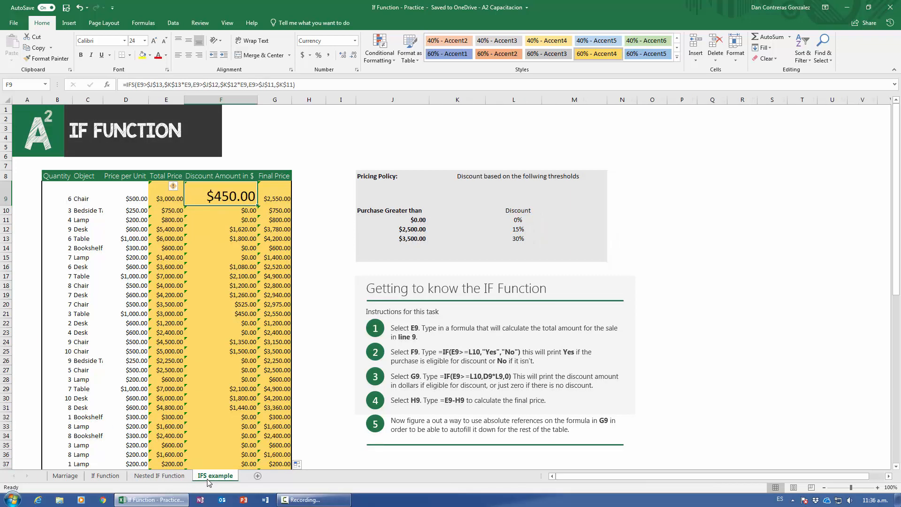